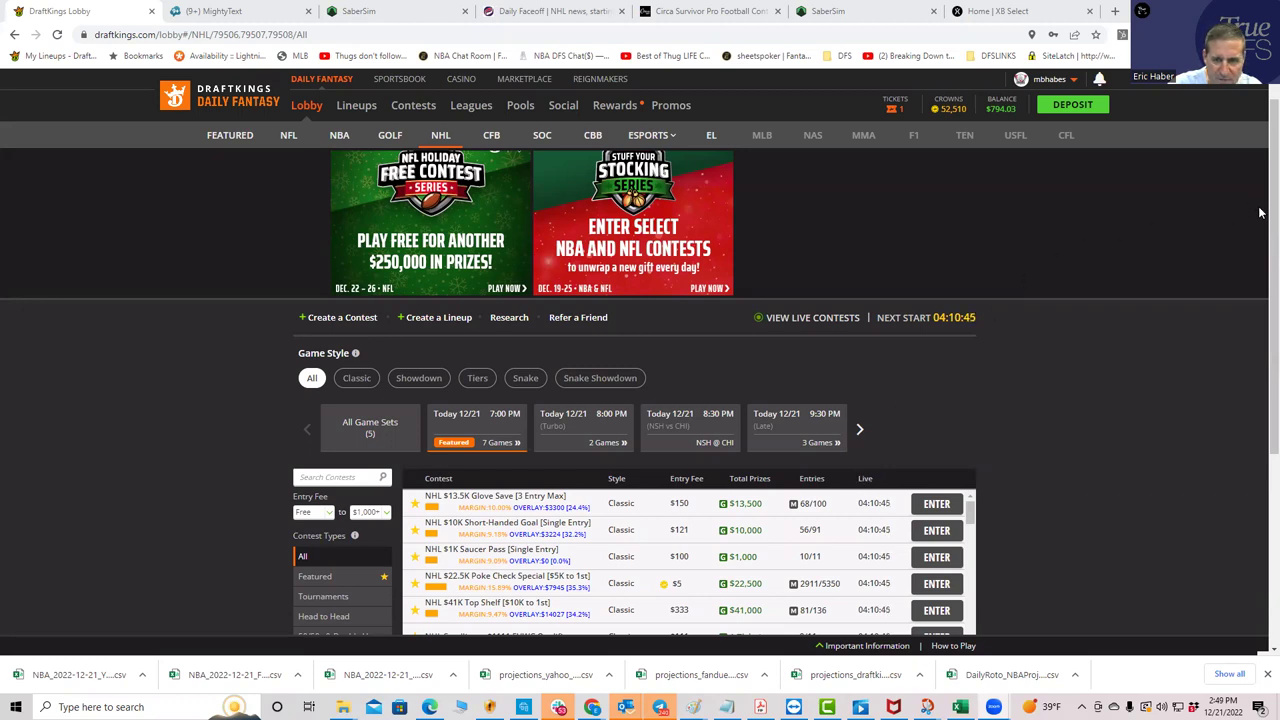
- Enter the NHL $41K Top Shelf contest and browse its seven-game slate back to All Games
{"action": "scroll", "coordinate": [1255, 250], "scroll_direction": "down", "scroll_amount": 1}
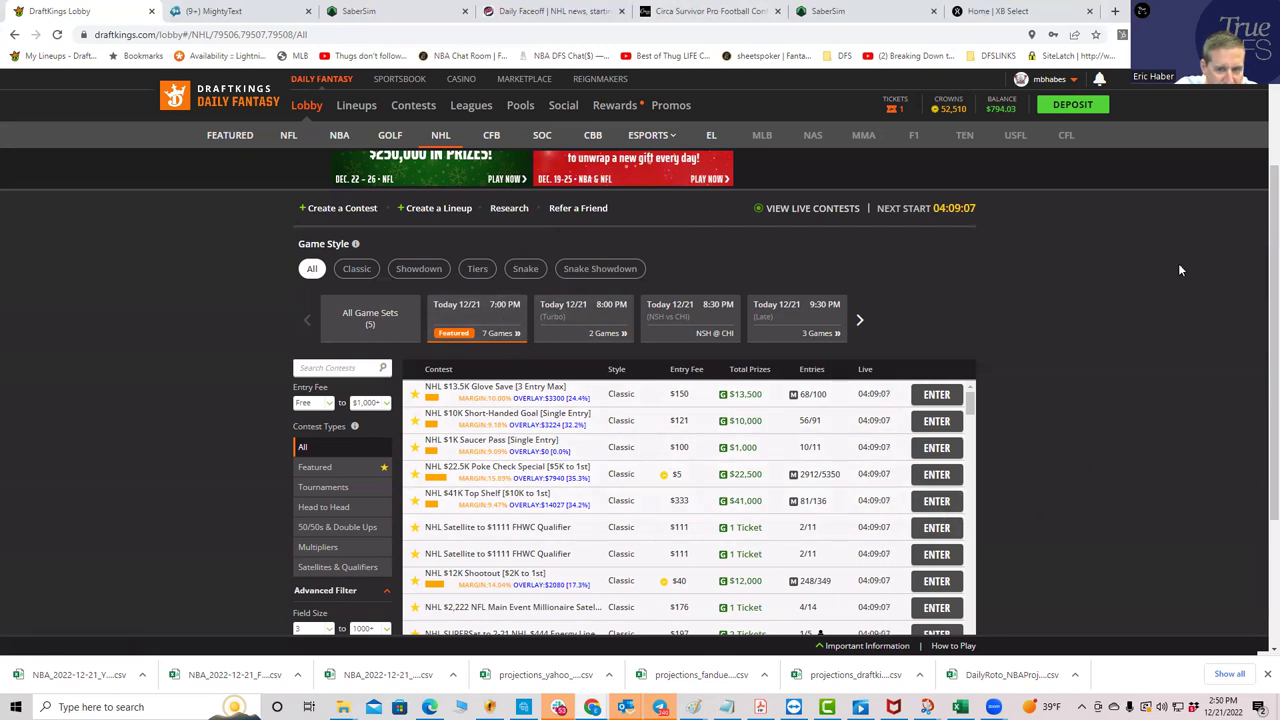
{"action": "scroll", "coordinate": [1262, 205], "scroll_direction": "down", "scroll_amount": 1}
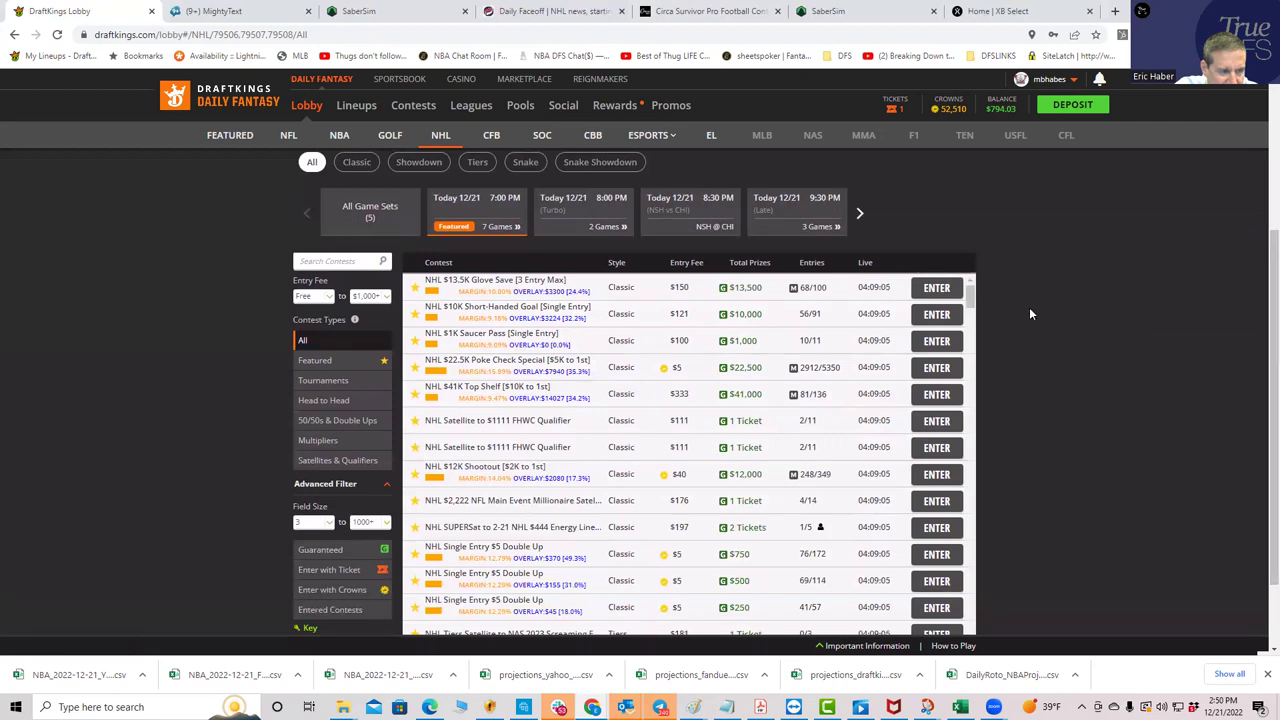
{"action": "left_click", "coordinate": [936, 396]}
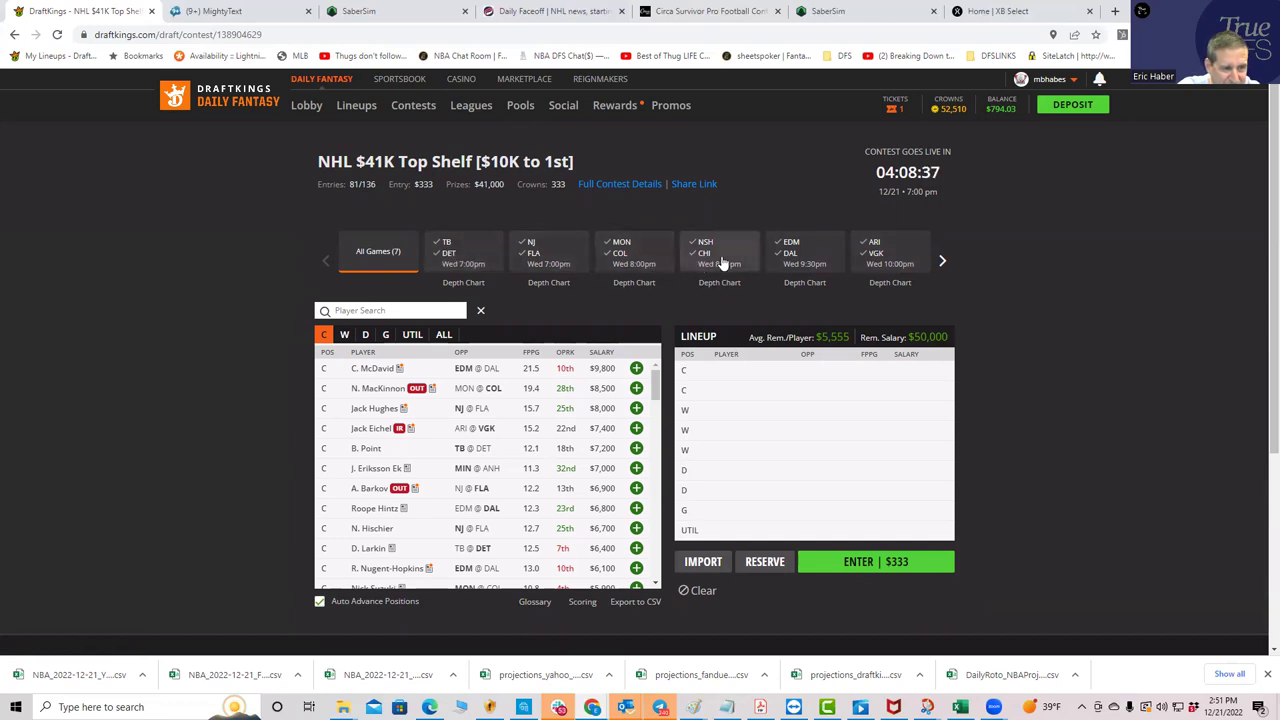
{"action": "left_click", "coordinate": [941, 261]}
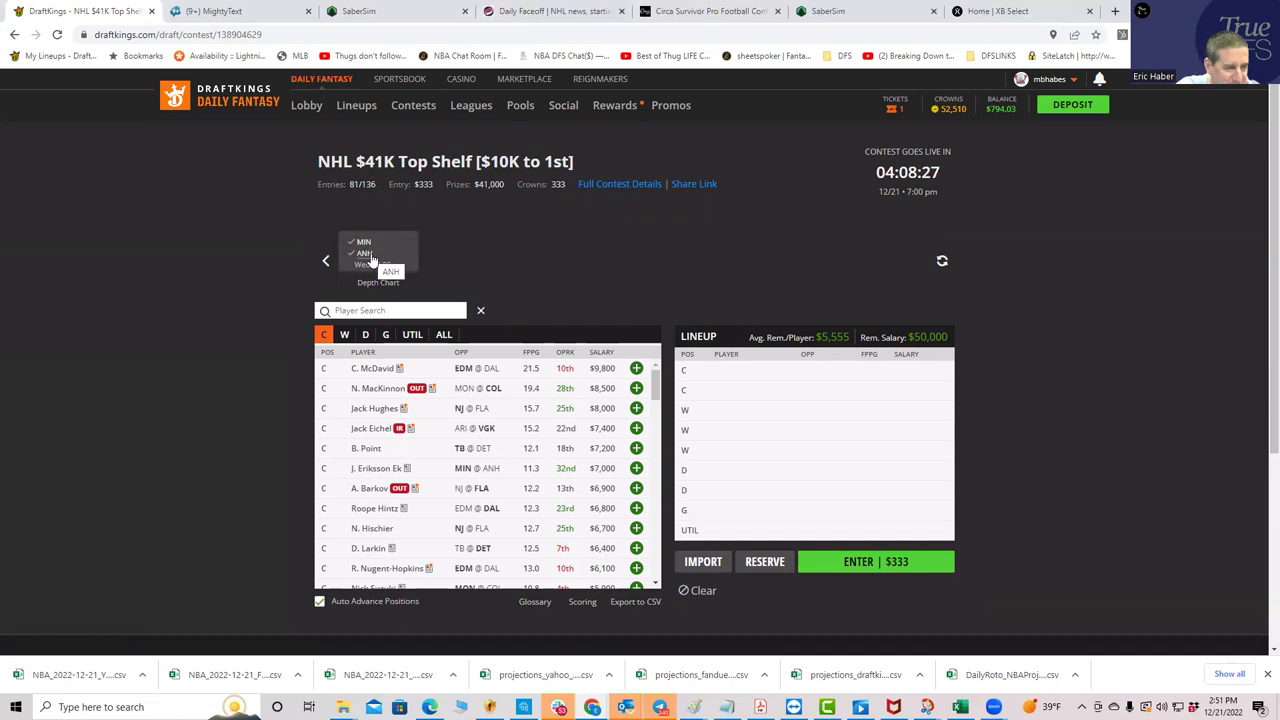
{"action": "left_click", "coordinate": [324, 261]}
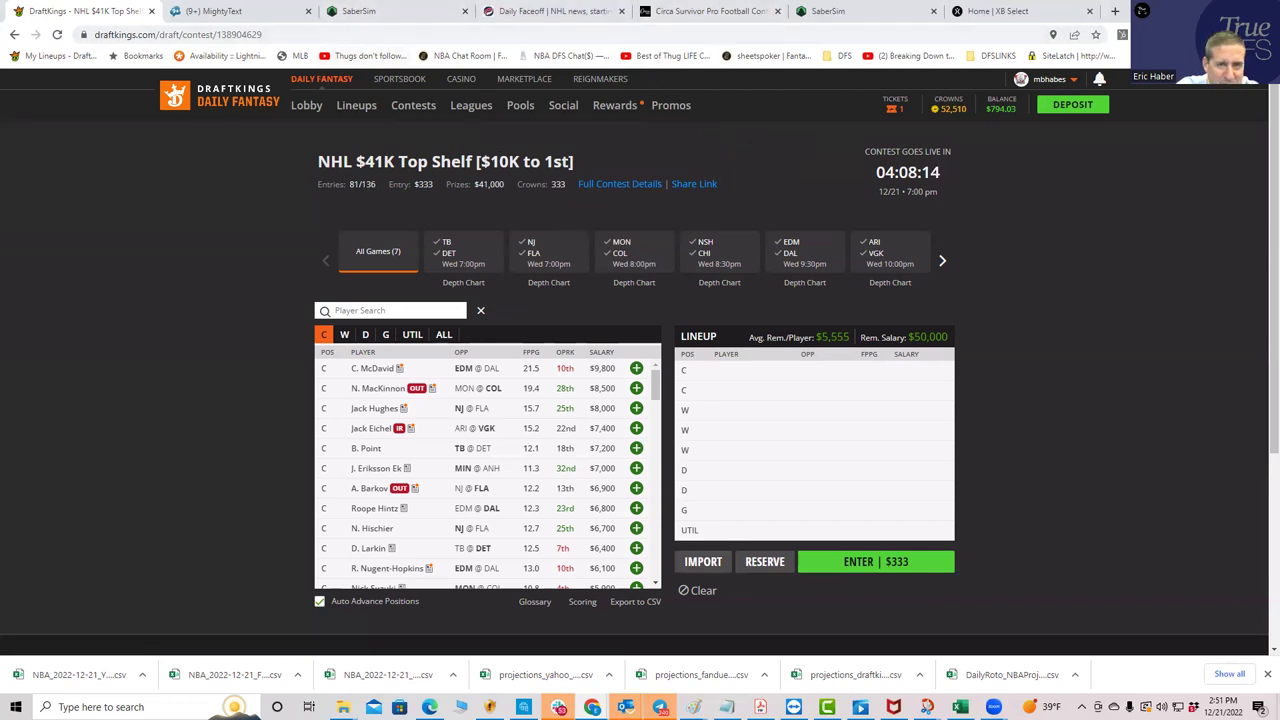
- Load DailyRoto's NHL Lineup Optimizer in a new tab, check its slates, then return to SaberSim
{"action": "key", "text": "alt+f"}
{"action": "key", "text": "Return"}
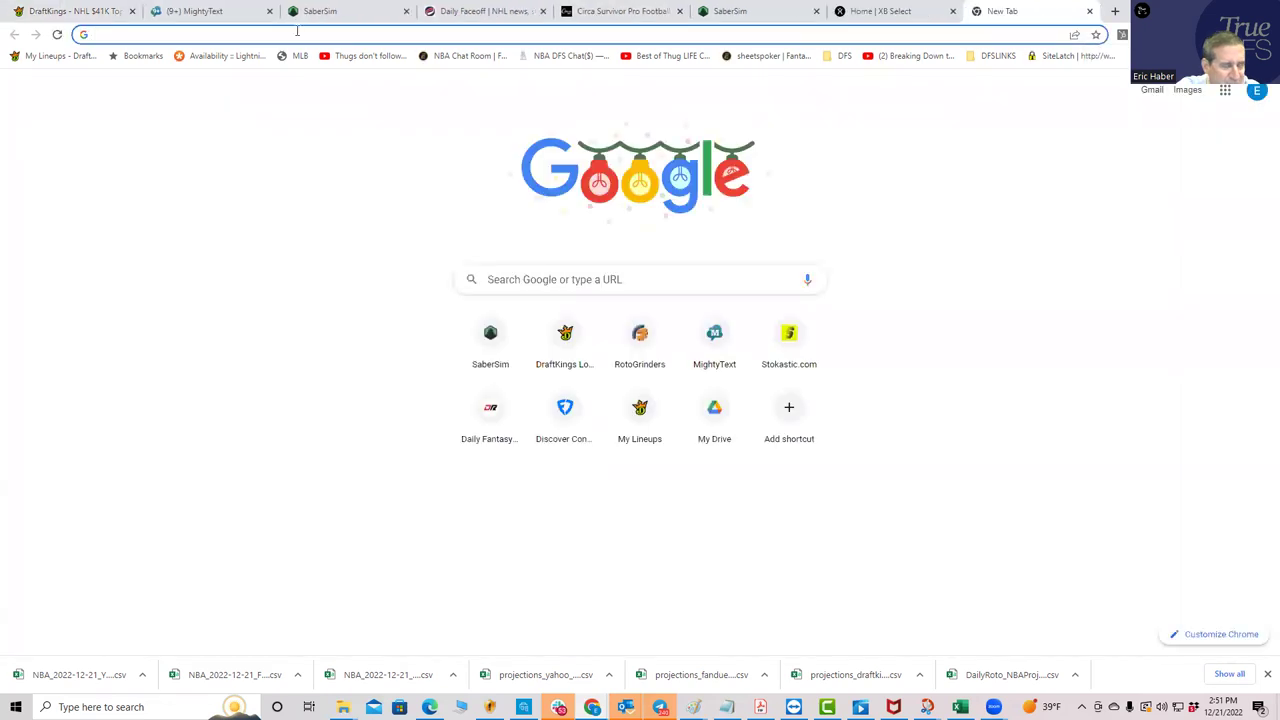
{"action": "type", "text": "da"}
{"action": "key", "text": "Return"}
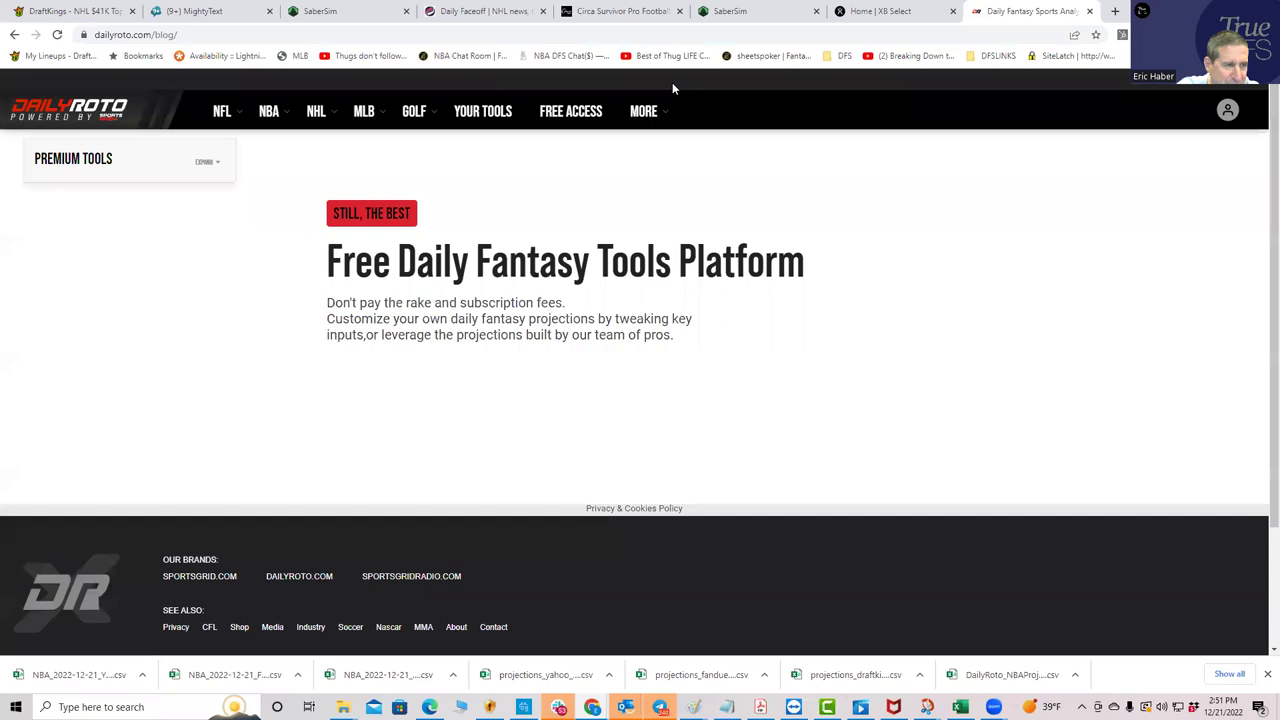
{"action": "mouse_move", "coordinate": [315, 112]}
{"action": "left_click", "coordinate": [330, 141]}
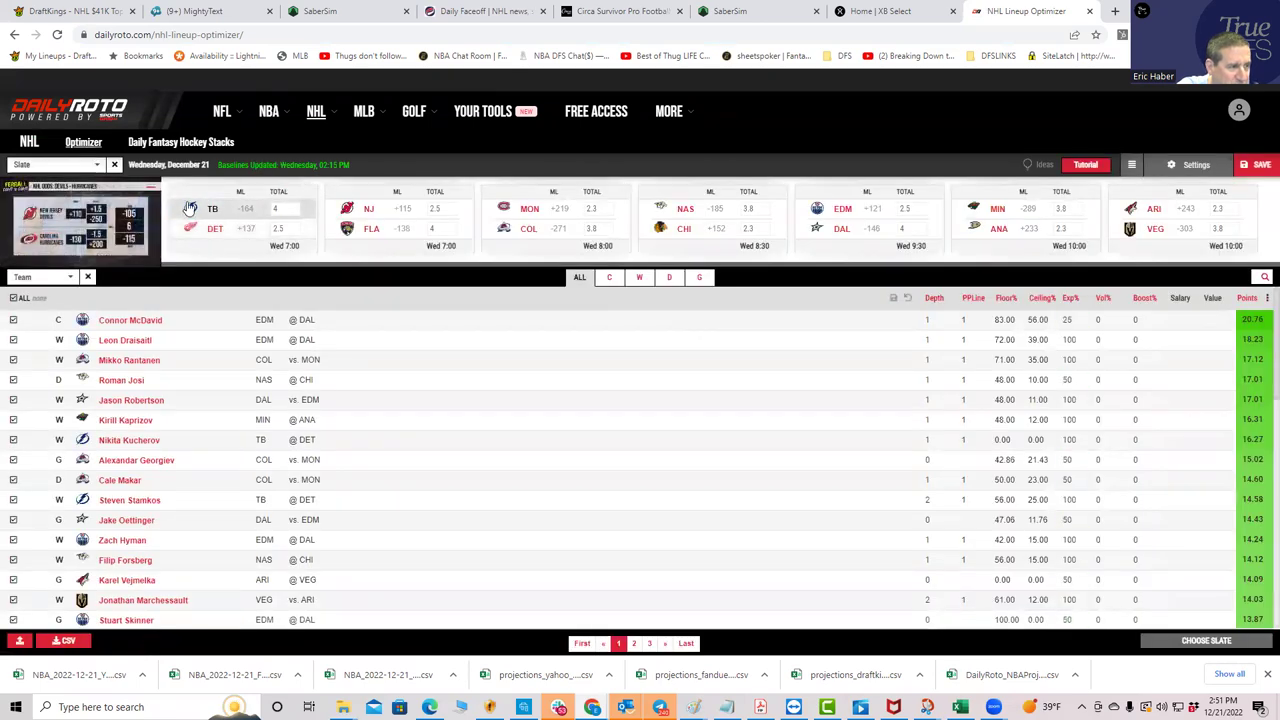
{"action": "left_click", "coordinate": [52, 165]}
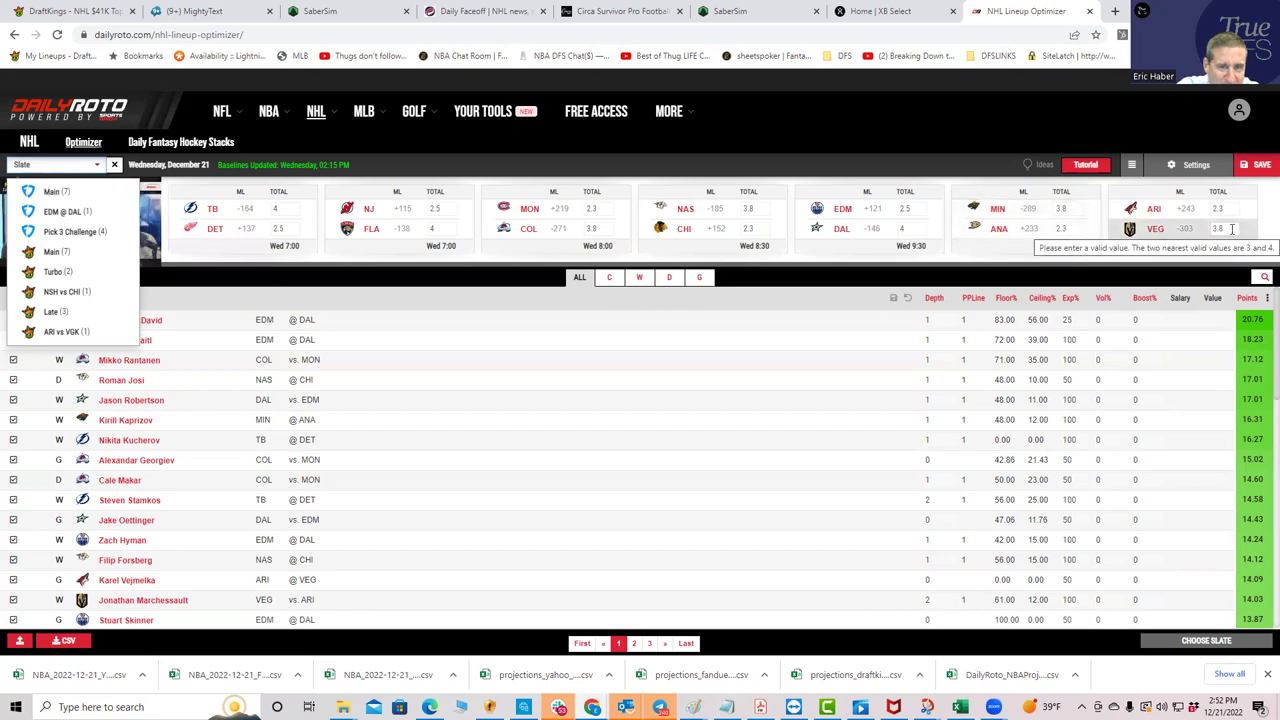
{"action": "left_click", "coordinate": [320, 11]}
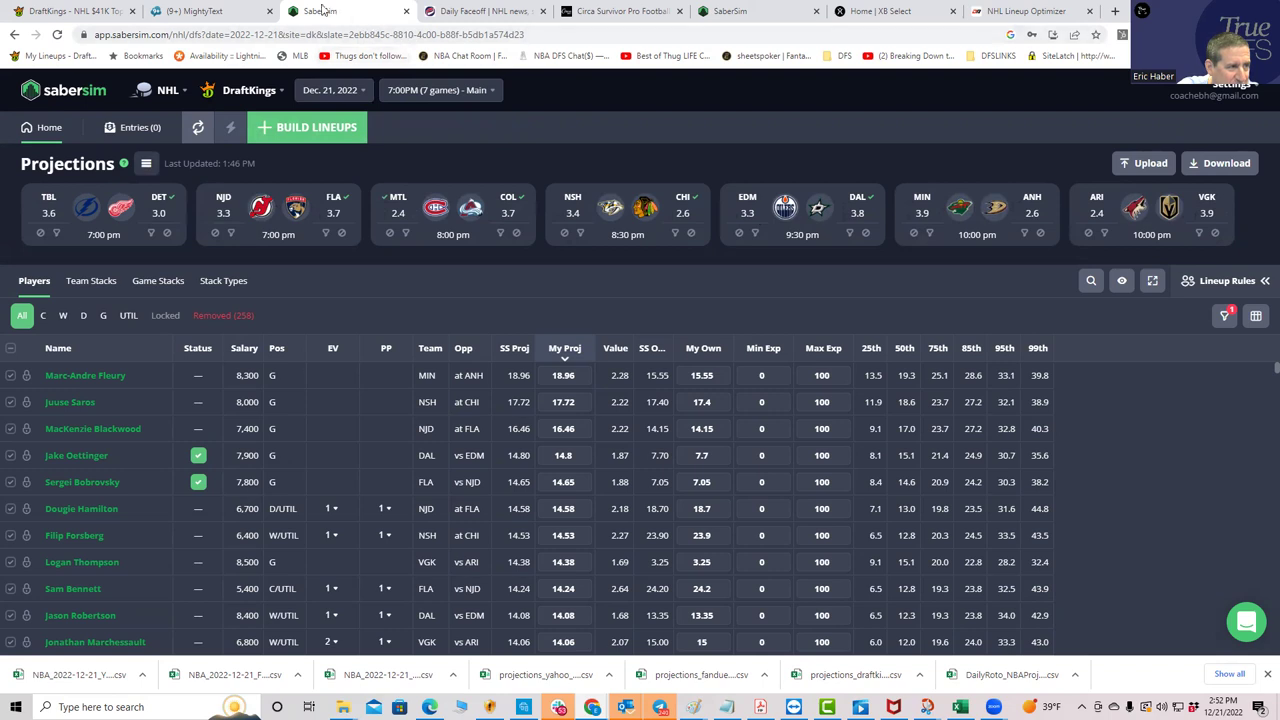
- Check Daily Faceoff's NHL Daily Projections, then bring up the NHLDK_Proj Excel workbook
{"action": "left_click", "coordinate": [482, 11]}
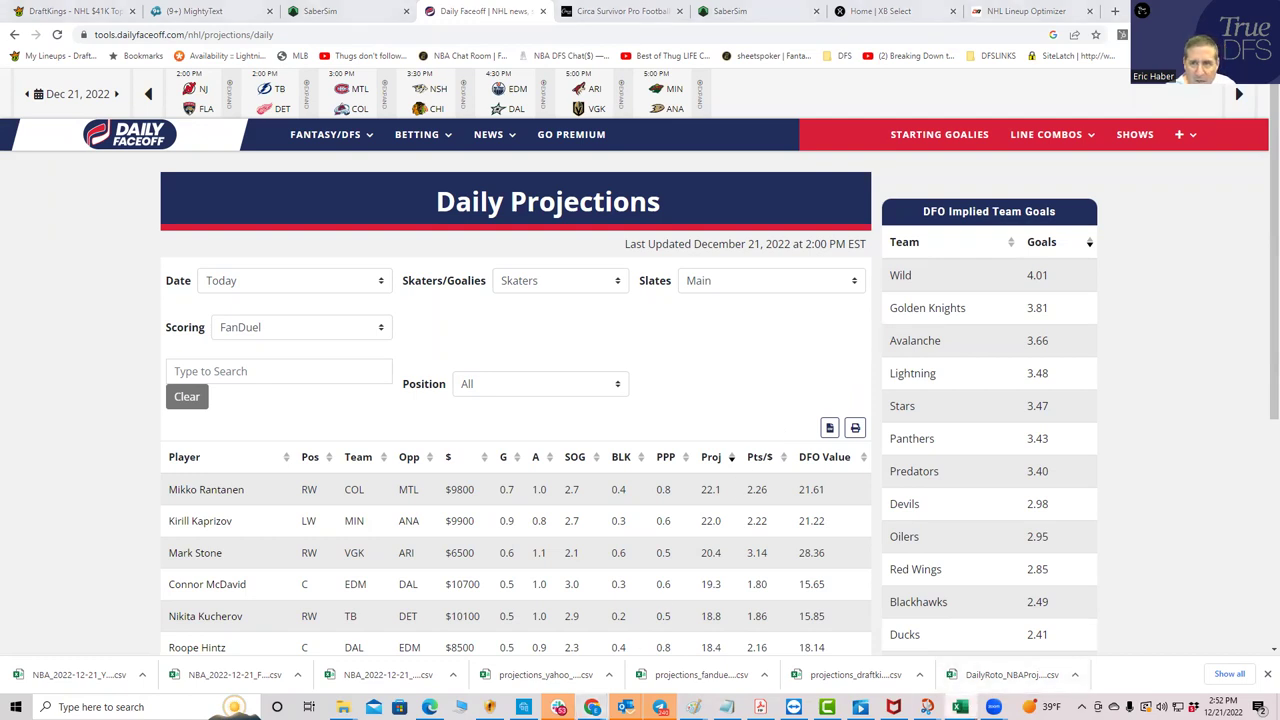
{"action": "left_click", "coordinate": [960, 707]}
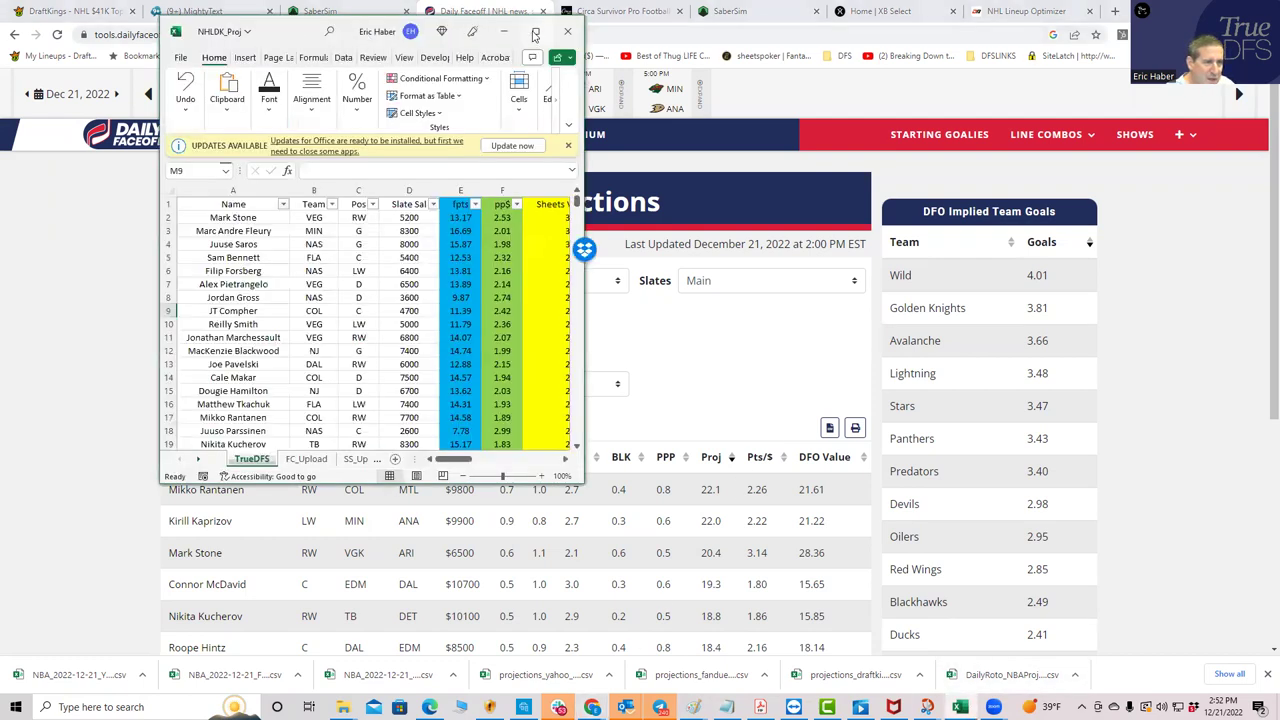
- Maximize the NHLDK_Proj workbook window to show the full TrueDFS projections sheet
{"action": "left_click", "coordinate": [535, 33]}
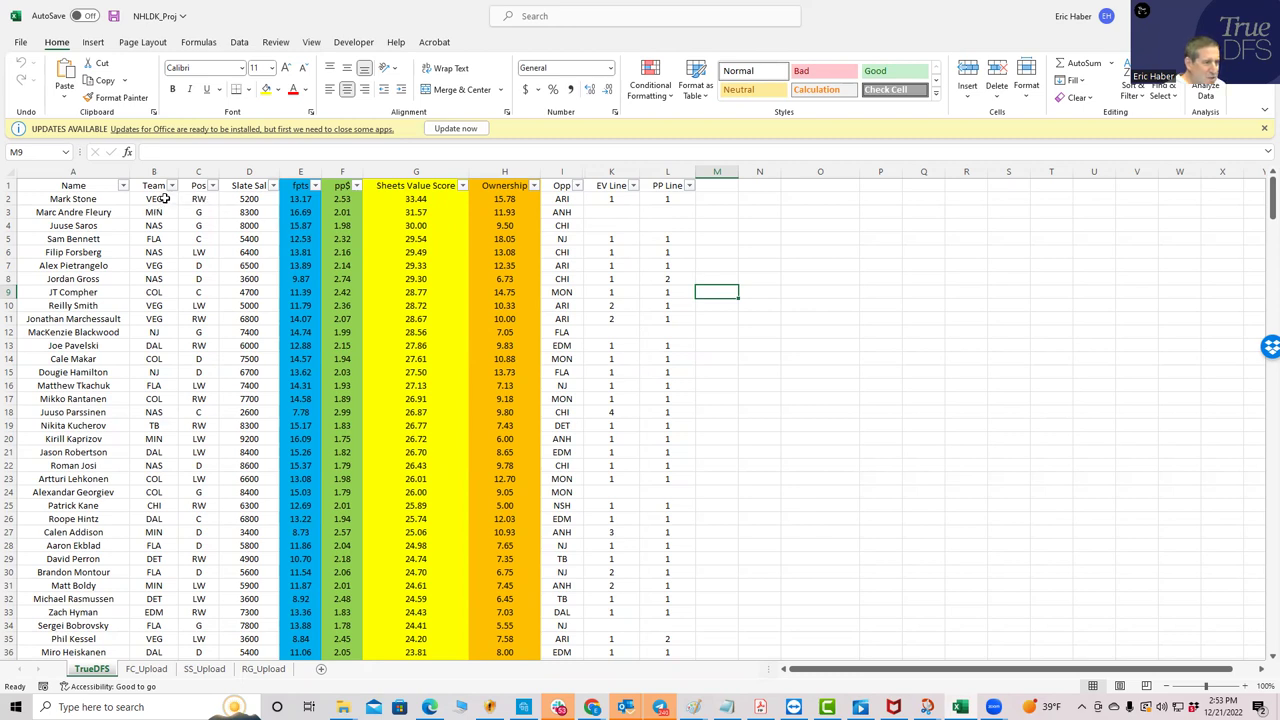
{"action": "left_click", "coordinate": [165, 198]}
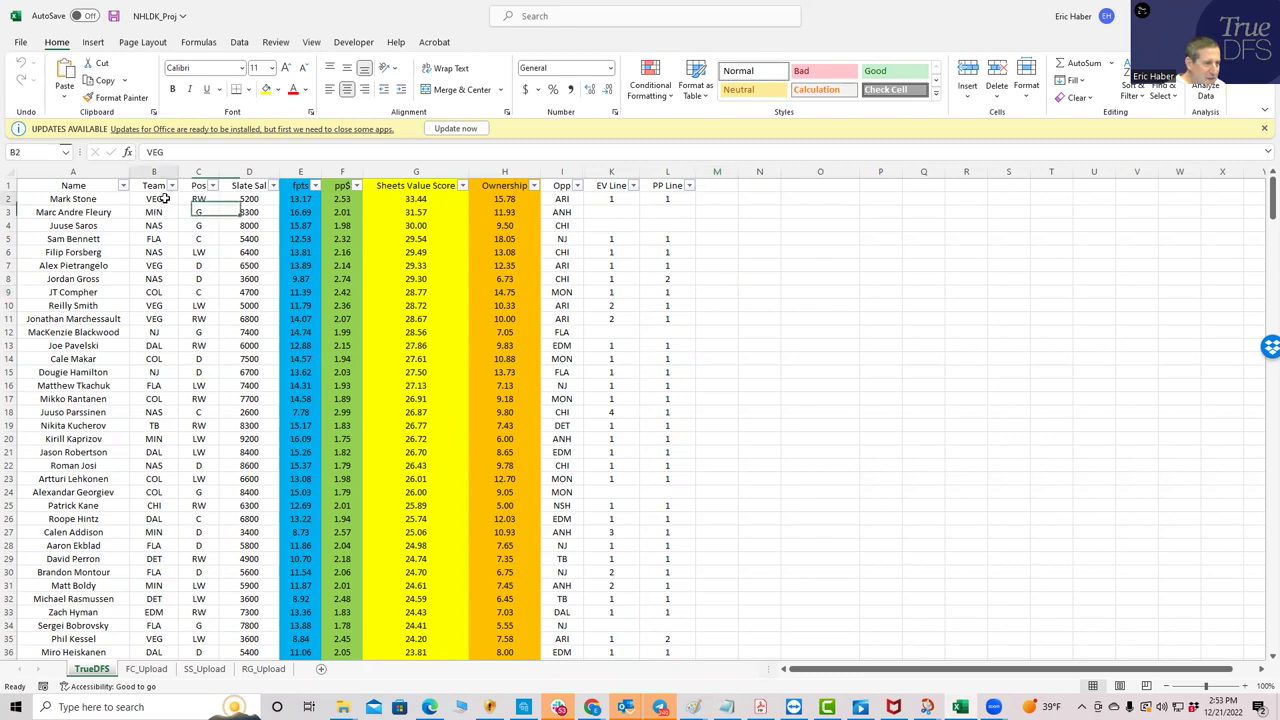
{"action": "left_click", "coordinate": [157, 265]}
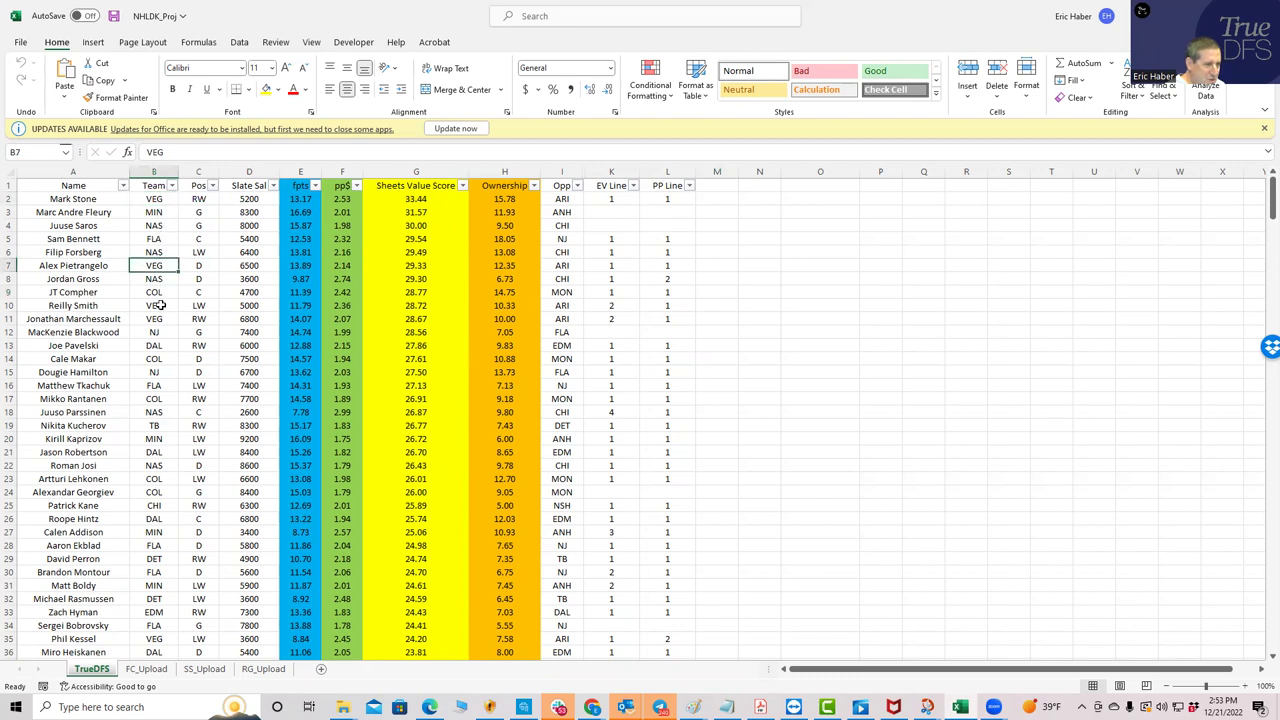
{"action": "left_click", "coordinate": [160, 304]}
{"action": "left_click", "coordinate": [158, 320]}
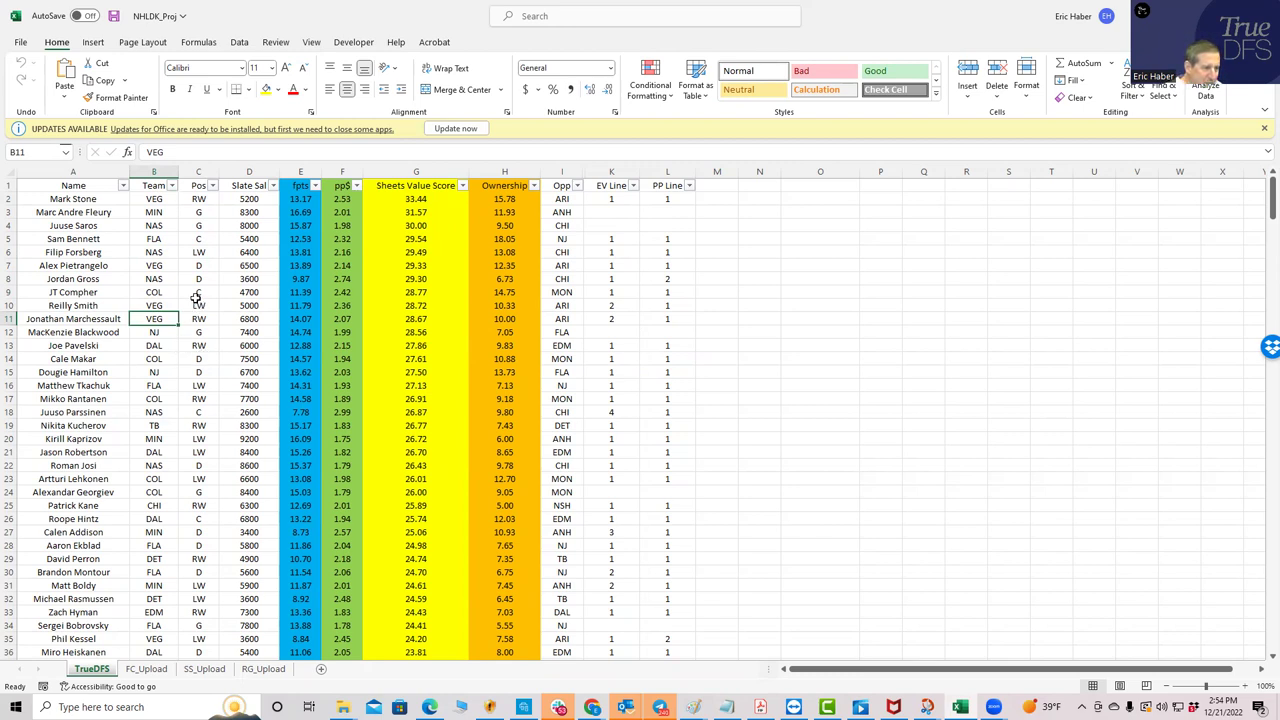
{"action": "left_click", "coordinate": [160, 198]}
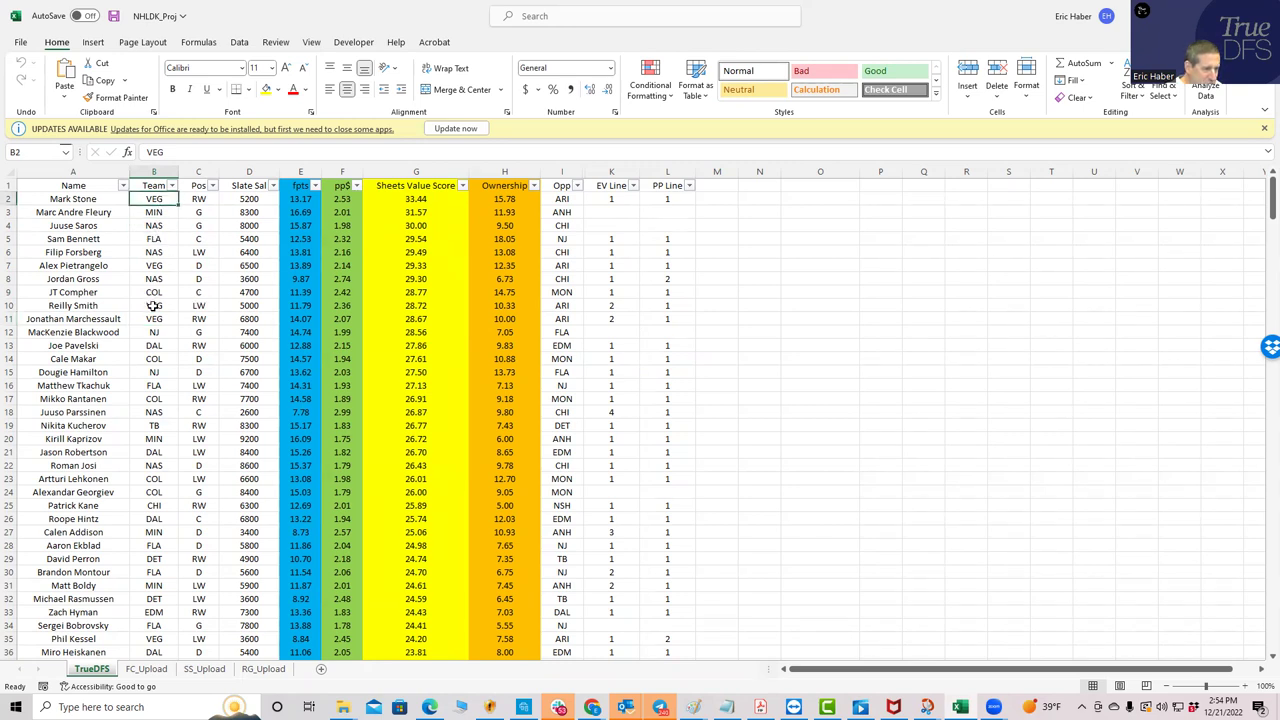
{"action": "left_click", "coordinate": [155, 318]}
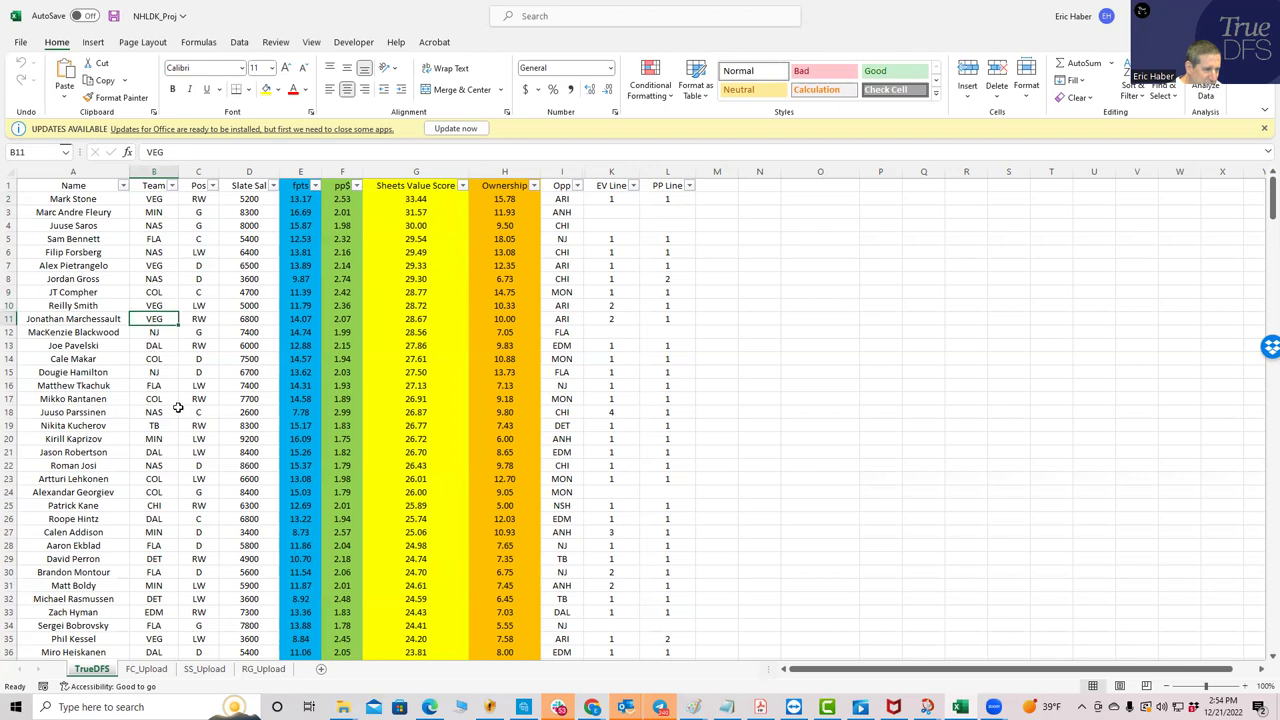
{"action": "left_click", "coordinate": [155, 265]}
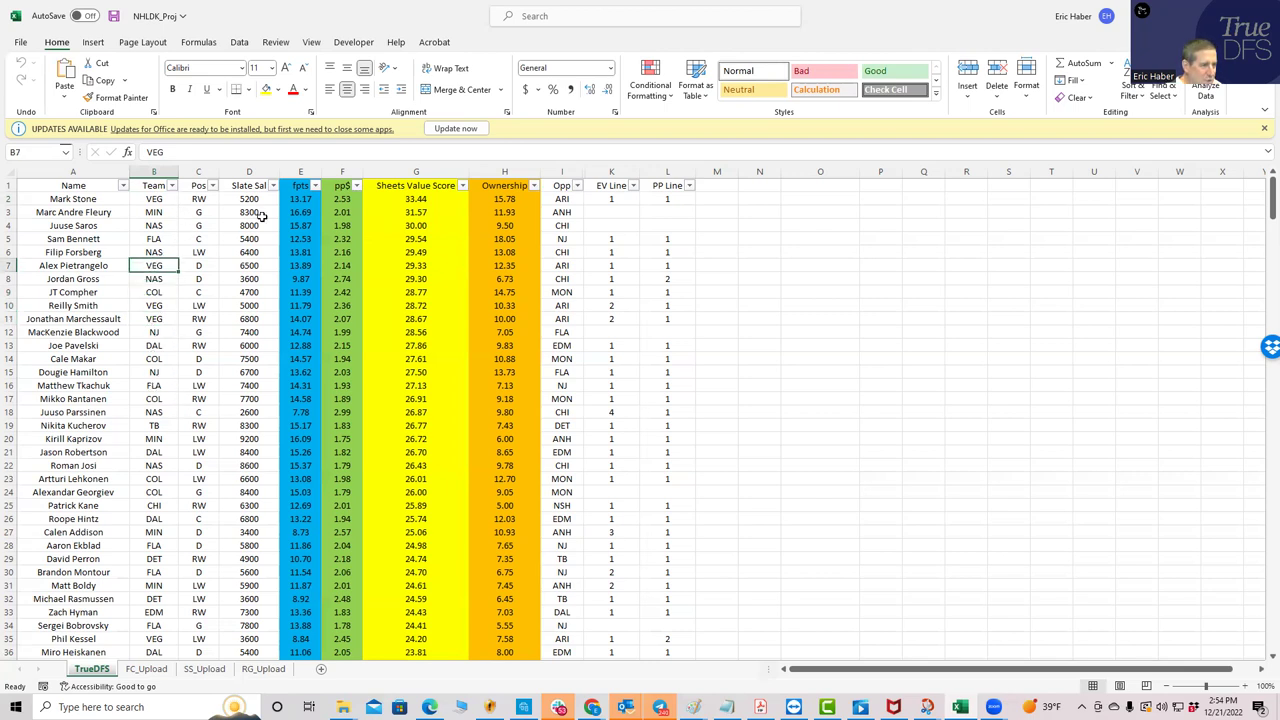
{"action": "left_click", "coordinate": [611, 198]}
{"action": "type", "text": "1"}
{"action": "left_click", "coordinate": [667, 199]}
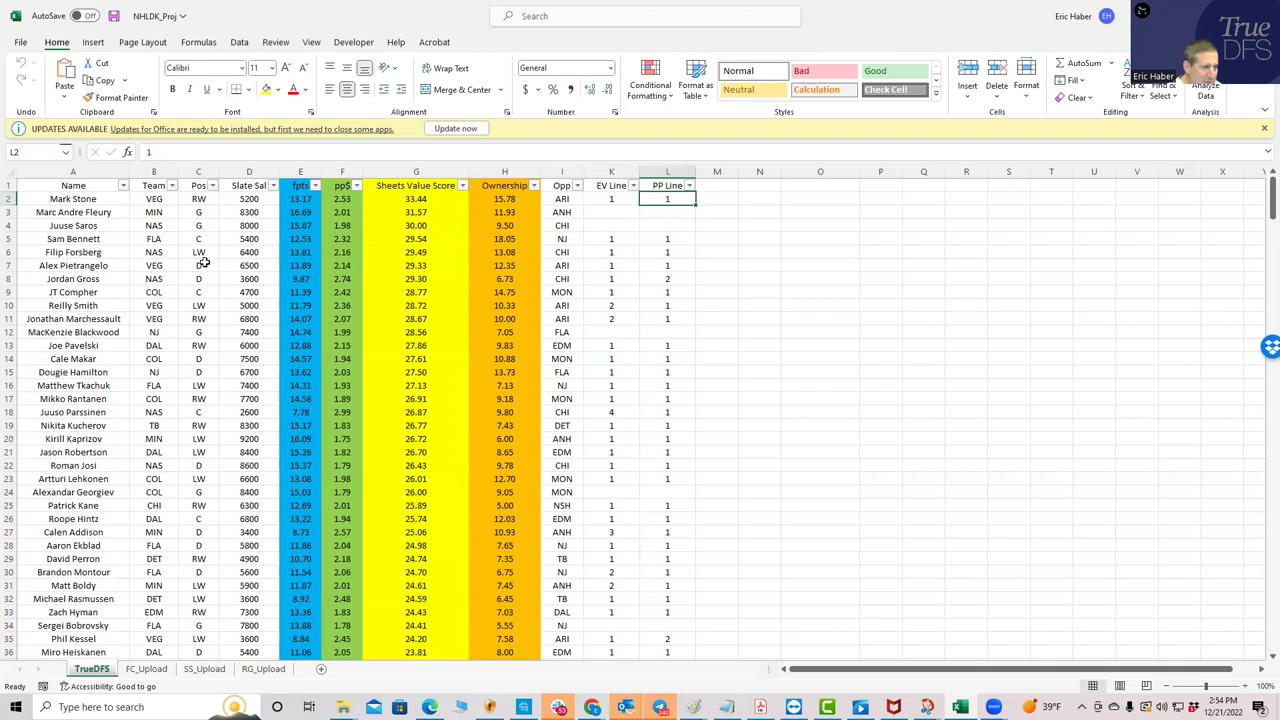
{"action": "left_click", "coordinate": [613, 266]}
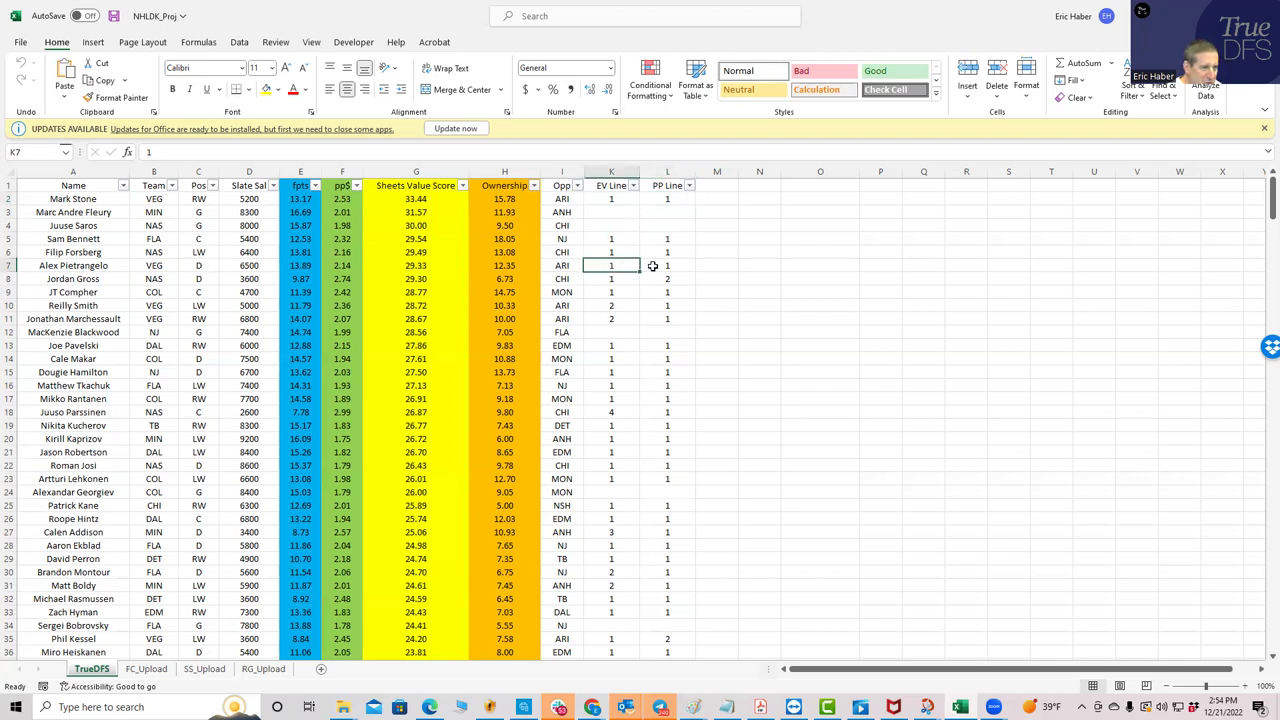
{"action": "left_click", "coordinate": [651, 266]}
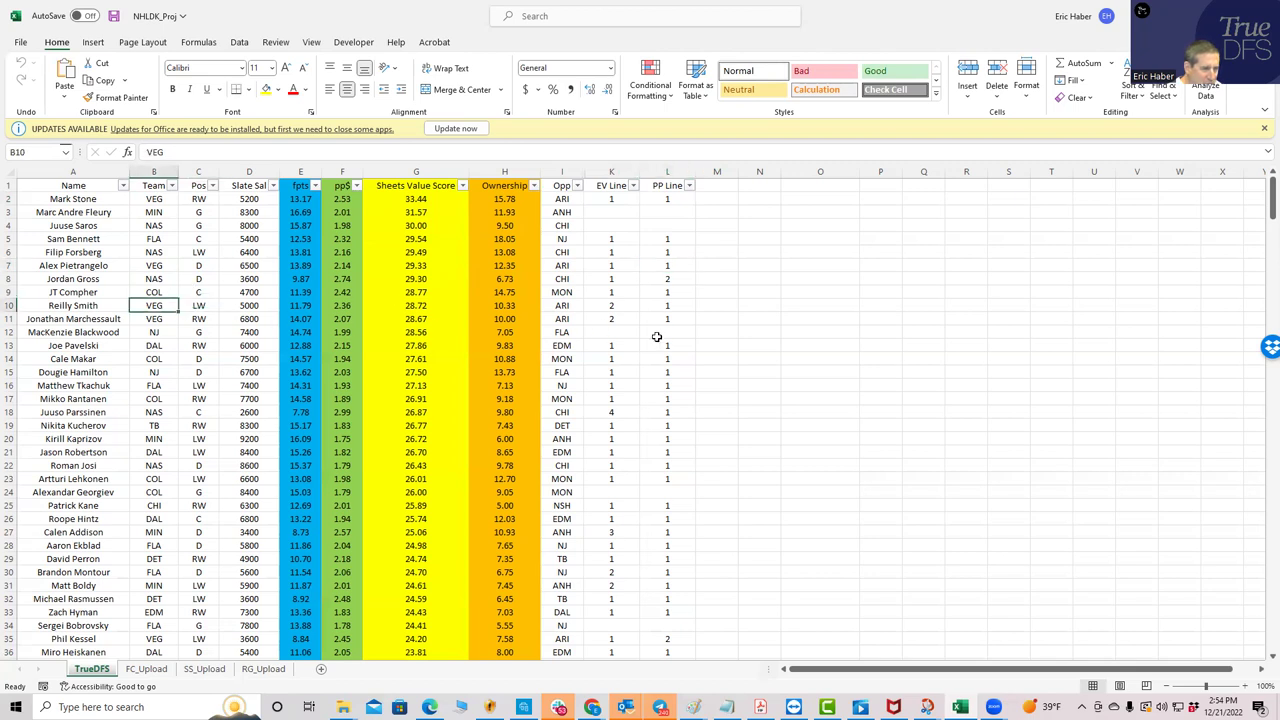
{"action": "left_click", "coordinate": [610, 305]}
{"action": "left_click", "coordinate": [663, 306]}
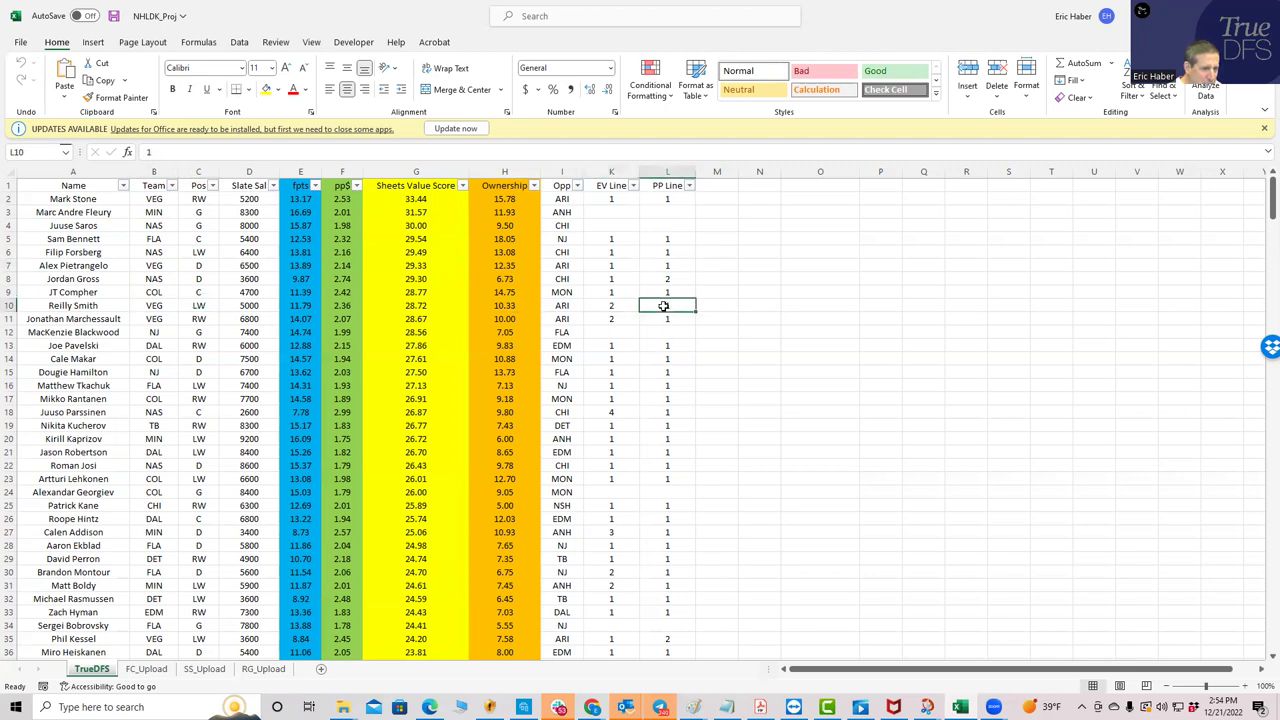
{"action": "left_click", "coordinate": [611, 307]}
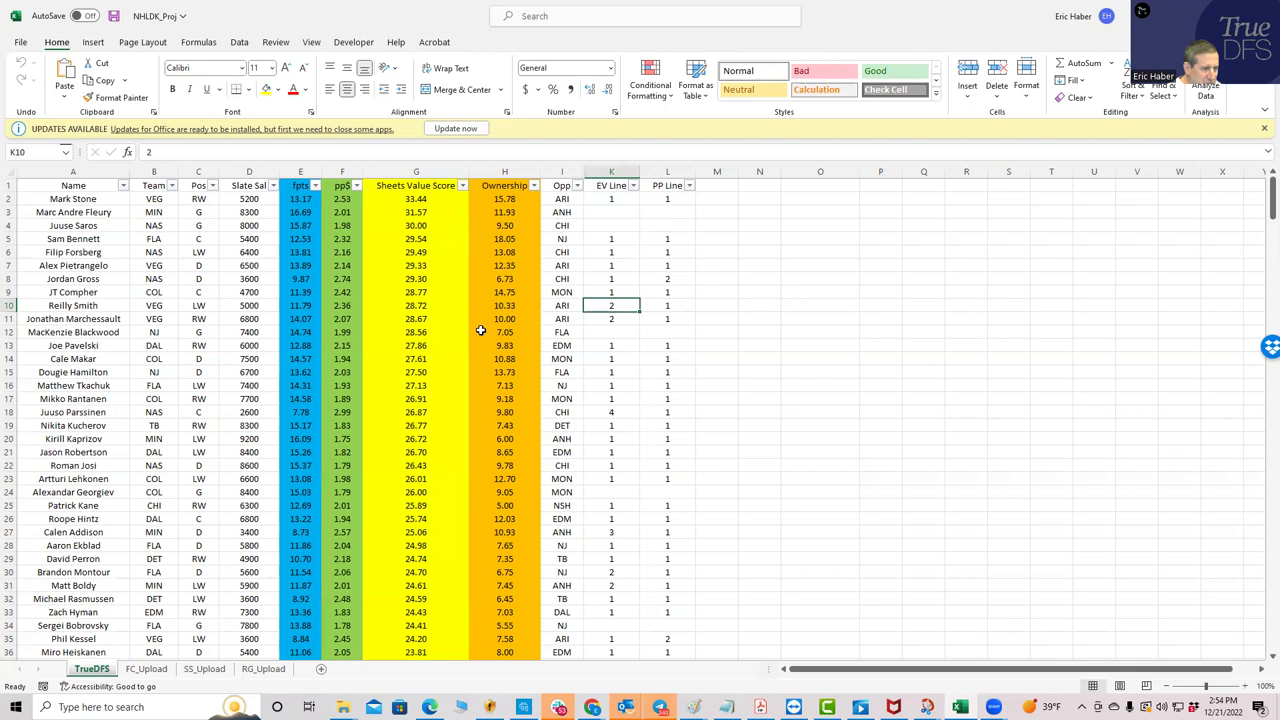
{"action": "type", "text": "2"}
{"action": "key", "text": "Return"}
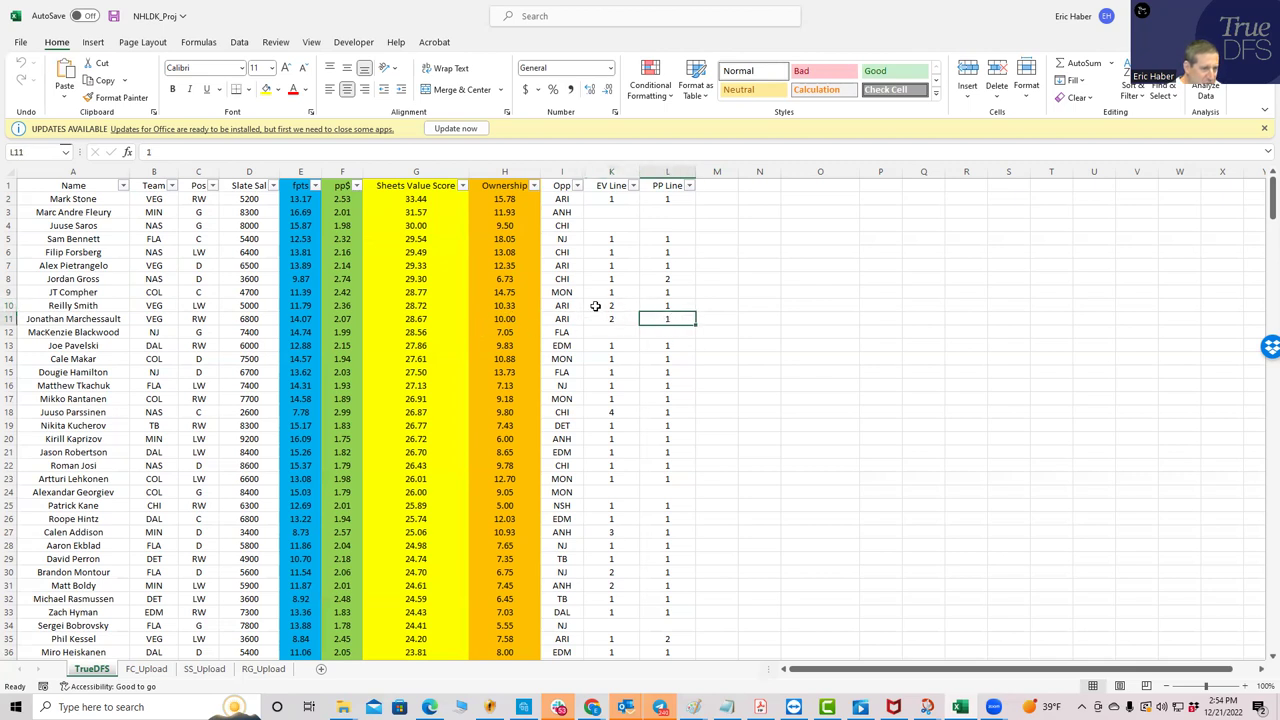
{"action": "left_click", "coordinate": [595, 306]}
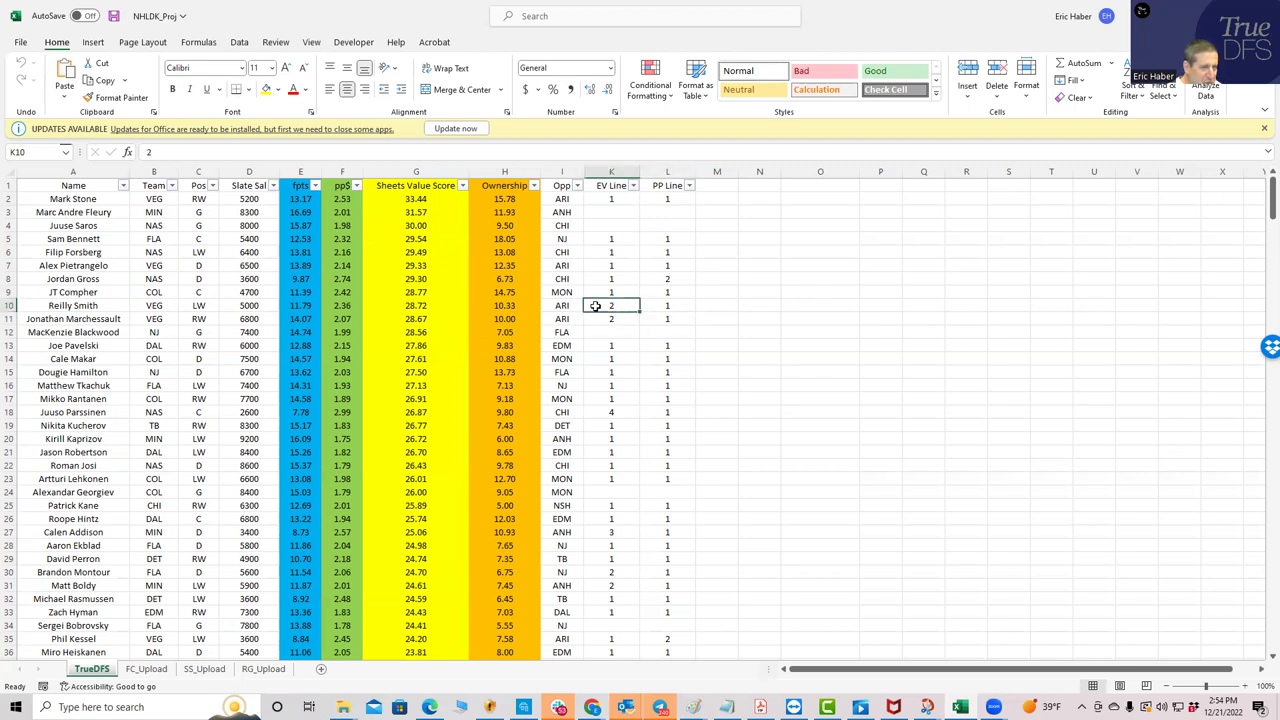
{"action": "left_click", "coordinate": [197, 252]}
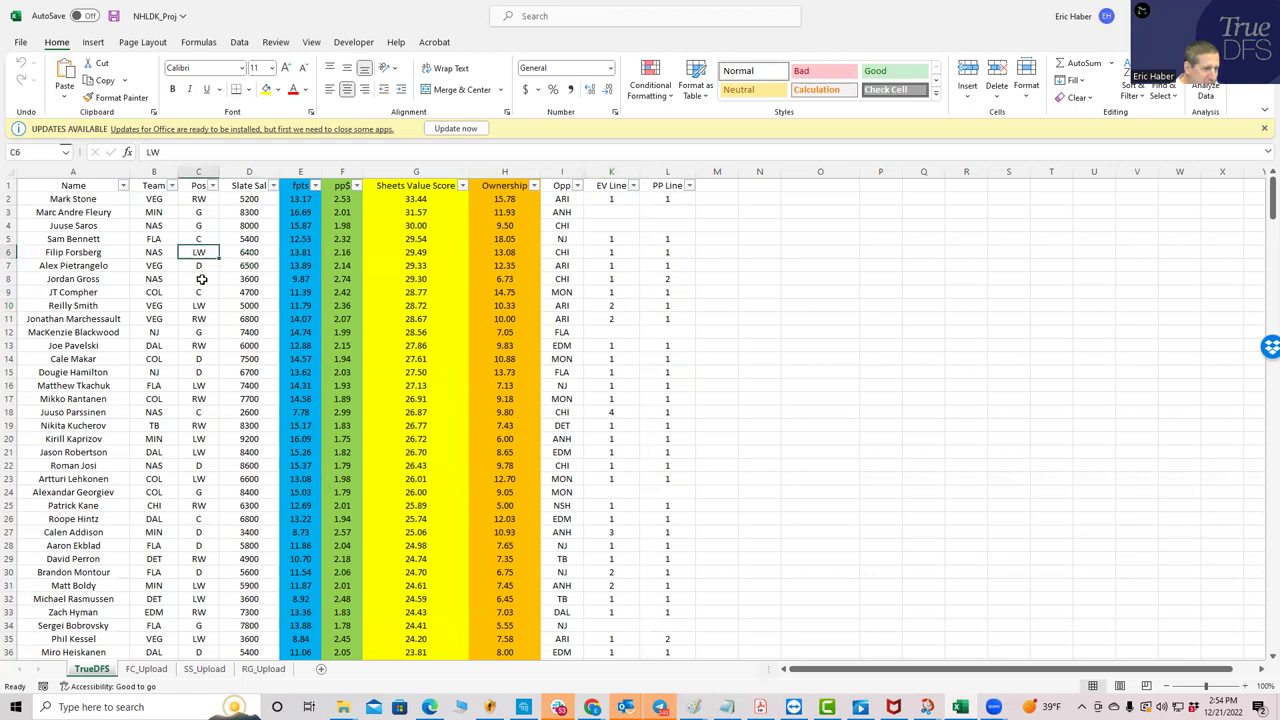
{"action": "left_click", "coordinate": [202, 281]}
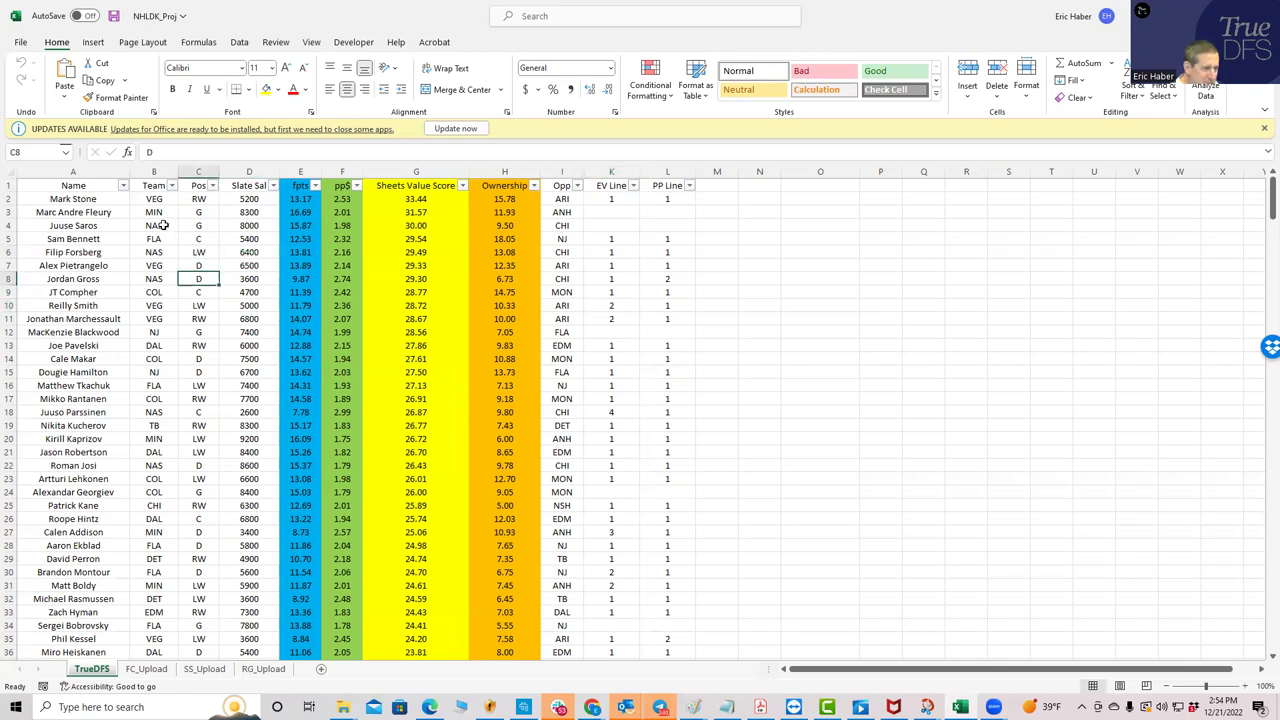
{"action": "left_click", "coordinate": [163, 225]}
{"action": "left_click", "coordinate": [157, 252]}
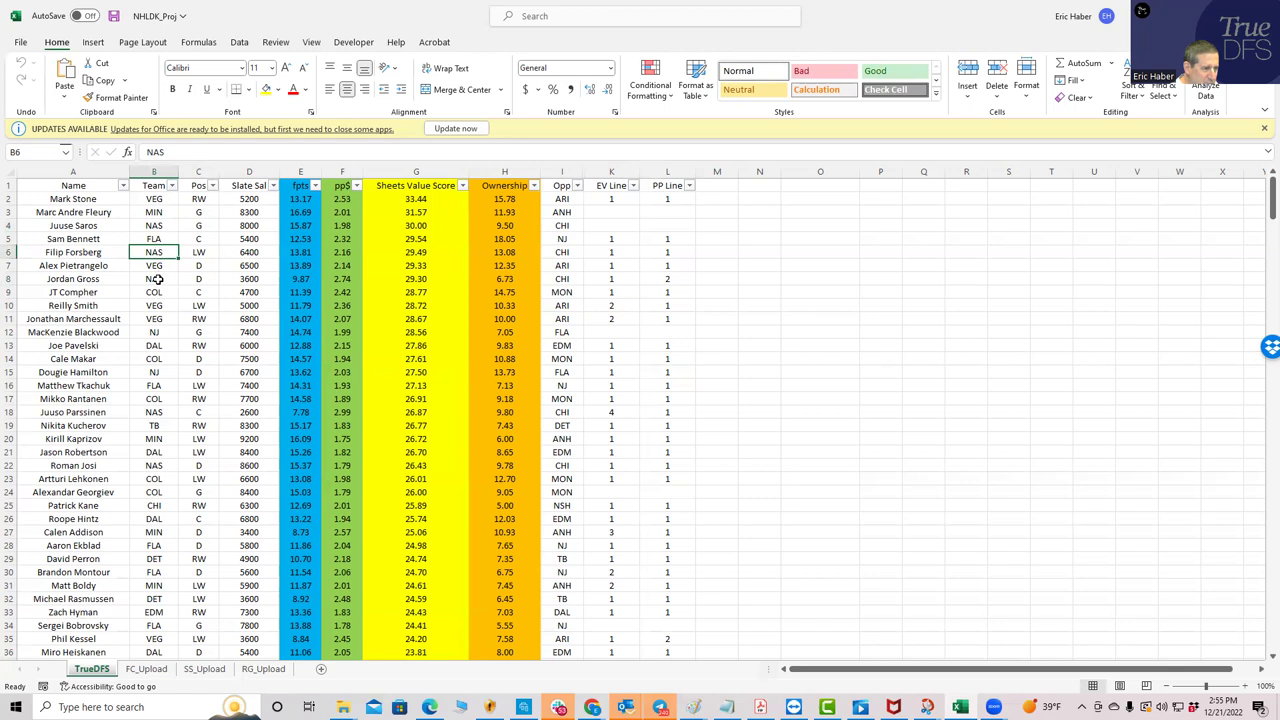
{"action": "left_click", "coordinate": [157, 279]}
{"action": "left_click", "coordinate": [157, 253]}
{"action": "left_click", "coordinate": [159, 280]}
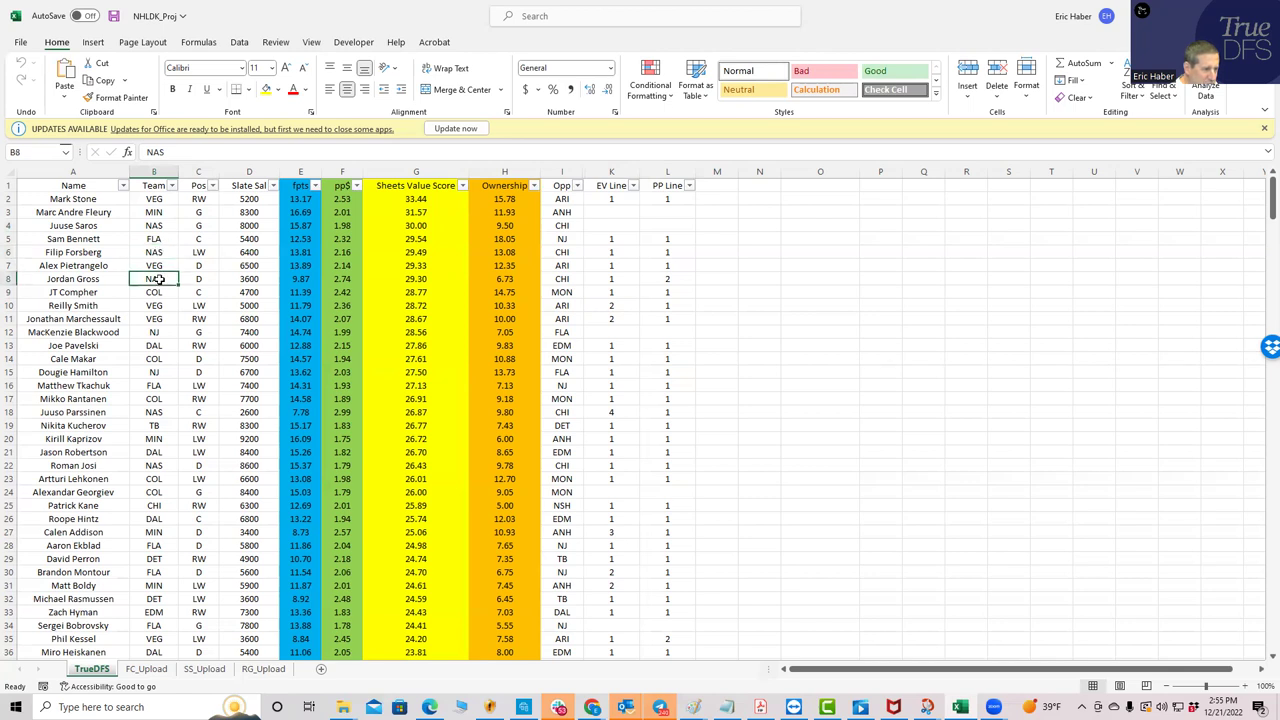
{"action": "left_click", "coordinate": [158, 412]}
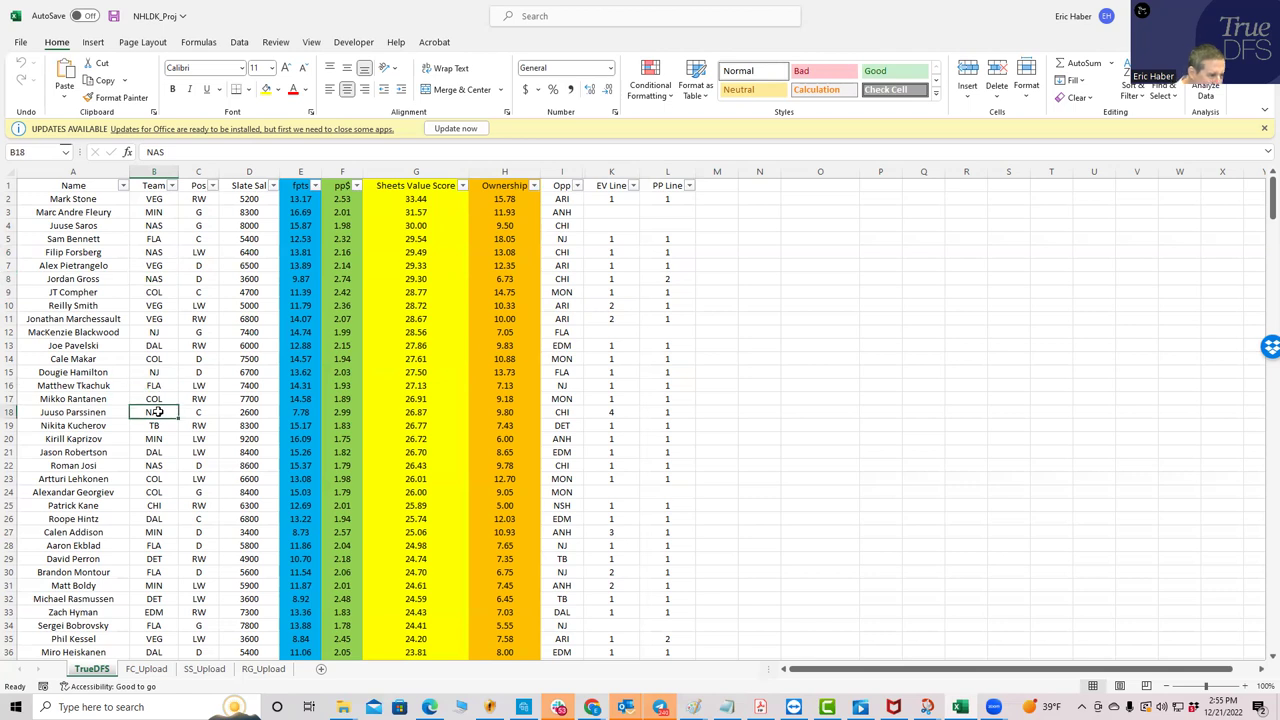
{"action": "left_click", "coordinate": [150, 465]}
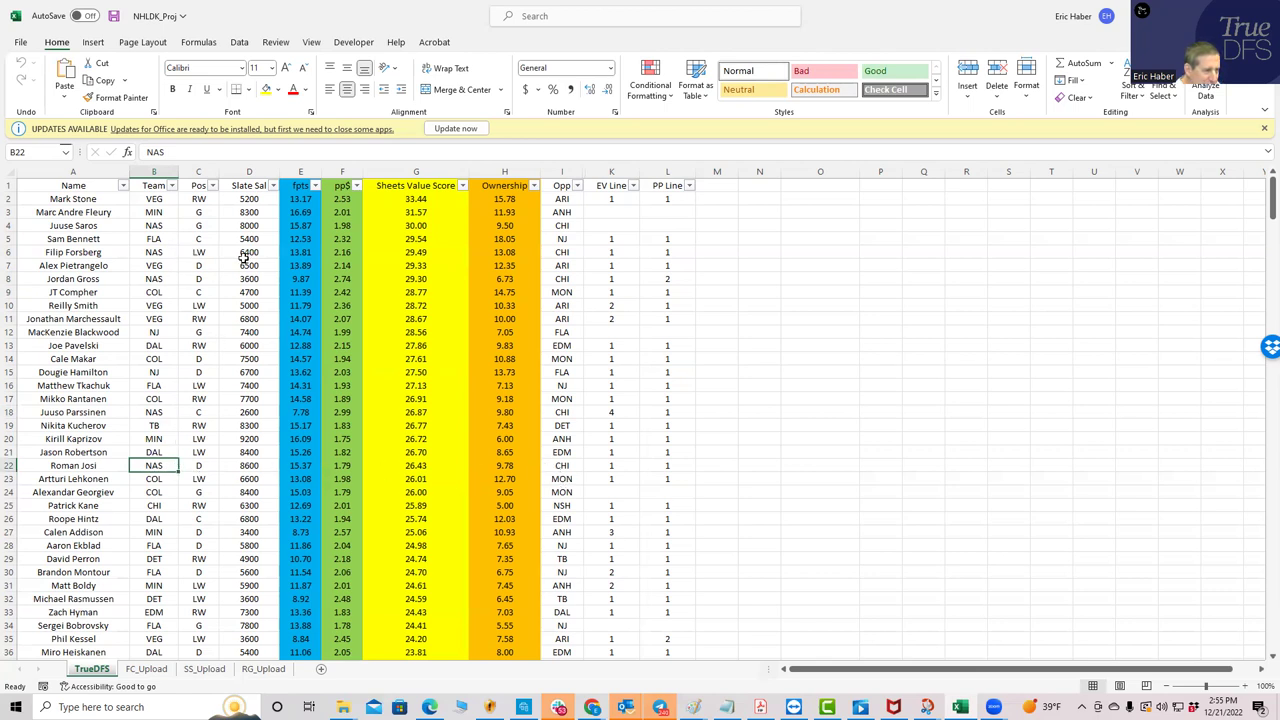
{"action": "left_click", "coordinate": [660, 254]}
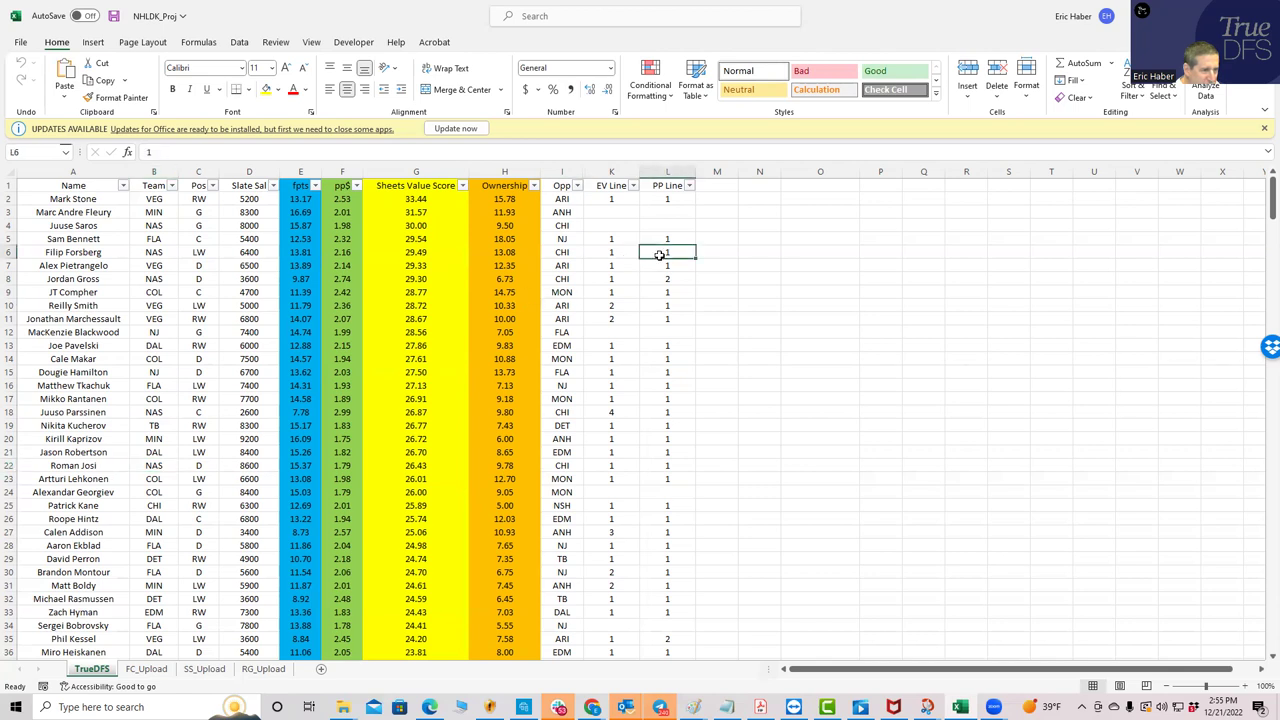
{"action": "left_click", "coordinate": [605, 281]}
{"action": "left_click", "coordinate": [662, 277]}
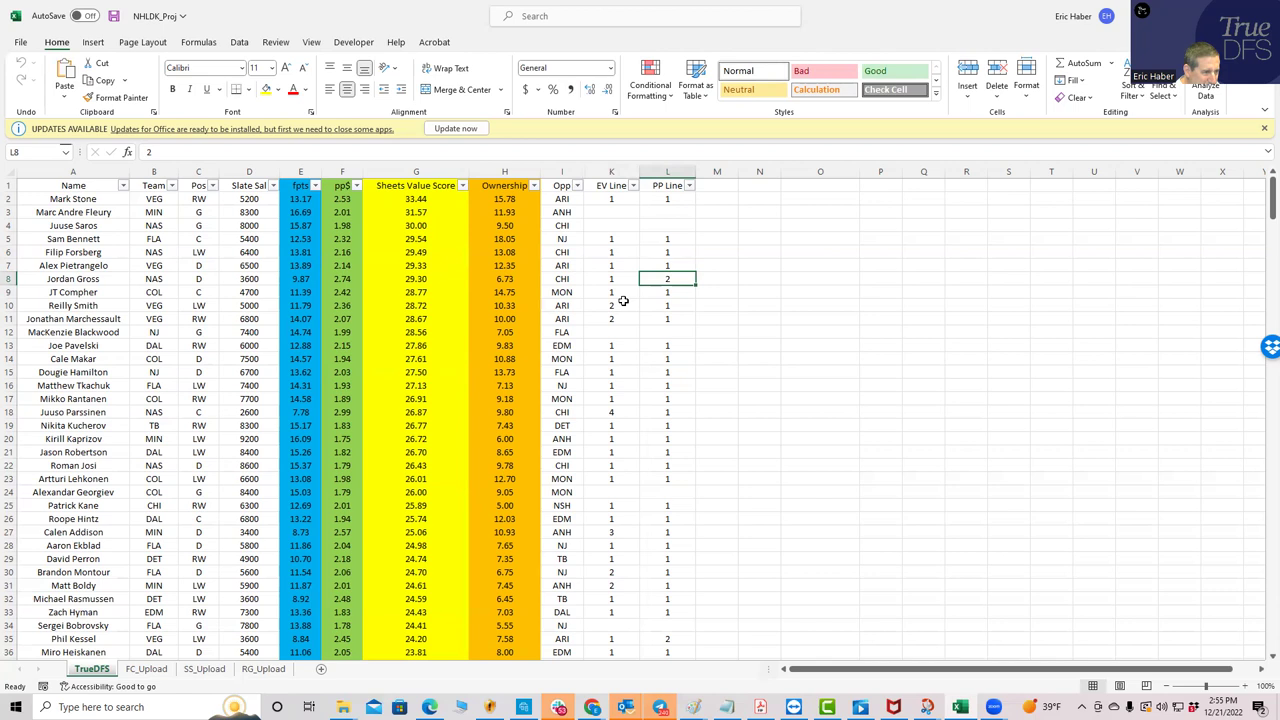
{"action": "left_click", "coordinate": [617, 462]}
{"action": "left_click", "coordinate": [660, 462]}
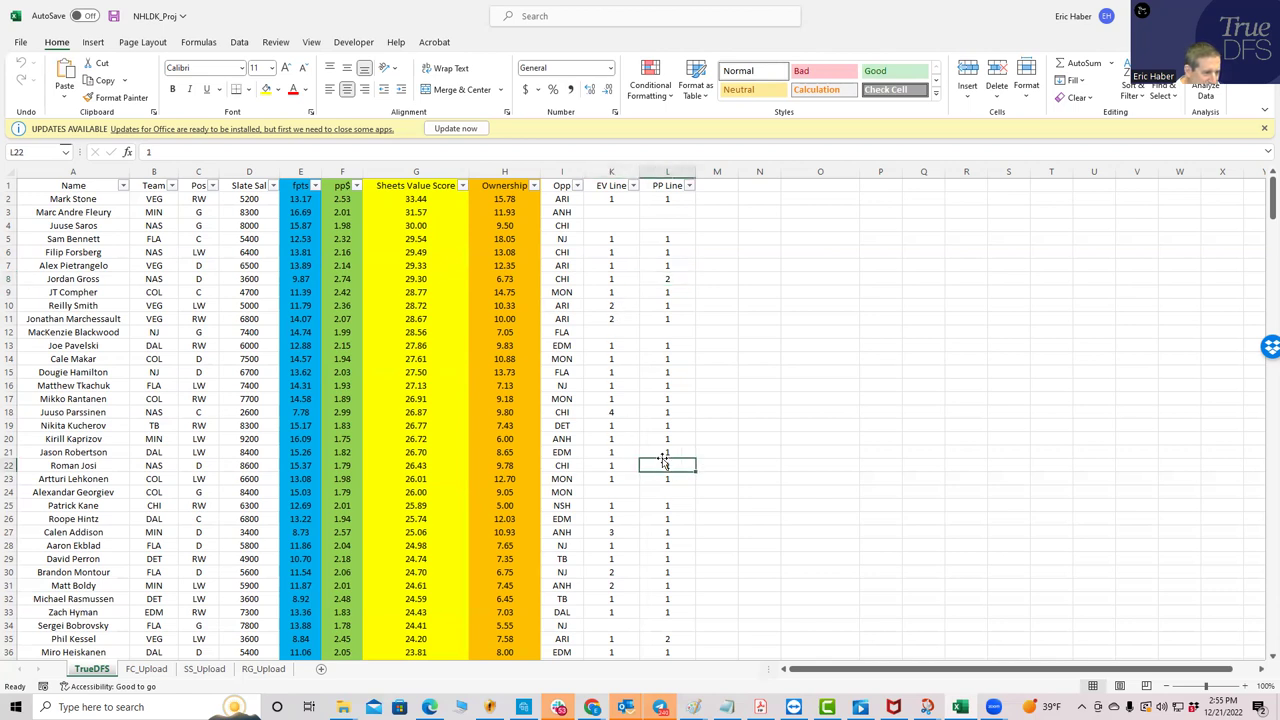
{"action": "left_click", "coordinate": [630, 413]}
{"action": "left_click", "coordinate": [663, 411]}
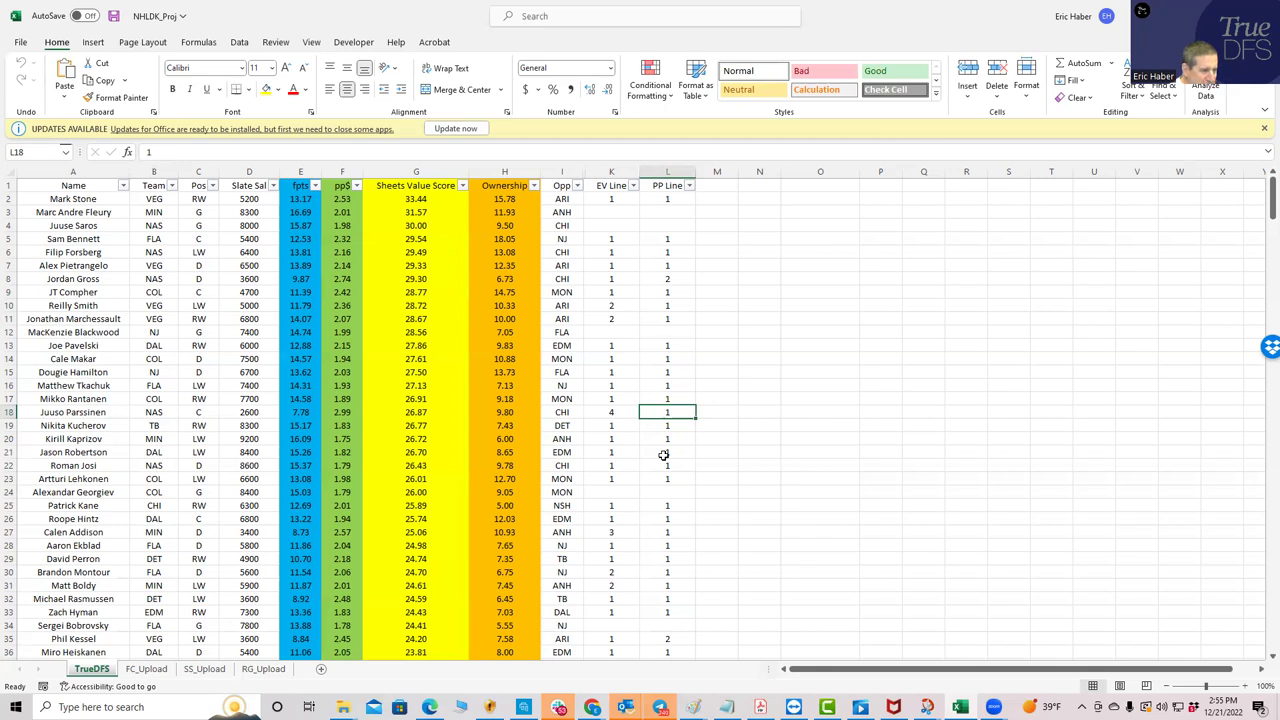
{"action": "left_click", "coordinate": [252, 437]}
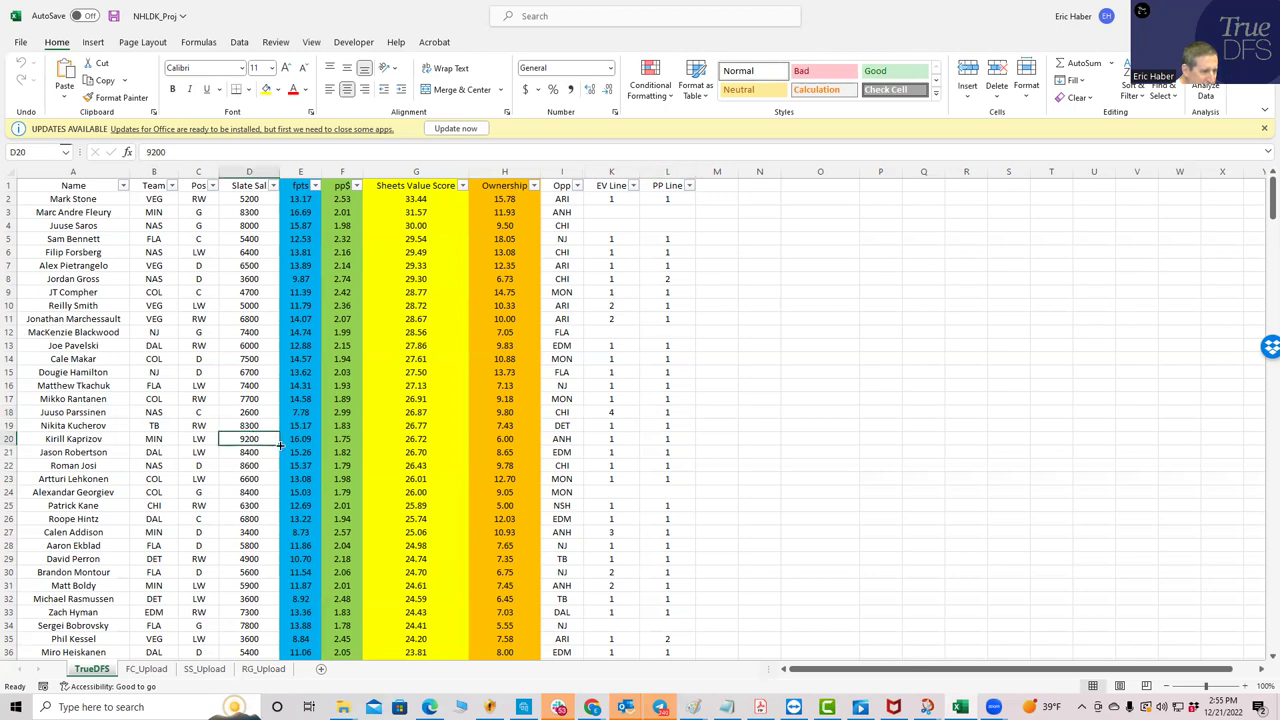
{"action": "left_click", "coordinate": [400, 437]}
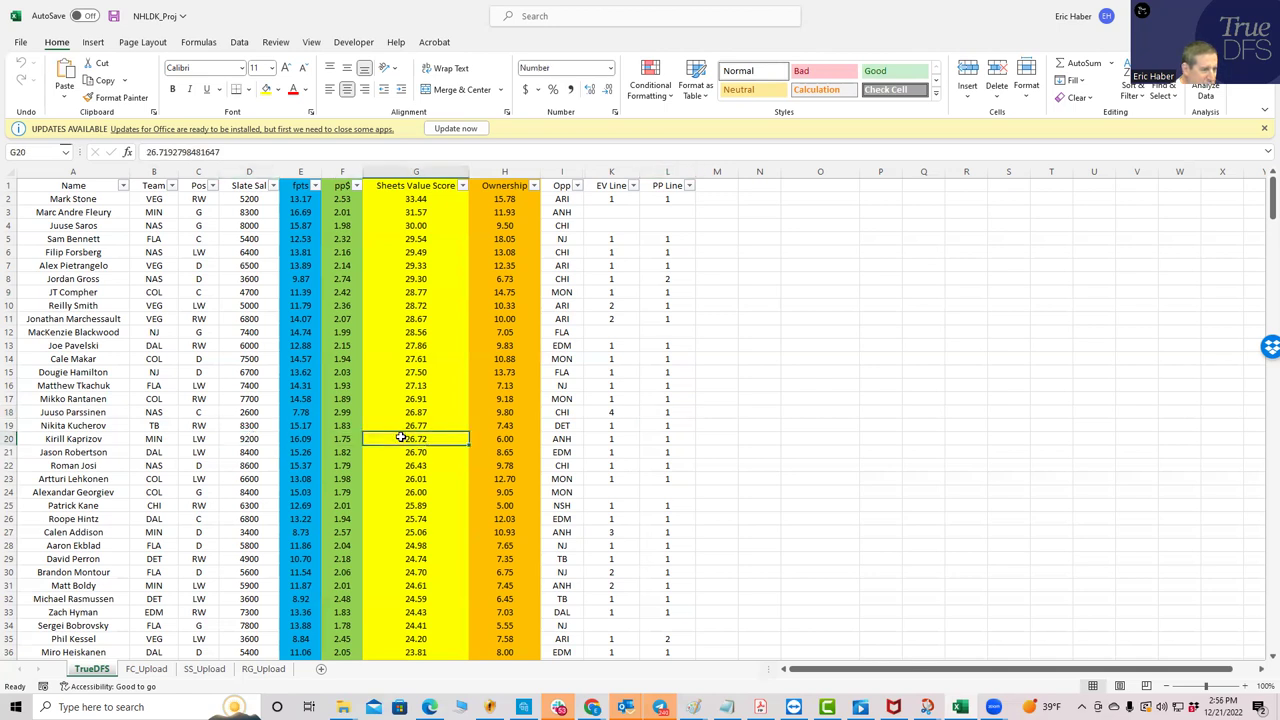
{"action": "left_click", "coordinate": [246, 440]}
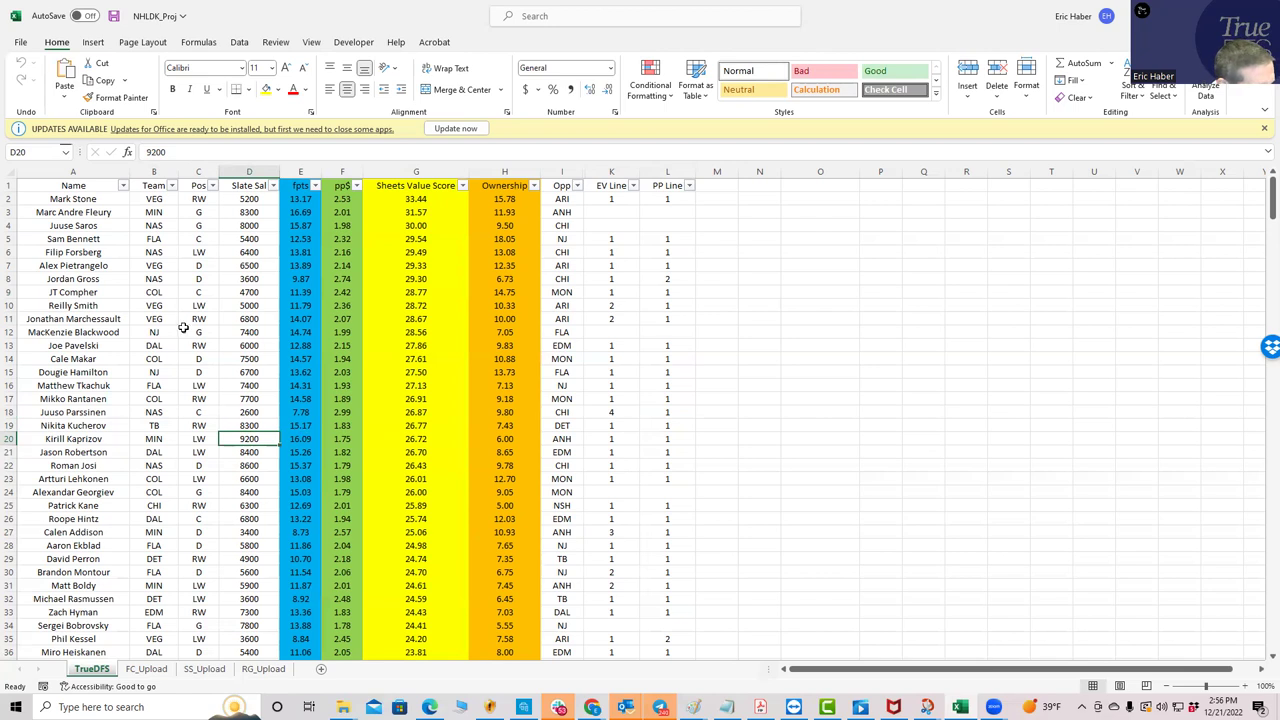
{"action": "left_click", "coordinate": [154, 279]}
{"action": "left_click", "coordinate": [154, 266]}
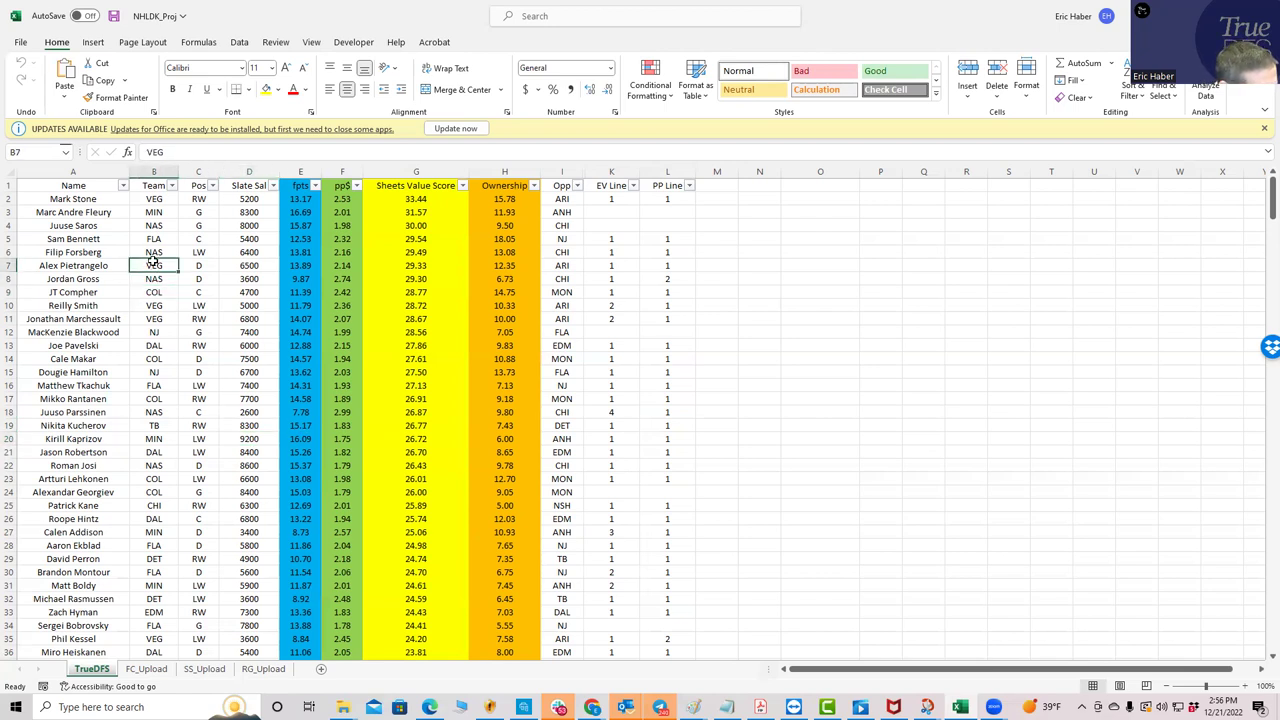
{"action": "left_click", "coordinate": [154, 253]}
{"action": "left_click", "coordinate": [154, 302]}
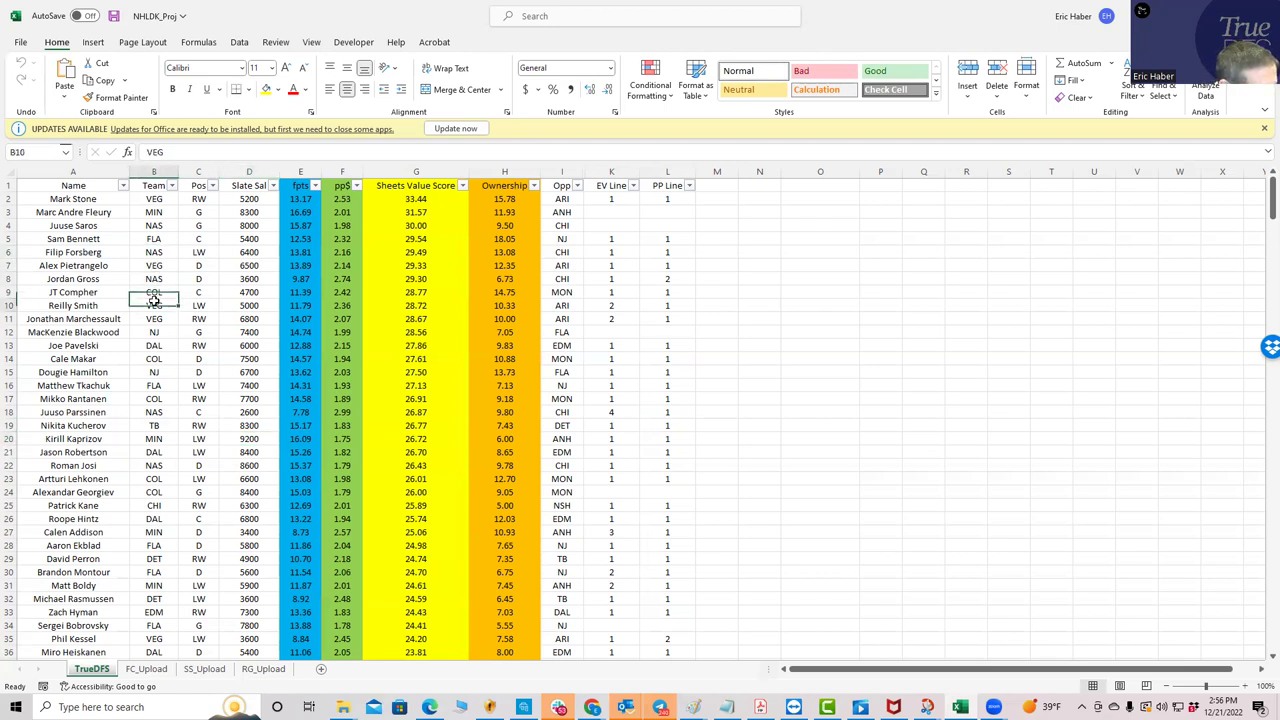
{"action": "left_click", "coordinate": [157, 356]}
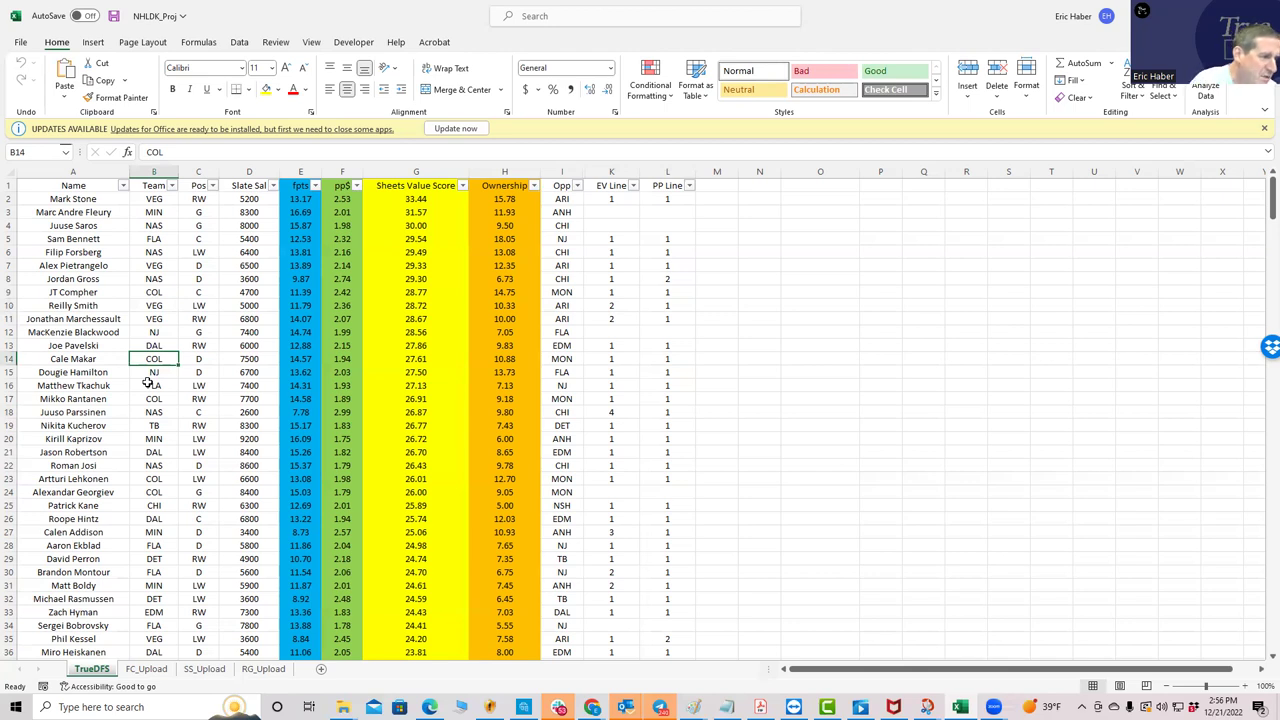
{"action": "left_click", "coordinate": [162, 482]}
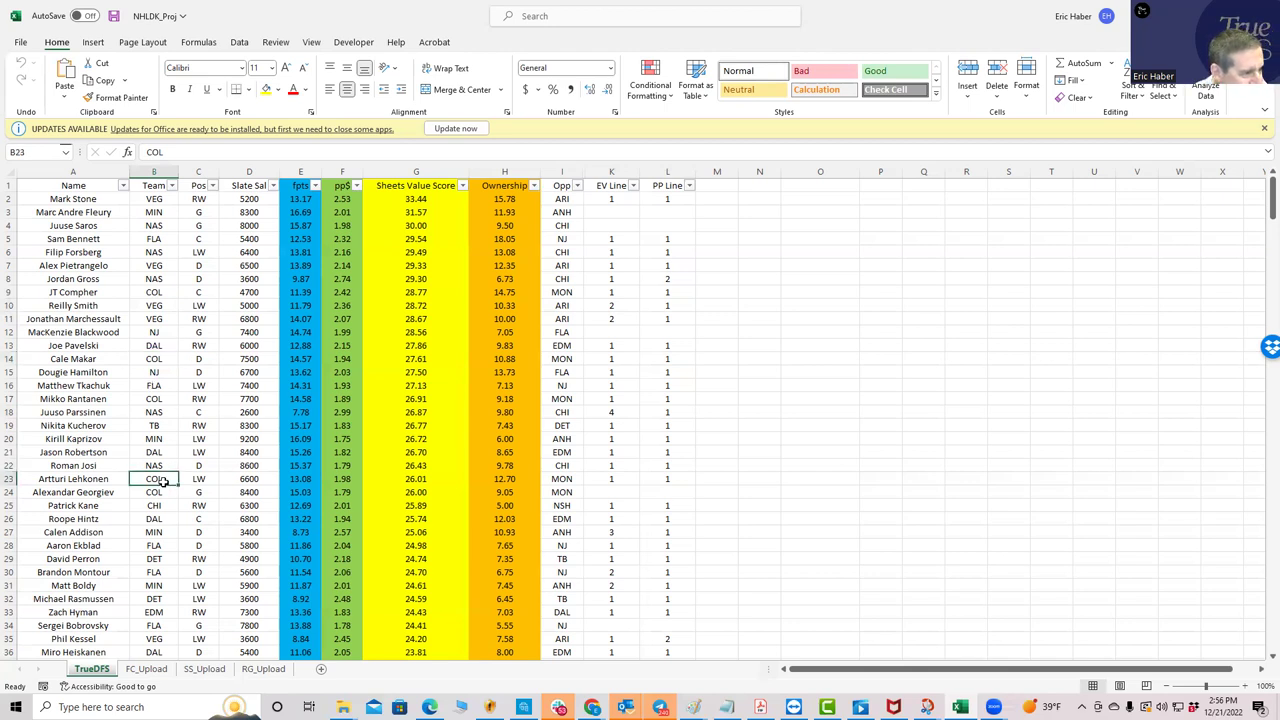
{"action": "left_click", "coordinate": [168, 290]}
{"action": "left_click", "coordinate": [203, 293]}
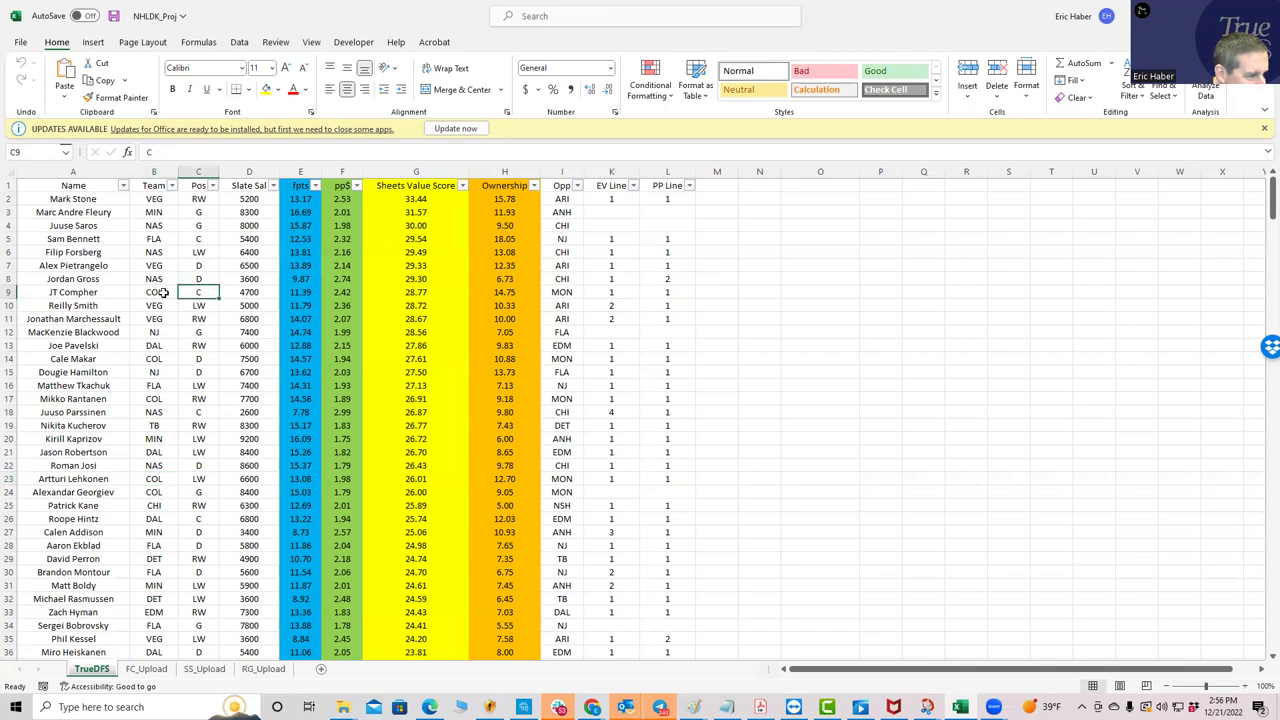
{"action": "left_click", "coordinate": [160, 292]}
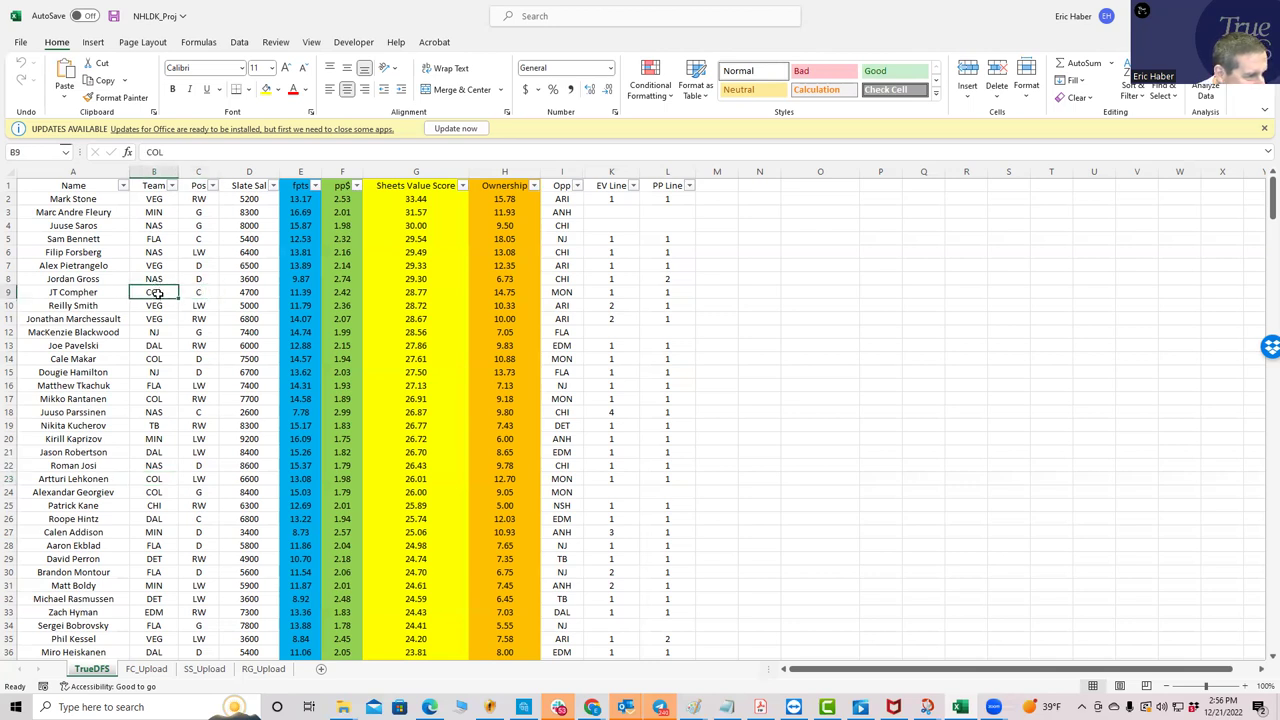
{"action": "left_click", "coordinate": [160, 359]}
{"action": "left_click", "coordinate": [231, 363]}
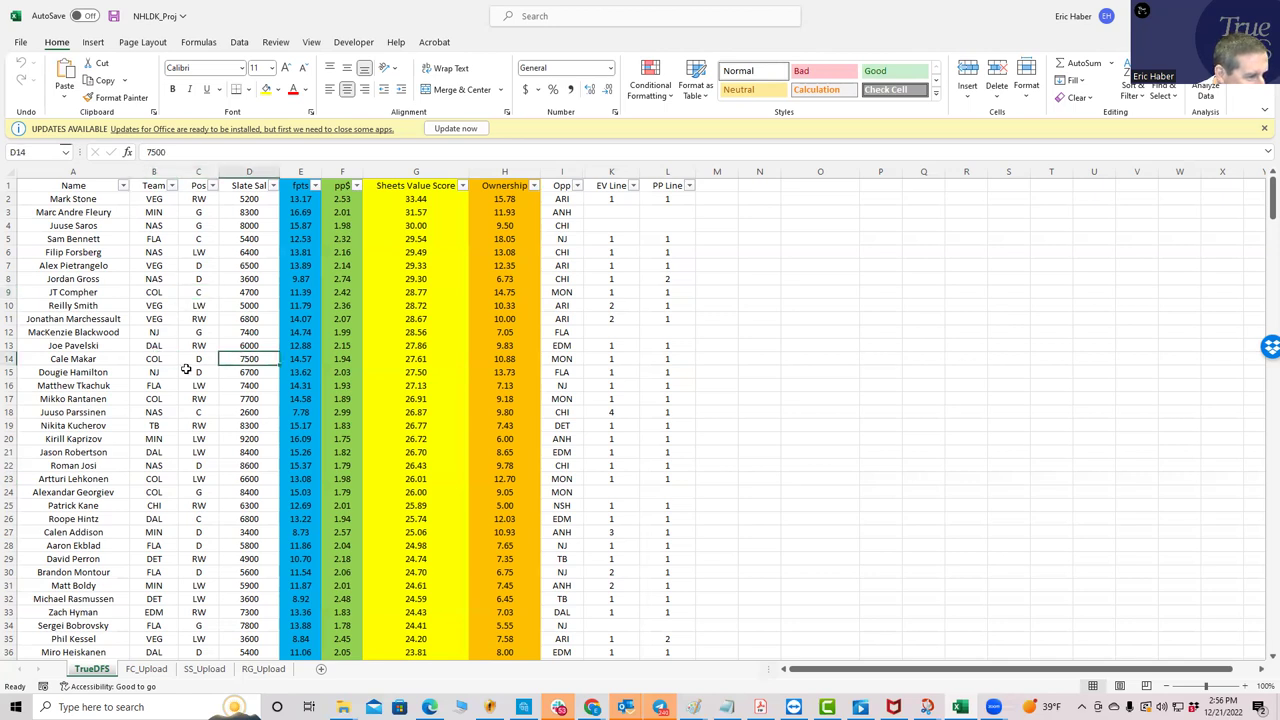
{"action": "left_click", "coordinate": [160, 398]}
{"action": "left_click", "coordinate": [231, 400]}
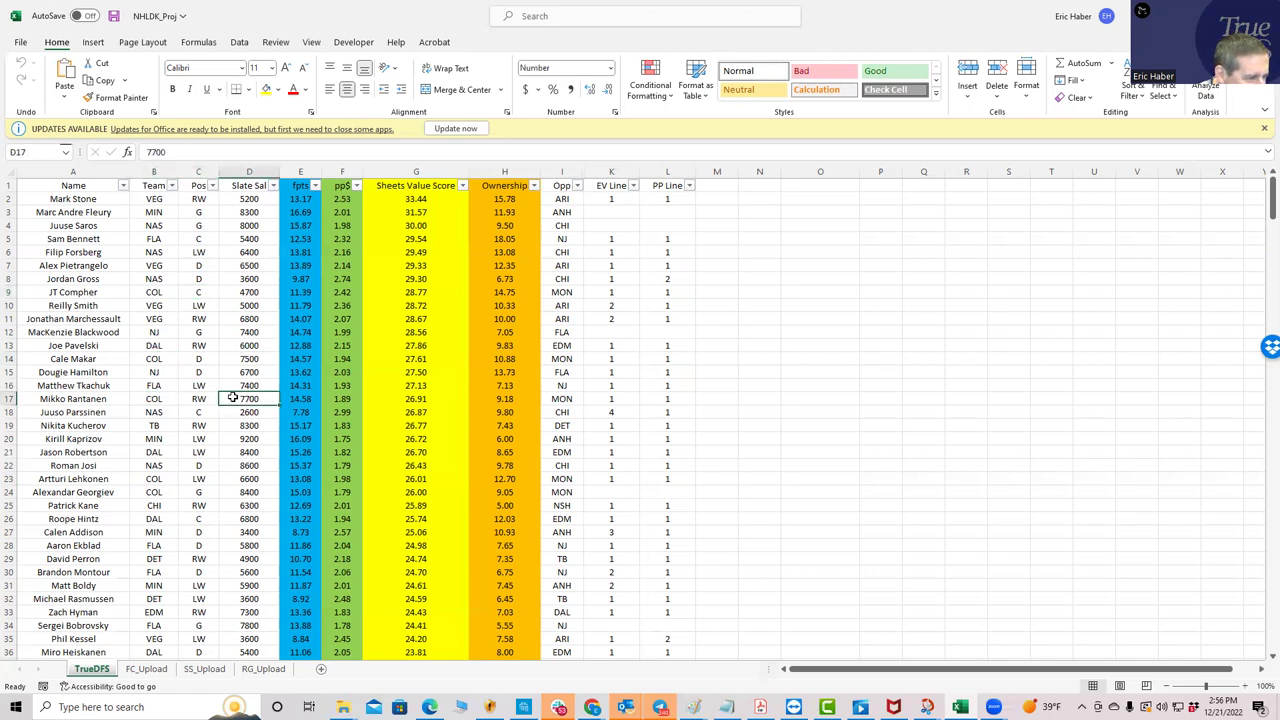
{"action": "left_click", "coordinate": [200, 479]}
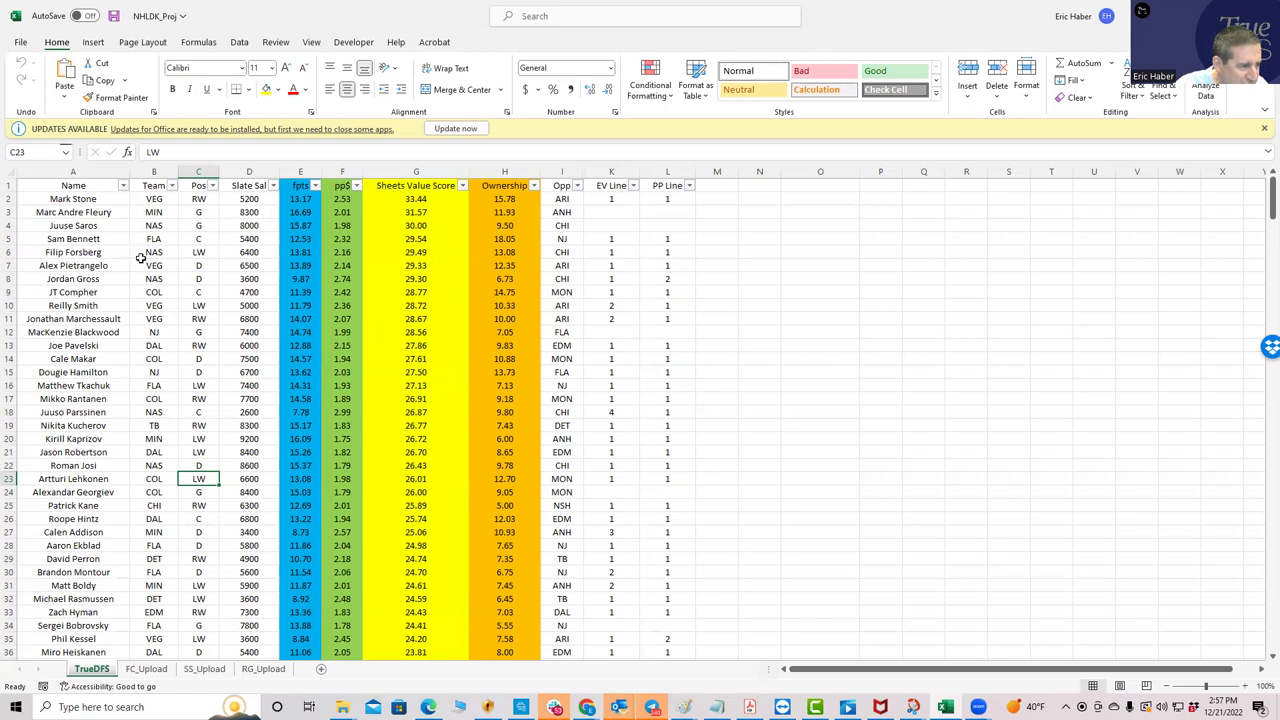
{"action": "left_click", "coordinate": [201, 212]}
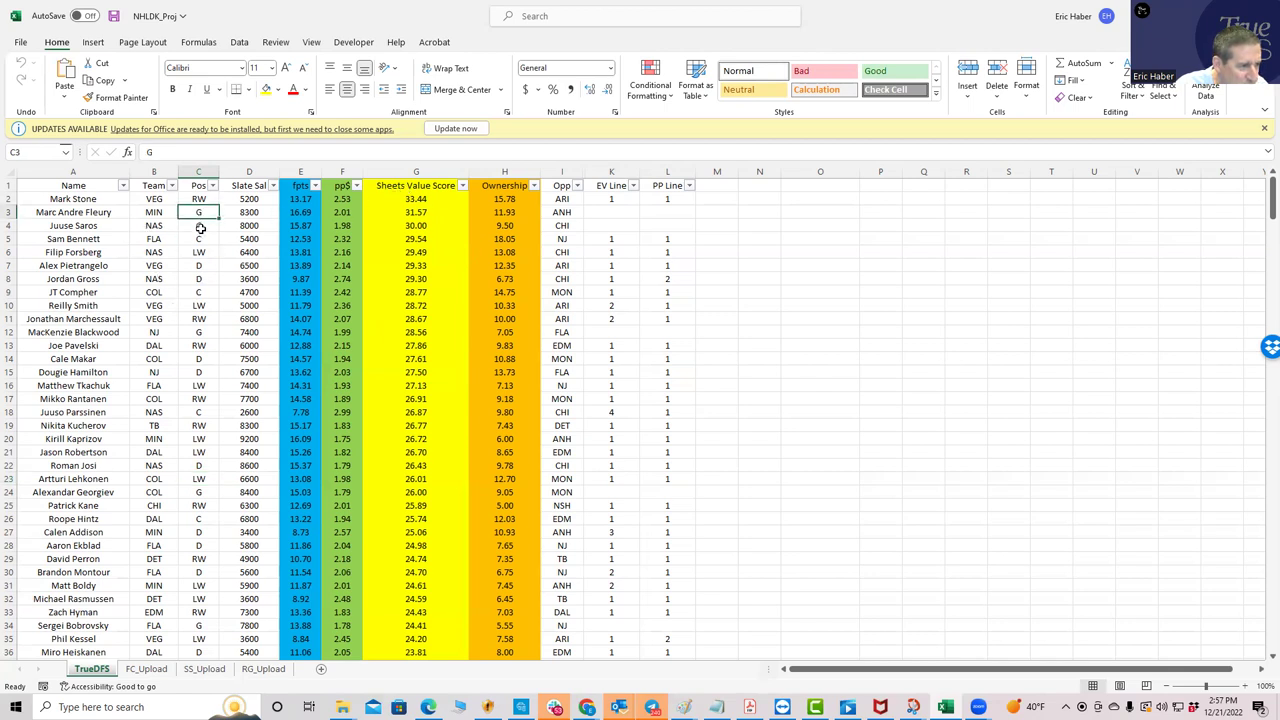
{"action": "left_click", "coordinate": [200, 228]}
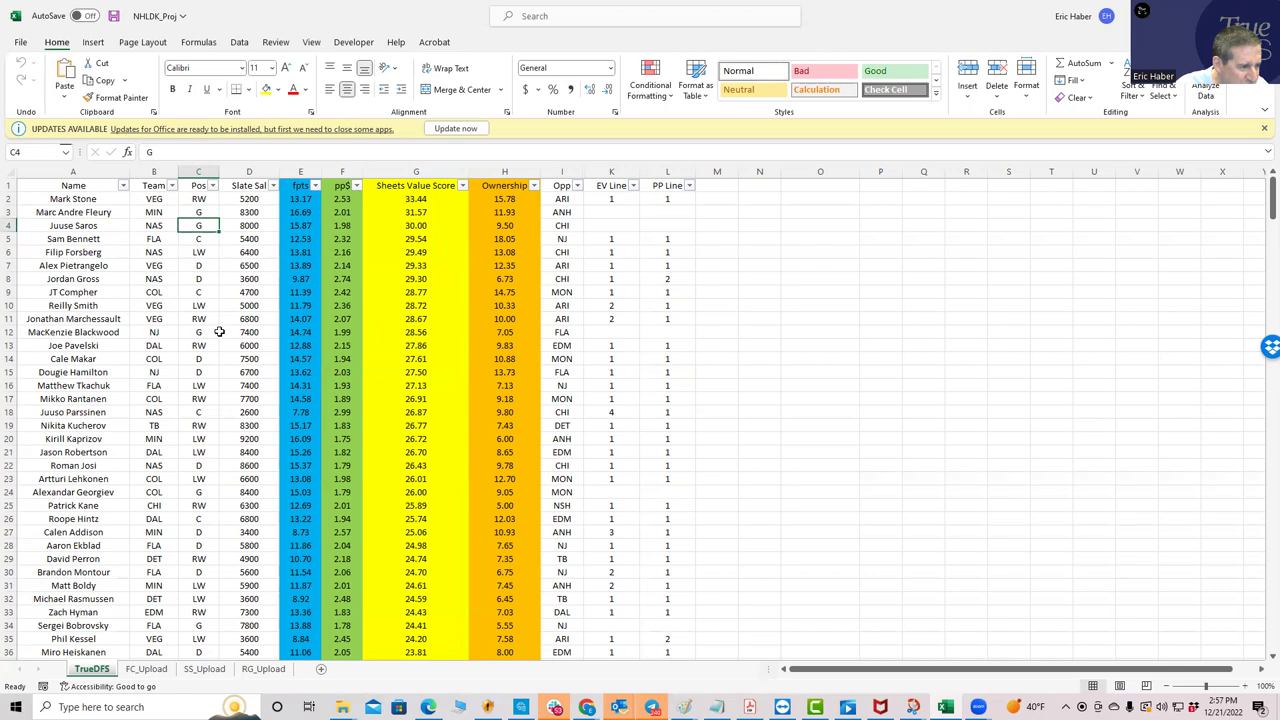
{"action": "left_click", "coordinate": [259, 331]}
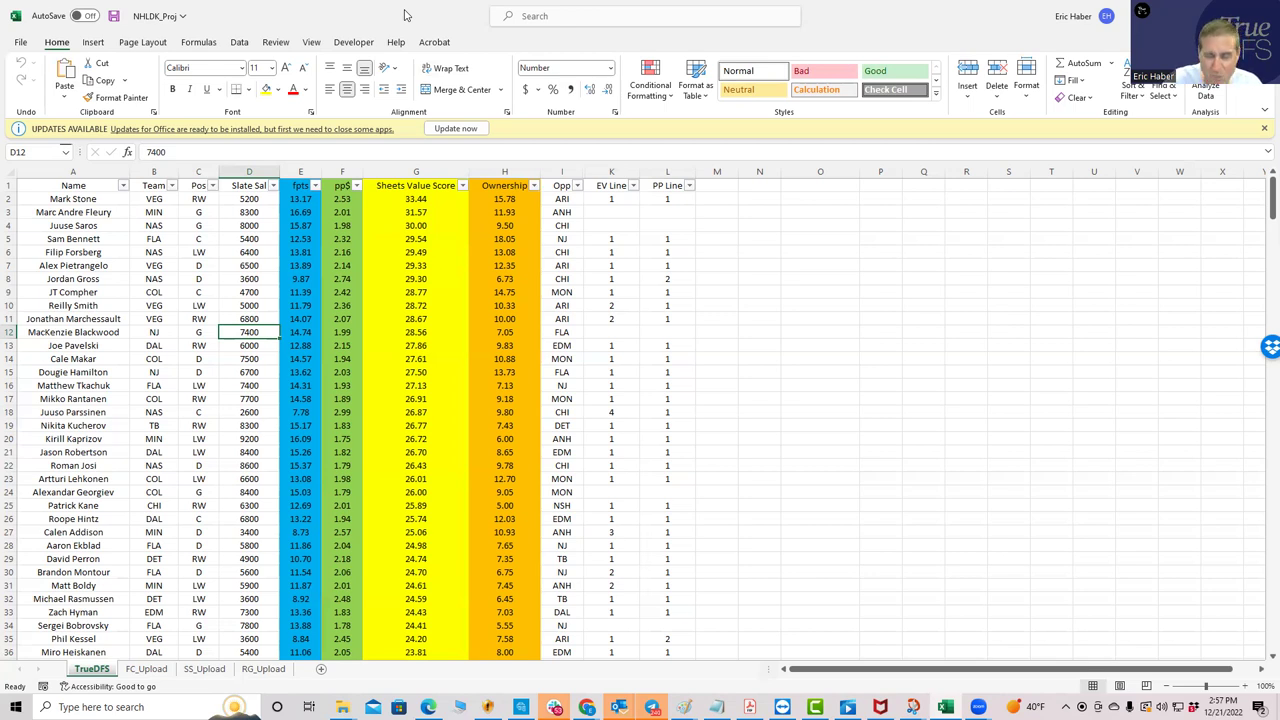
- Search 'black' among DraftKings goalies and add the $7,400 NJ goalie to the G slot
{"action": "key", "text": "alt+Tab"}
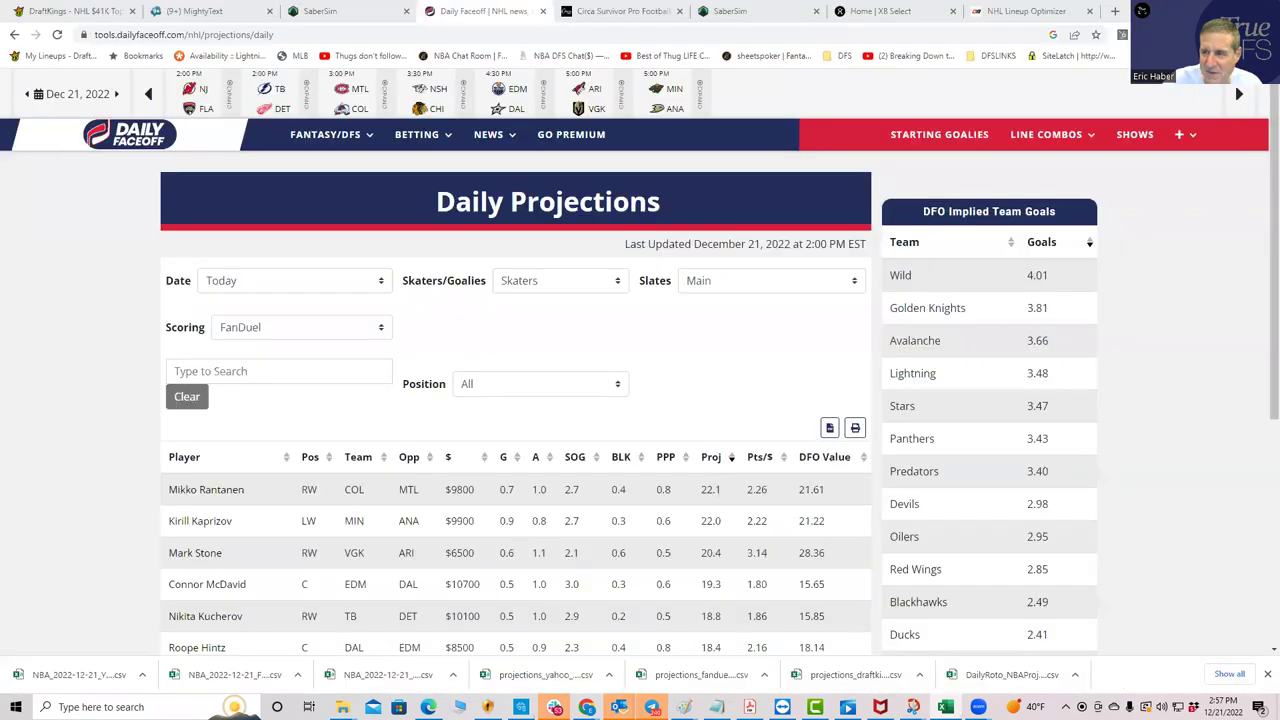
{"action": "left_click", "coordinate": [356, 12]}
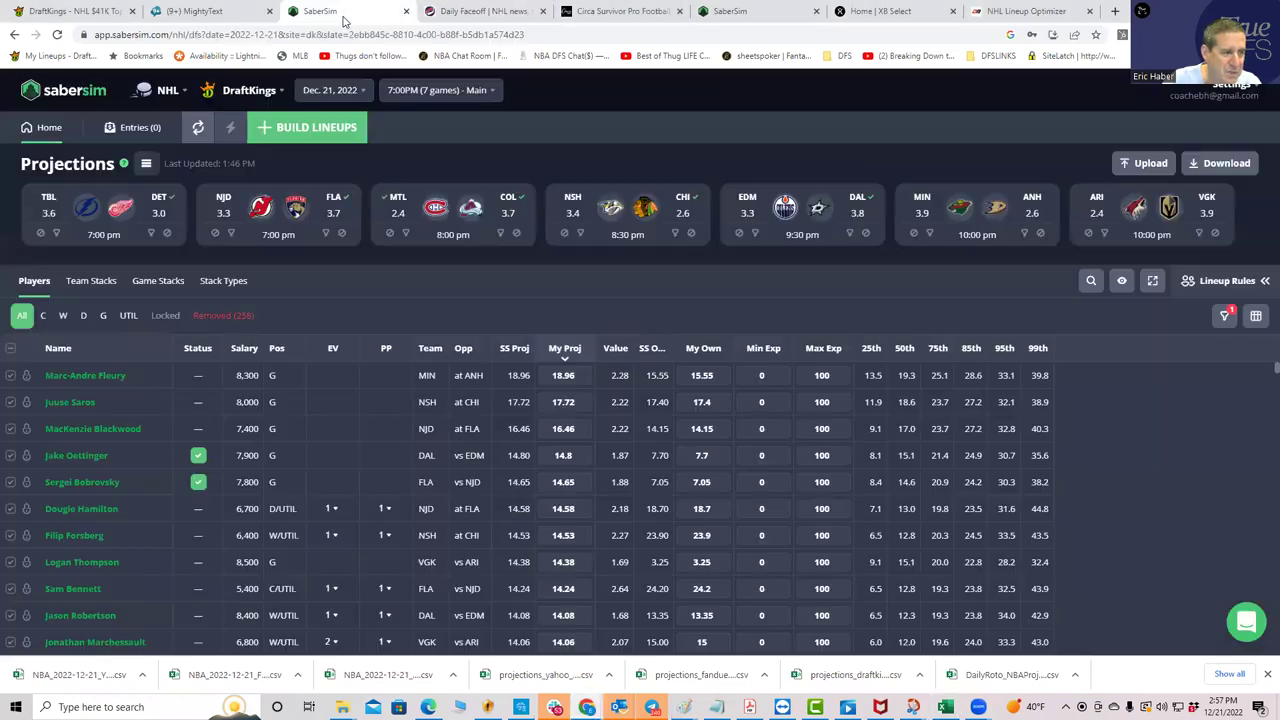
{"action": "left_click", "coordinate": [72, 11]}
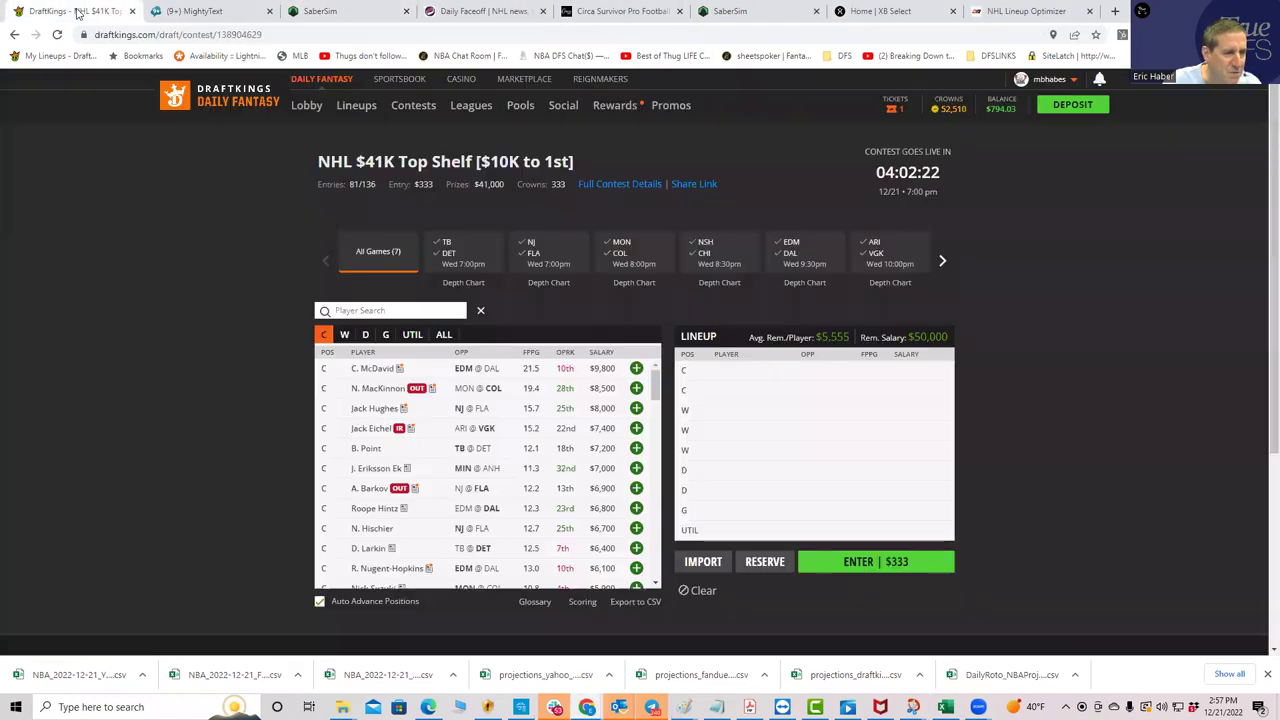
{"action": "left_click", "coordinate": [385, 336]}
{"action": "left_click", "coordinate": [364, 310]}
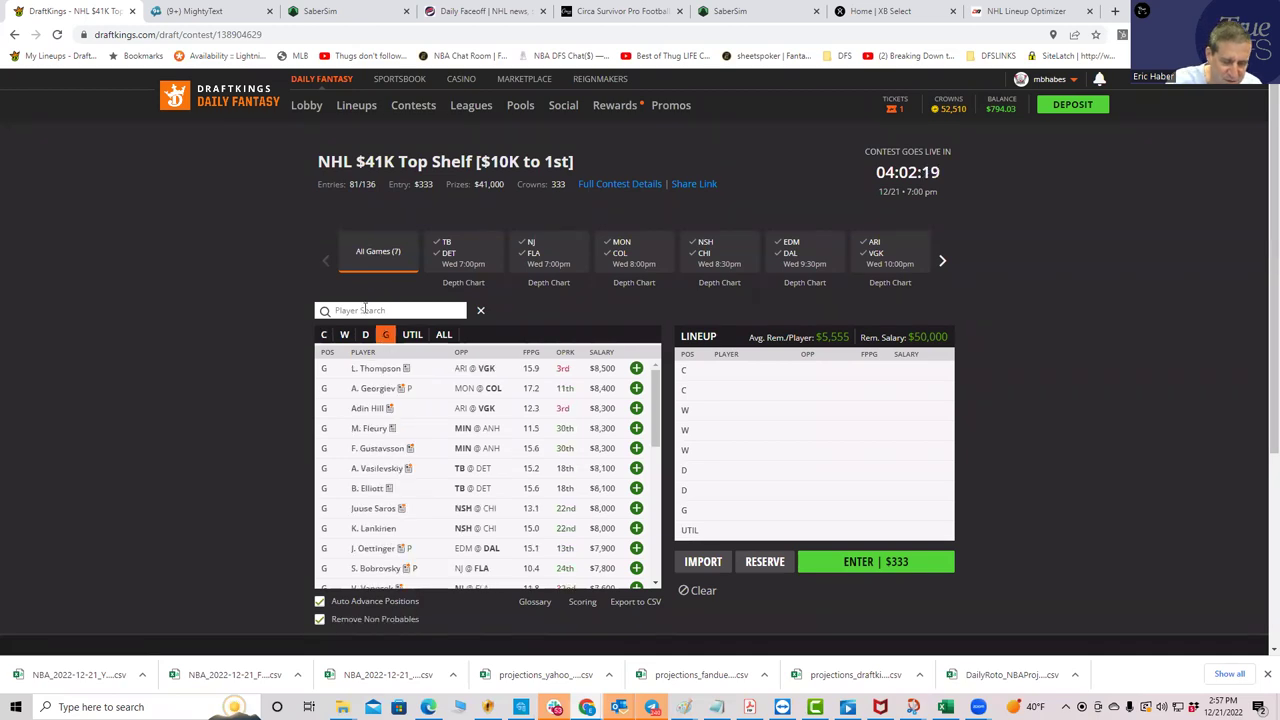
{"action": "type", "text": "black"}
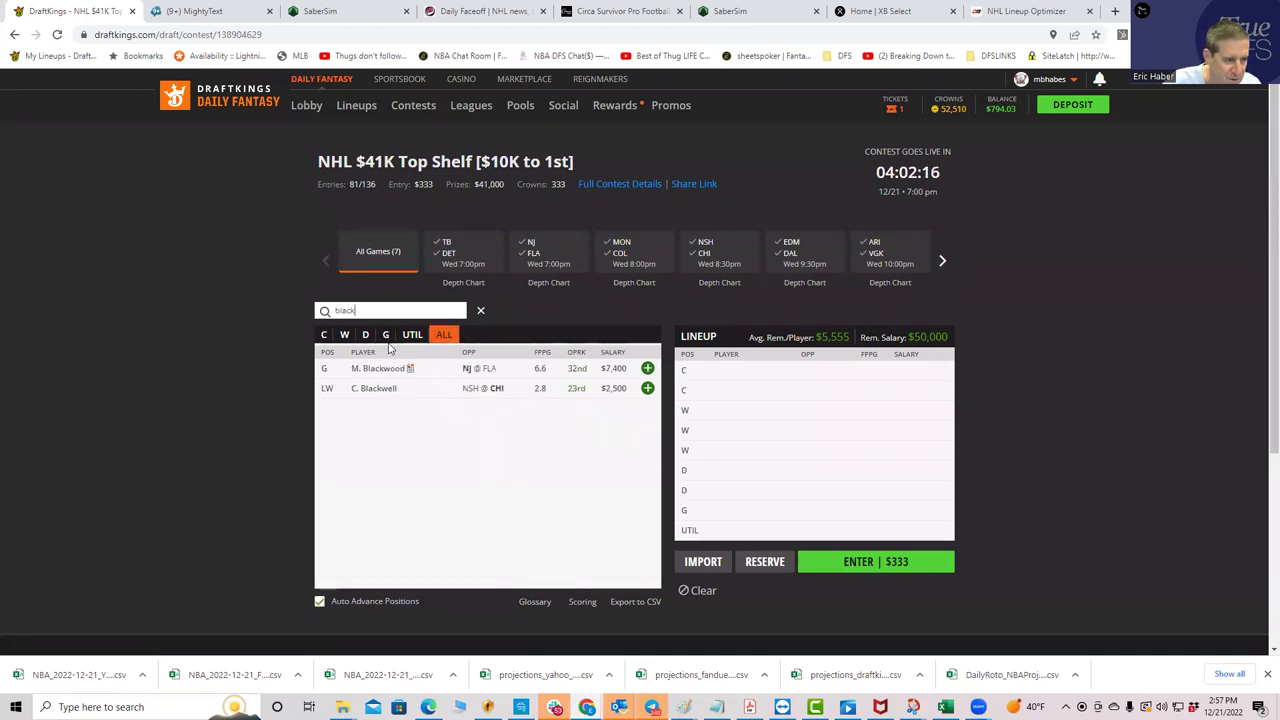
{"action": "left_click", "coordinate": [386, 338]}
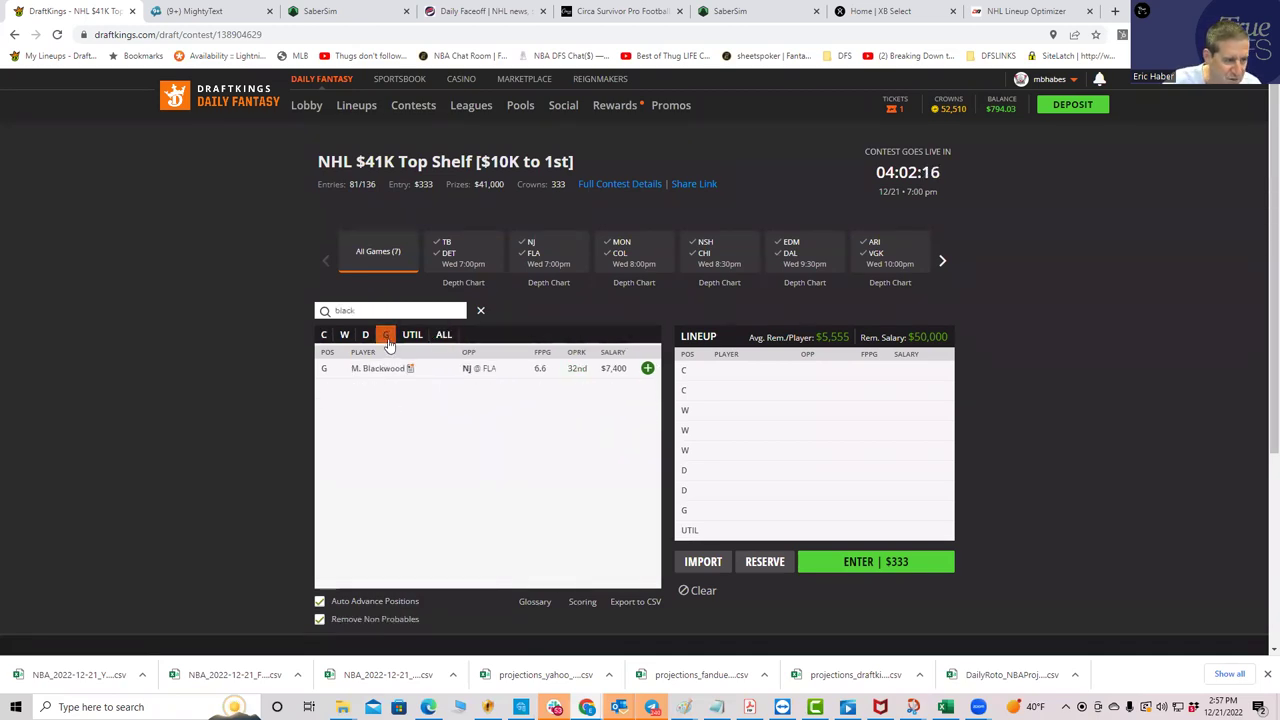
{"action": "left_click", "coordinate": [648, 369]}
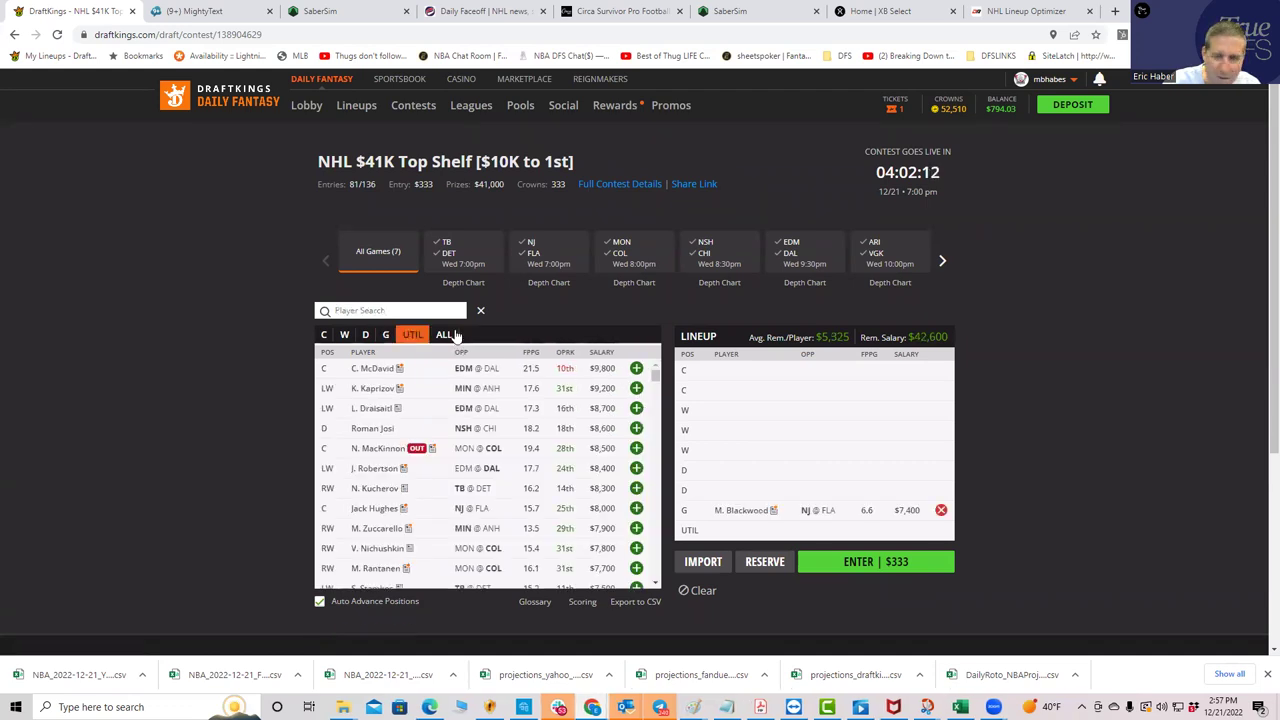
- Filter to the ARI at VGK game and add a $5,200 VGK winger and $6,500 VGK defenseman
{"action": "left_click", "coordinate": [882, 256]}
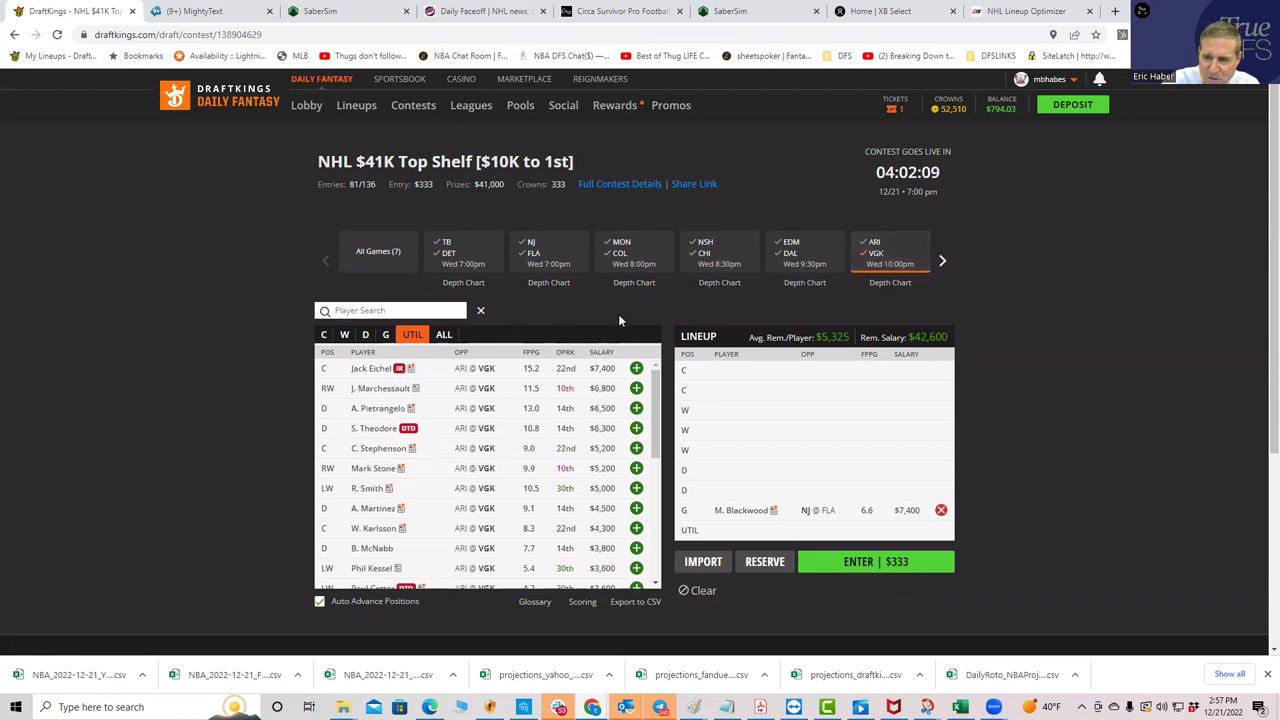
{"action": "left_click", "coordinate": [344, 336]}
{"action": "left_click", "coordinate": [647, 389]}
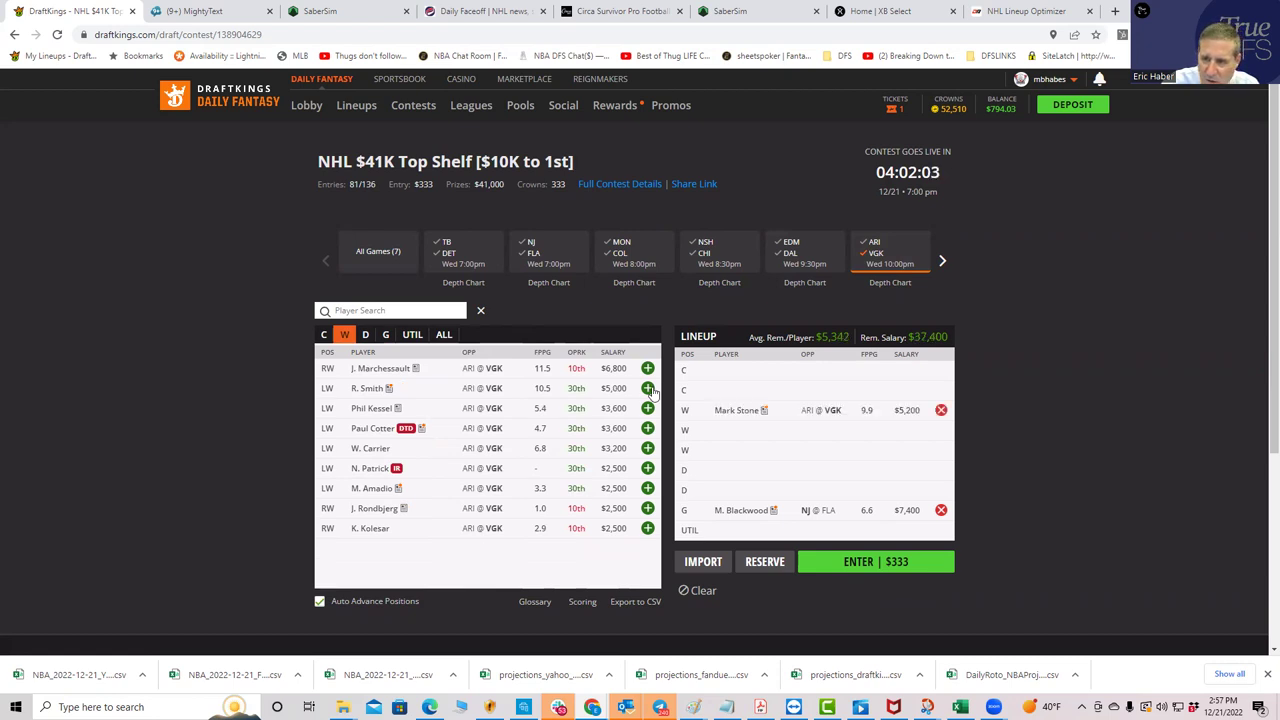
{"action": "left_click", "coordinate": [365, 335]}
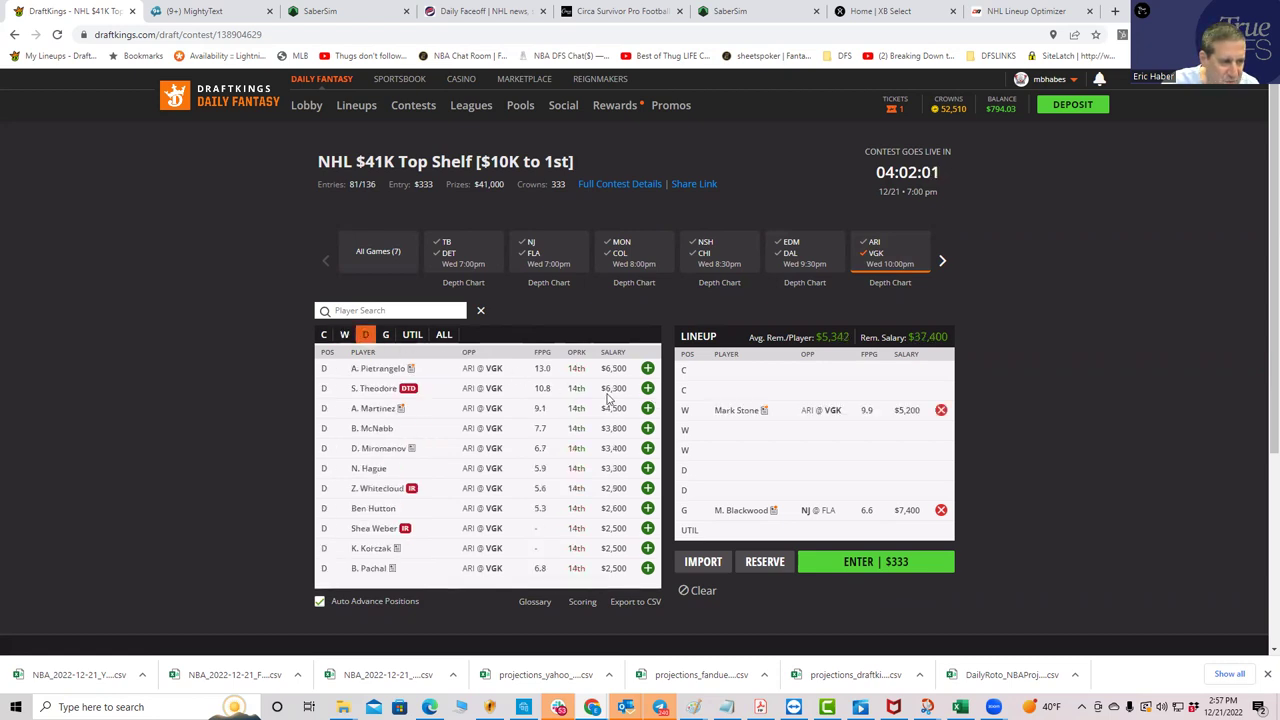
{"action": "left_click", "coordinate": [648, 369]}
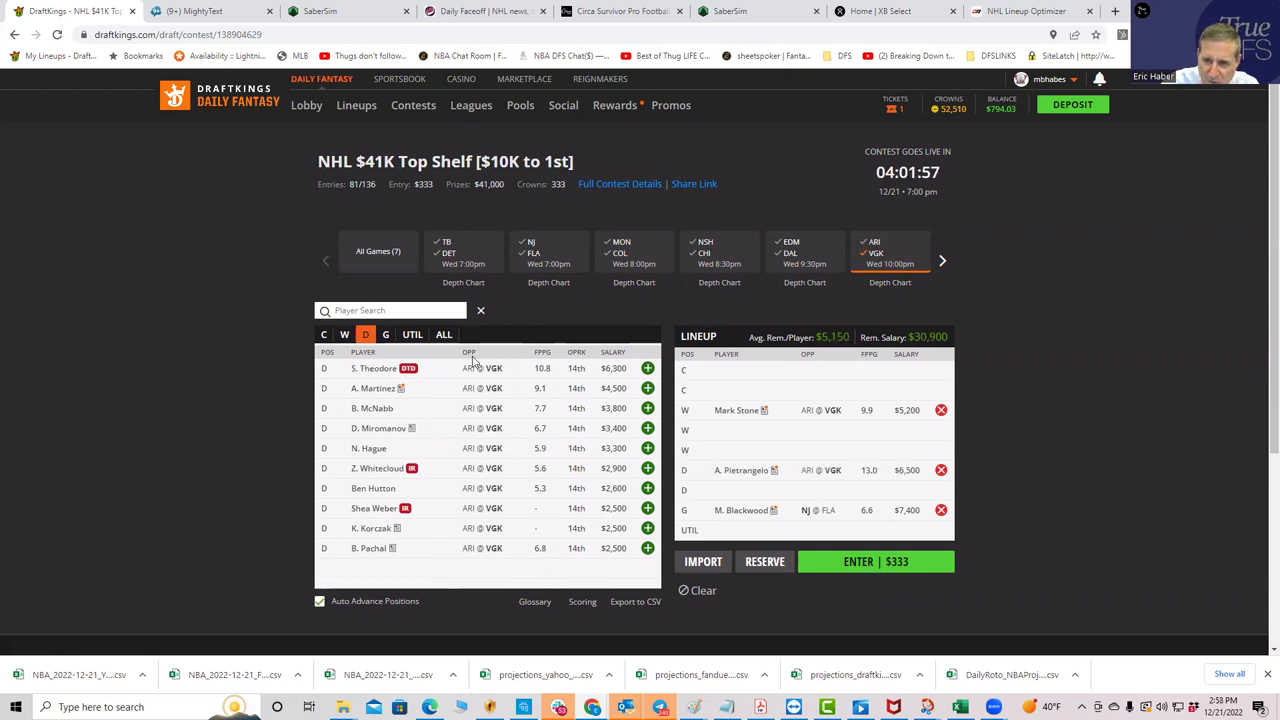
- Add VGK wingers R. Smith and J. Marchessault, leaving $19,100 salary
{"action": "left_click", "coordinate": [344, 335]}
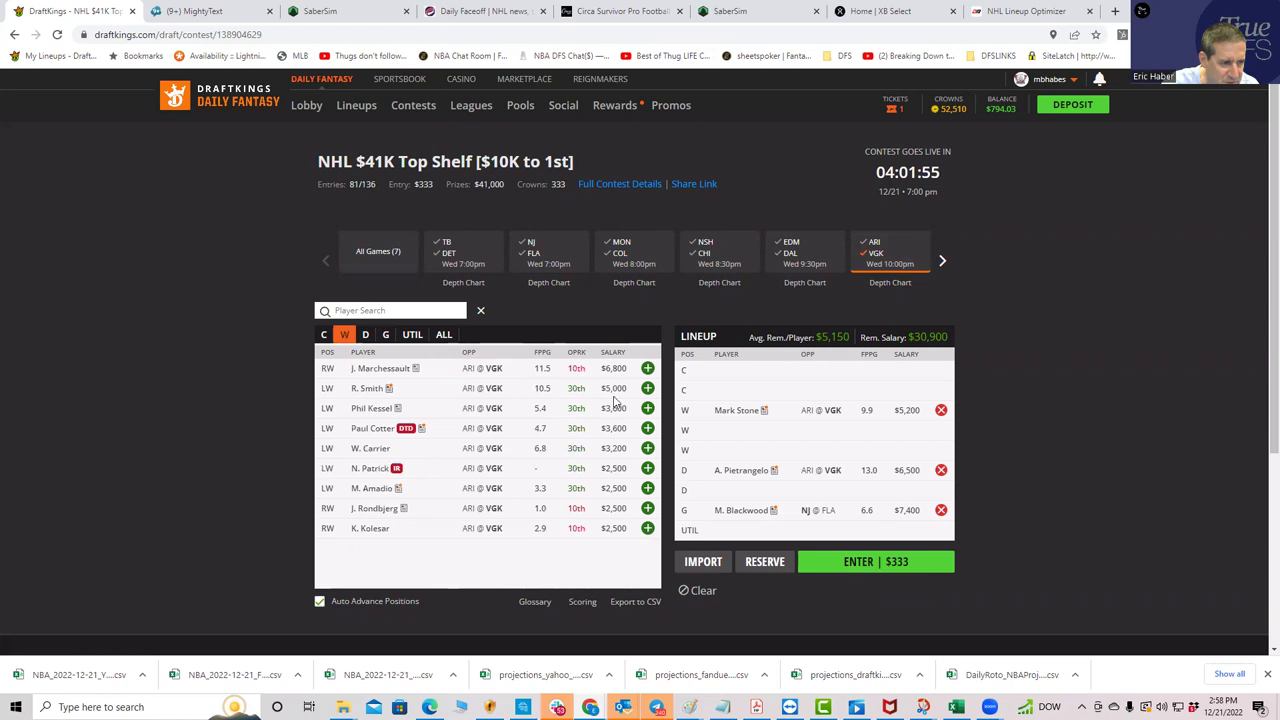
{"action": "left_click", "coordinate": [648, 388]}
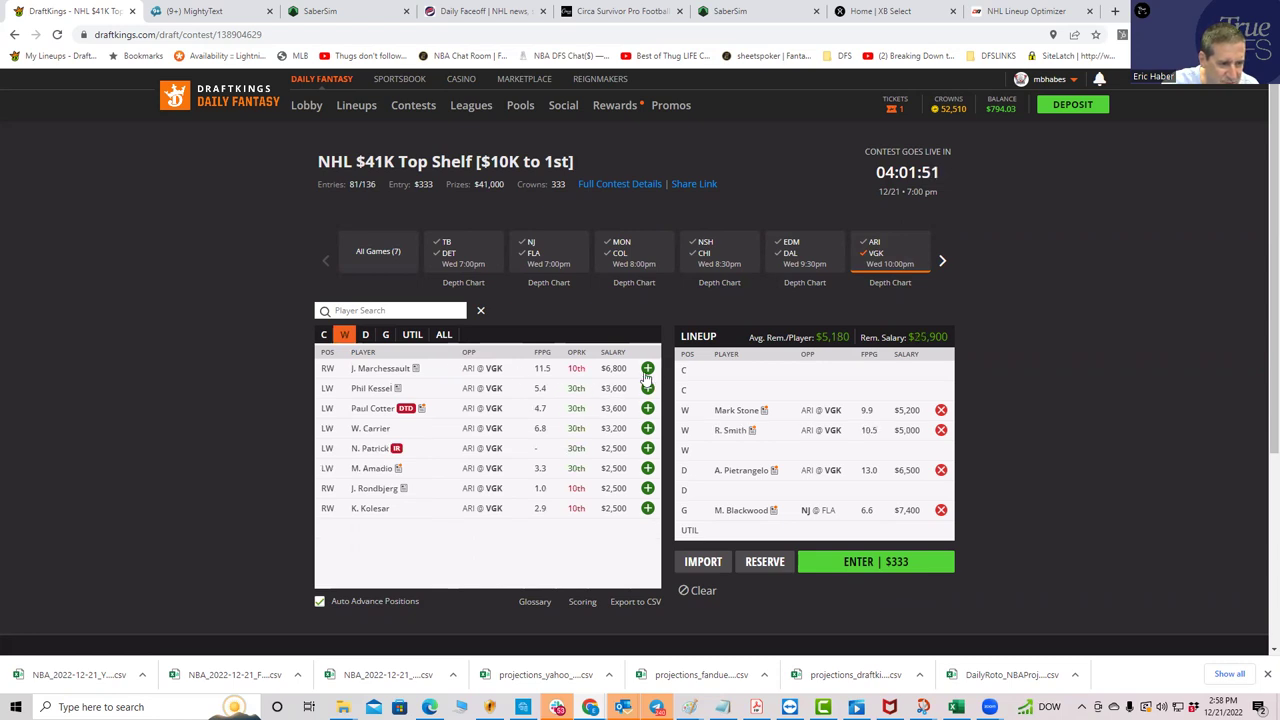
{"action": "left_click", "coordinate": [647, 370]}
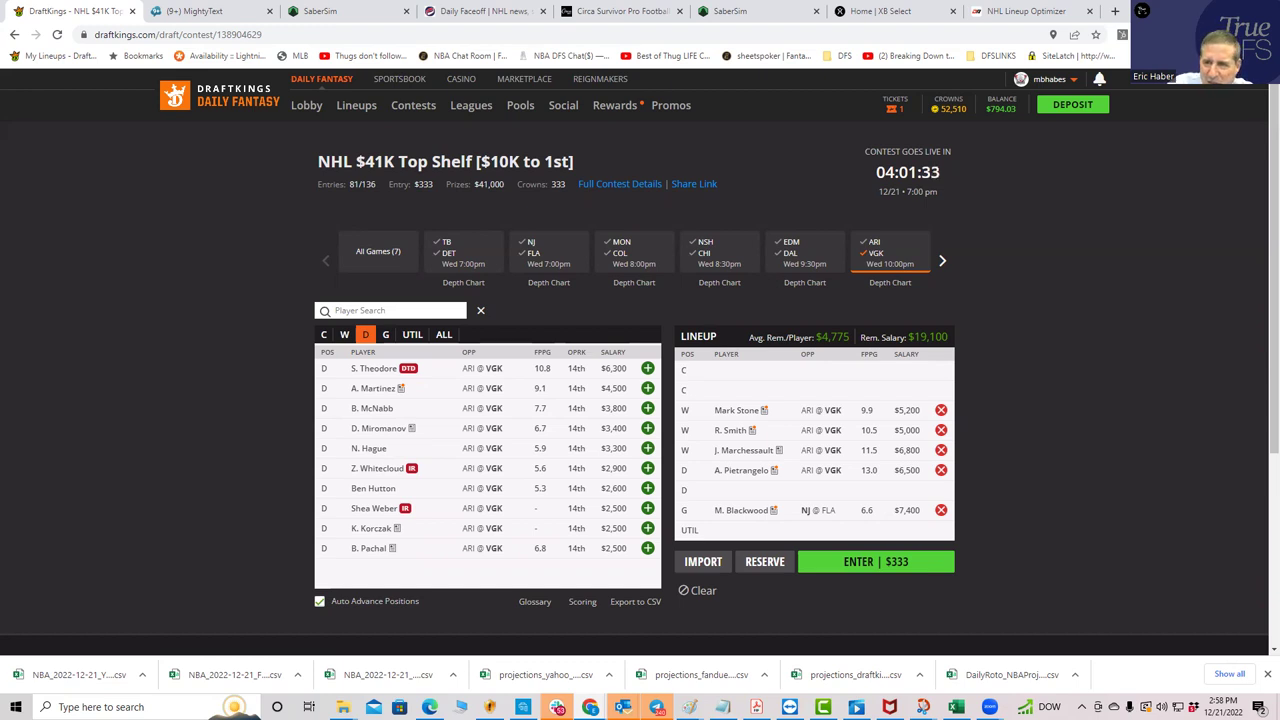
- Maximize the Excel workbook and sort the TrueDFS table by Pos A to Z, centres first
{"action": "key", "text": "alt+Tab"}
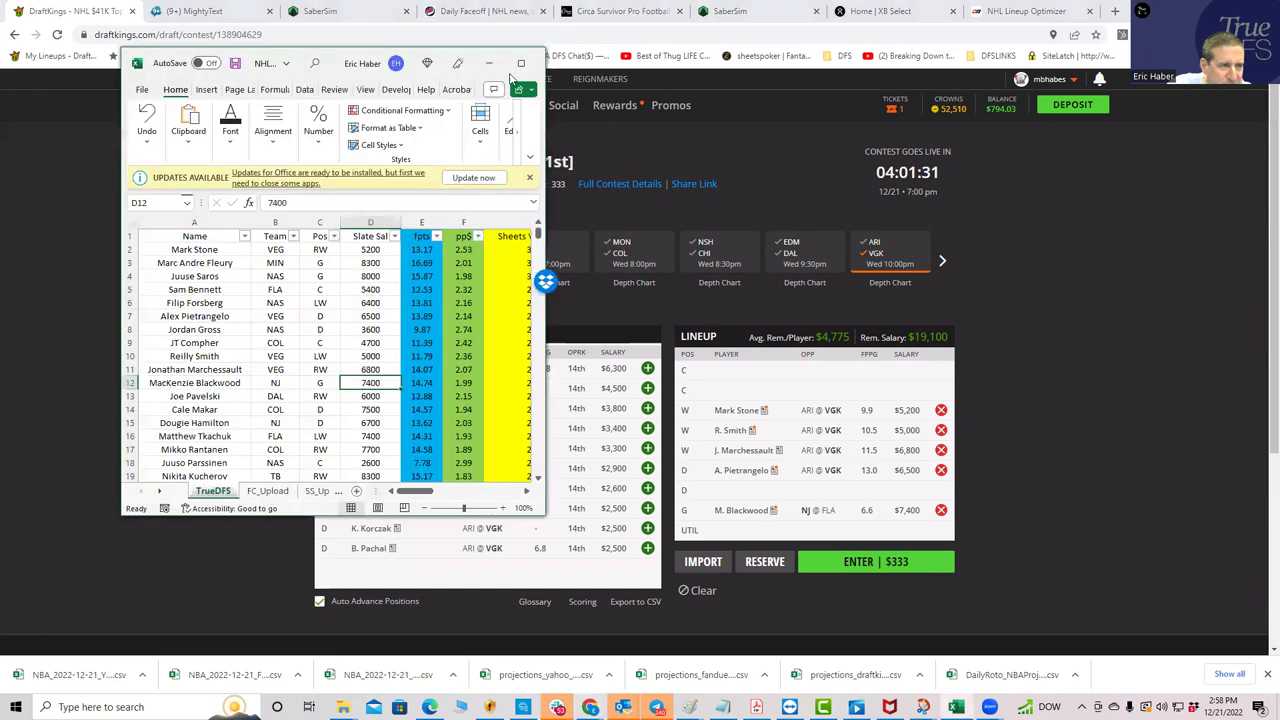
{"action": "key", "text": "super+Up"}
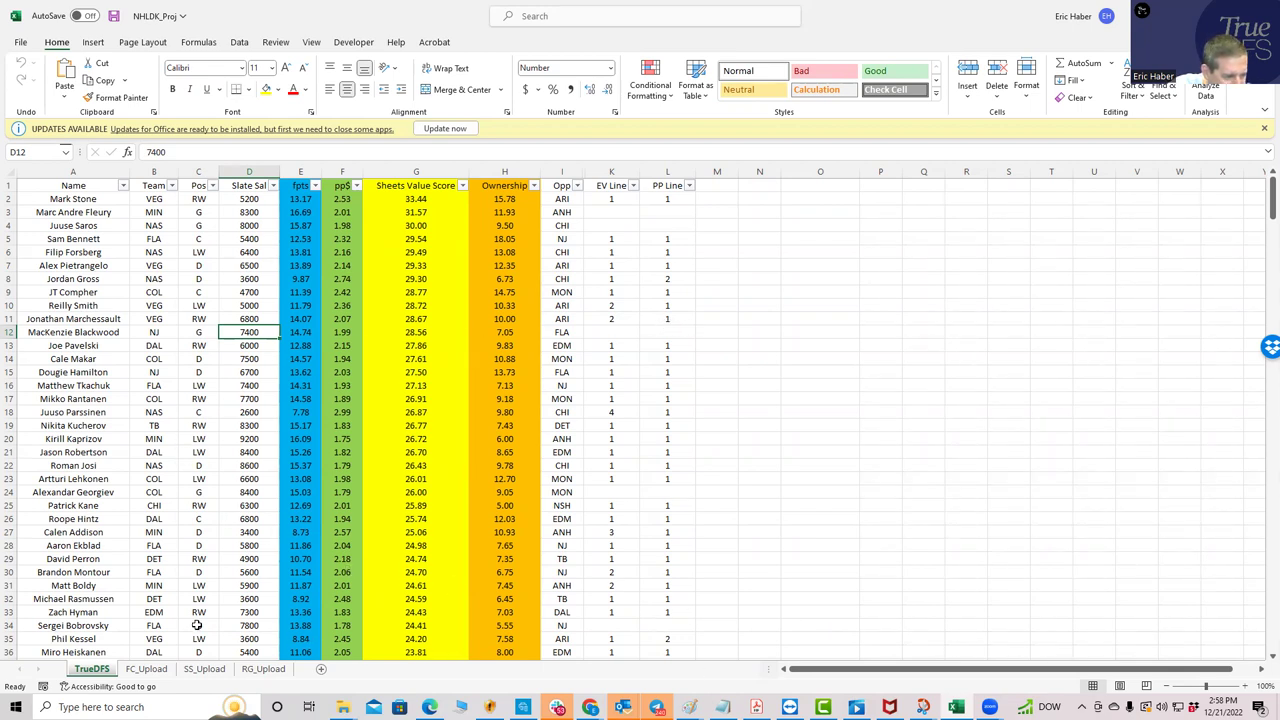
{"action": "left_click", "coordinate": [253, 638]}
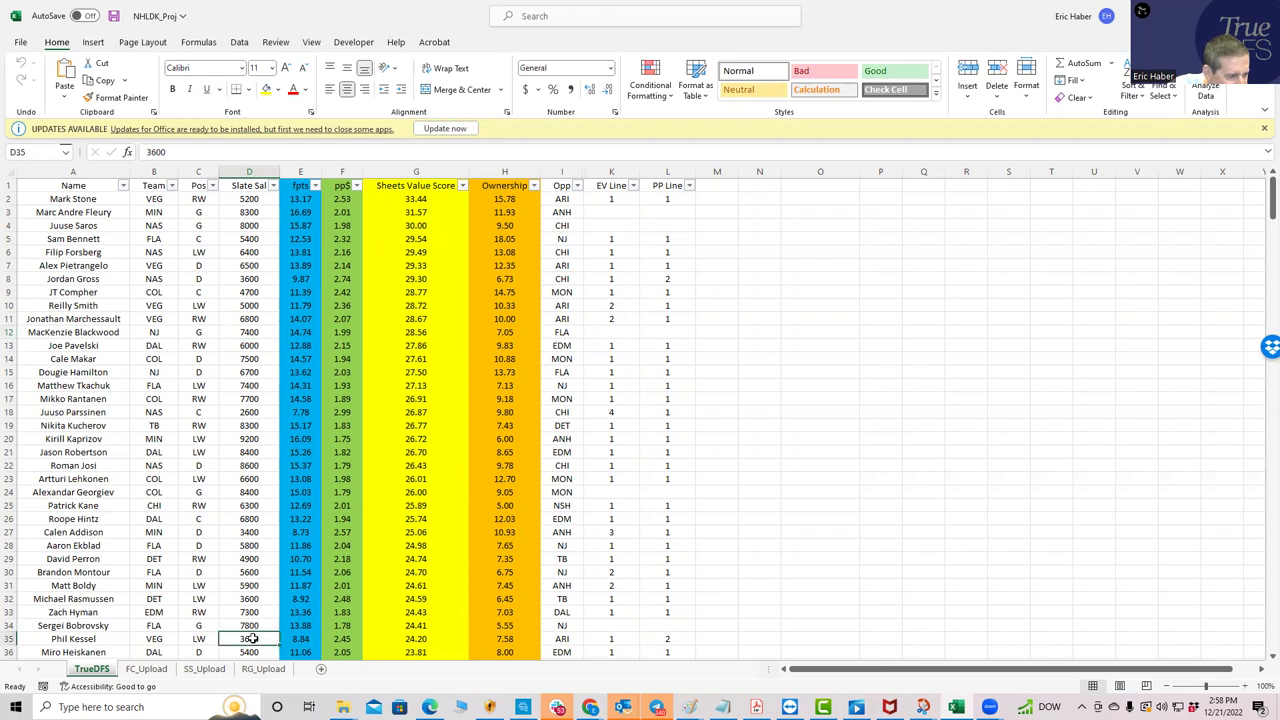
{"action": "left_click", "coordinate": [213, 186]}
{"action": "left_click", "coordinate": [100, 201]}
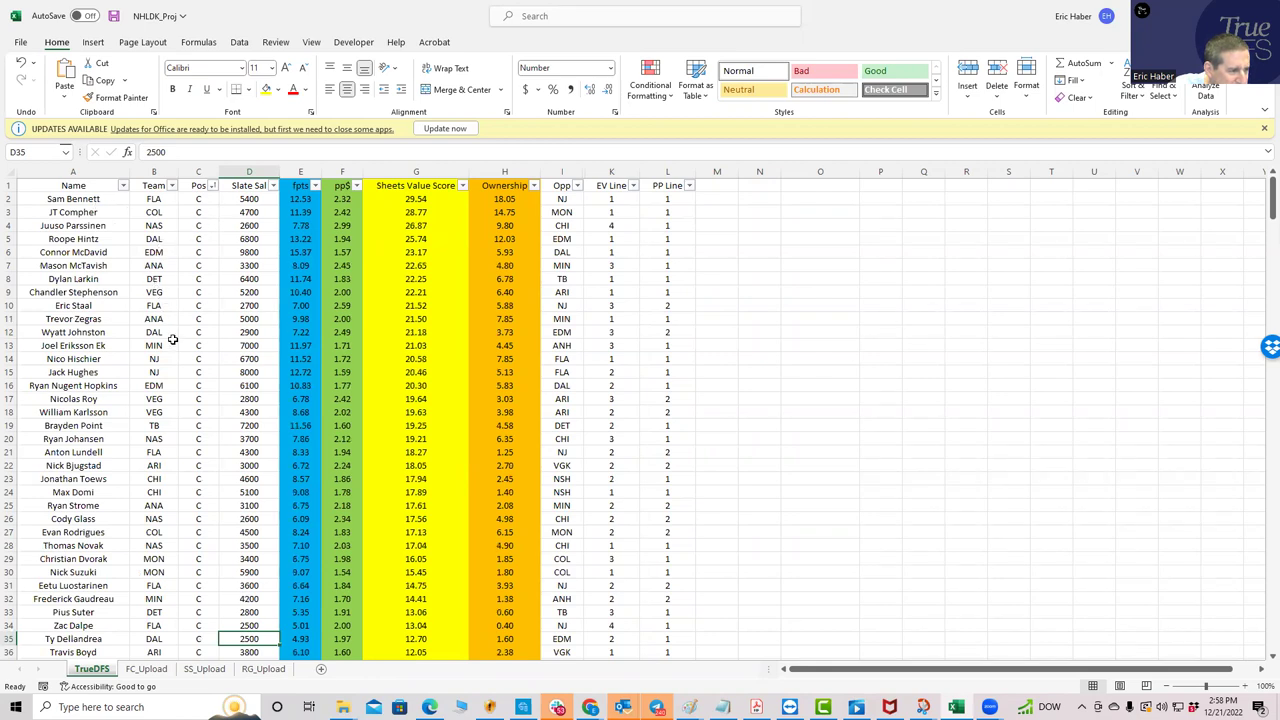
- Review VEG centres such as Nicolas Roy and William Karlsson ($4,300), then return to DraftKings
{"action": "left_click", "coordinate": [152, 401]}
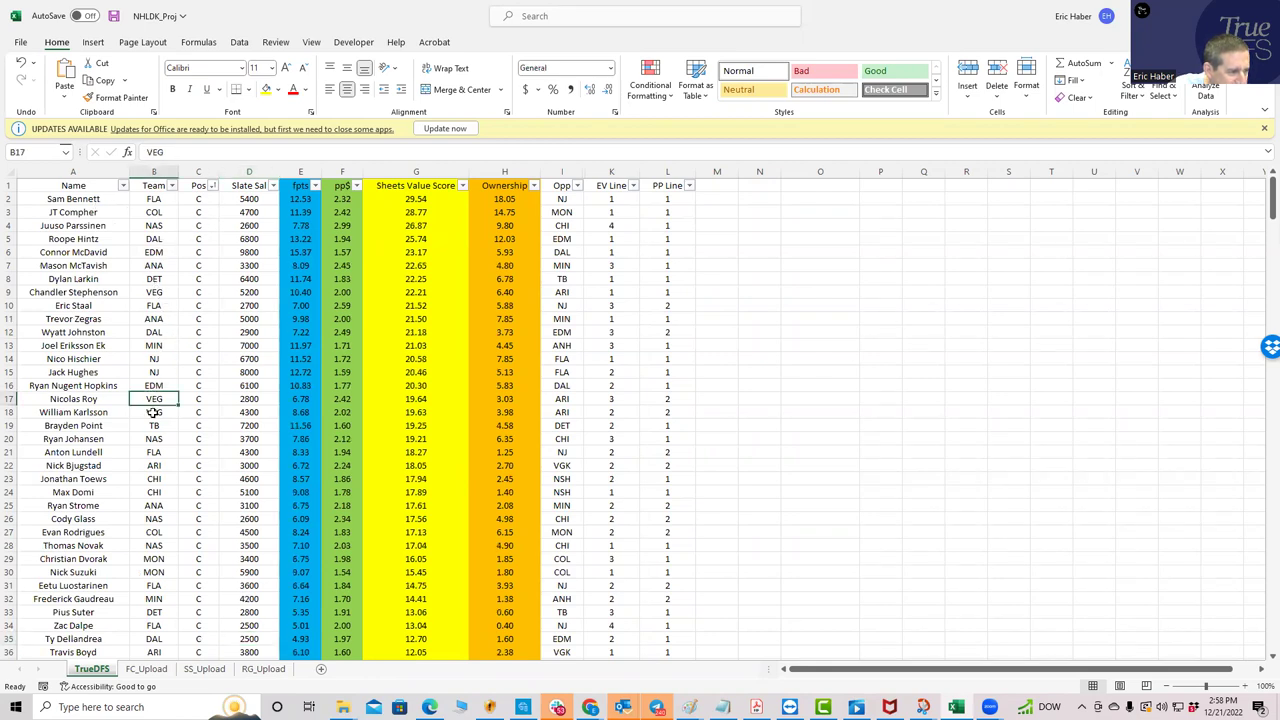
{"action": "left_click", "coordinate": [241, 414]}
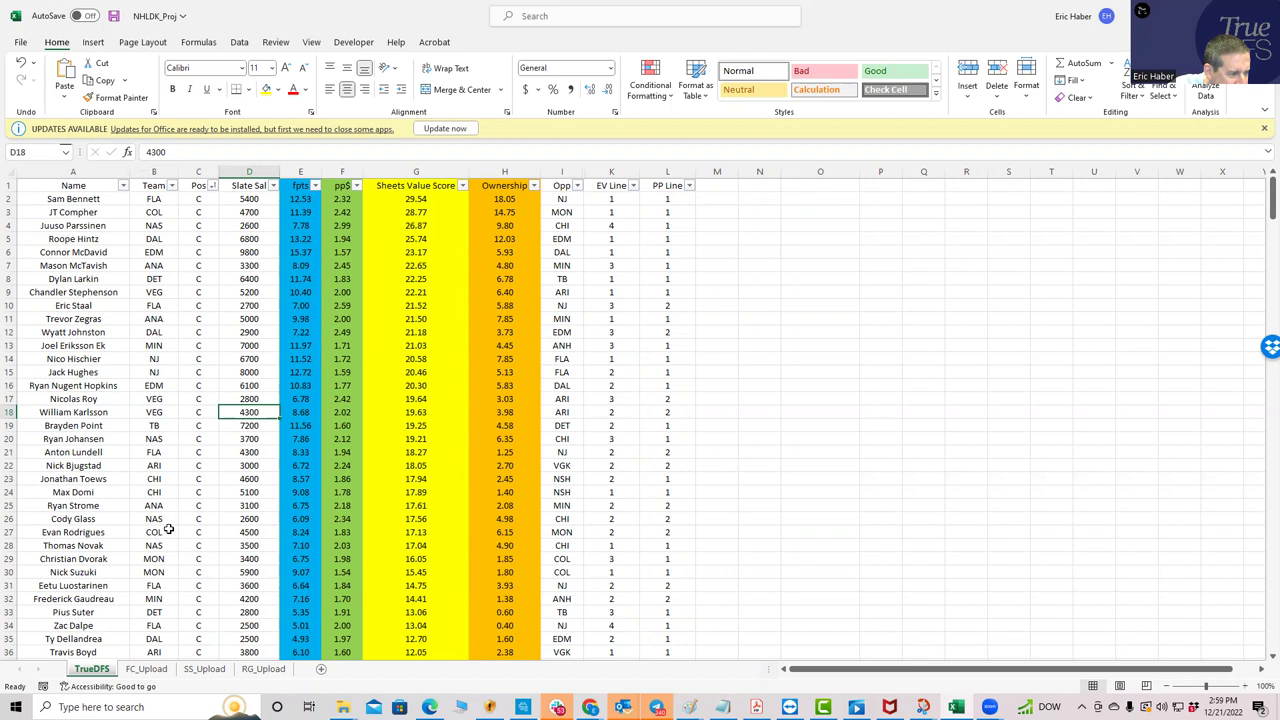
{"action": "left_click_drag", "start_coordinate": [1262, 200], "coordinate": [1261, 232]}
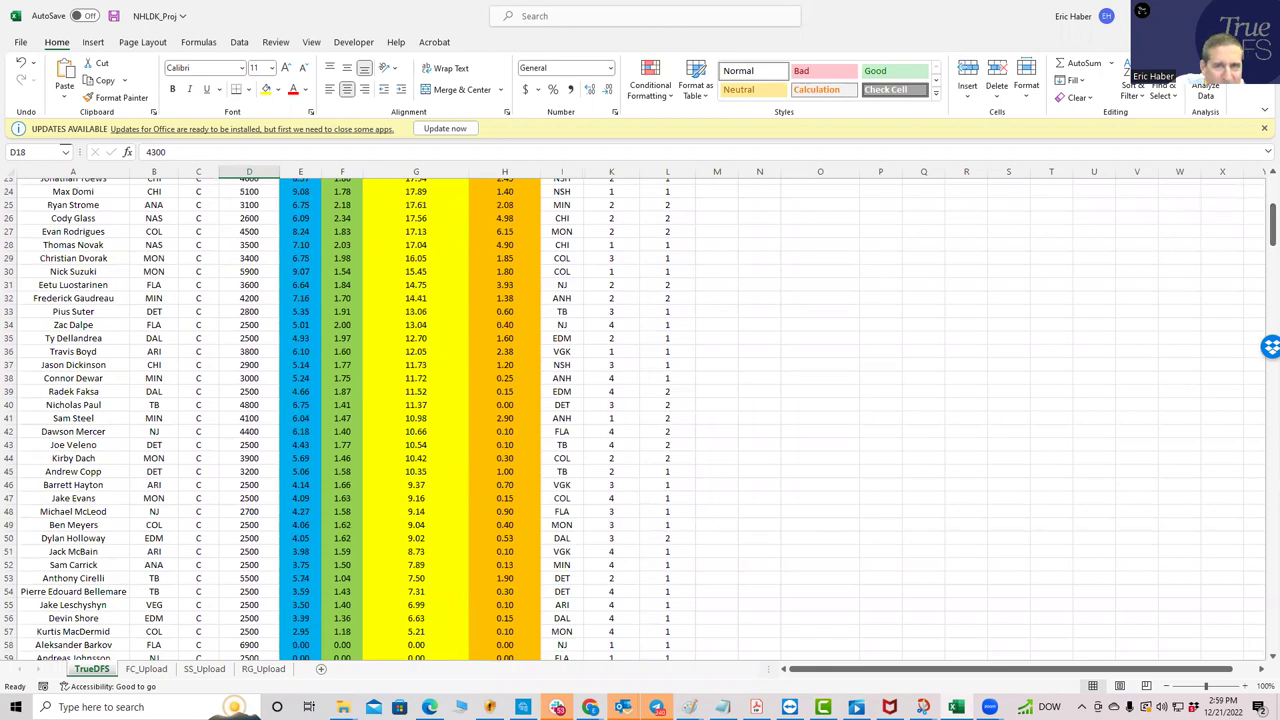
{"action": "key", "text": "alt+Tab"}
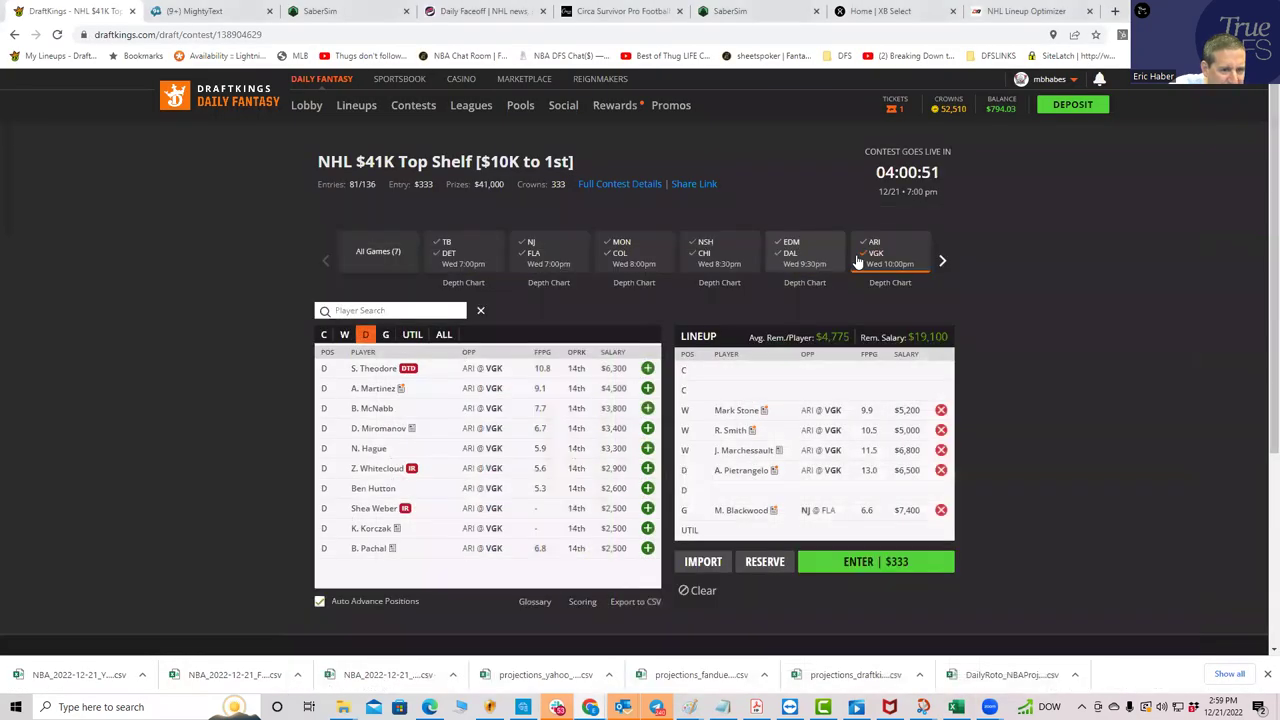
- List the six VGK centres in DraftKings, then bring the Excel projections back up
{"action": "left_click", "coordinate": [323, 335]}
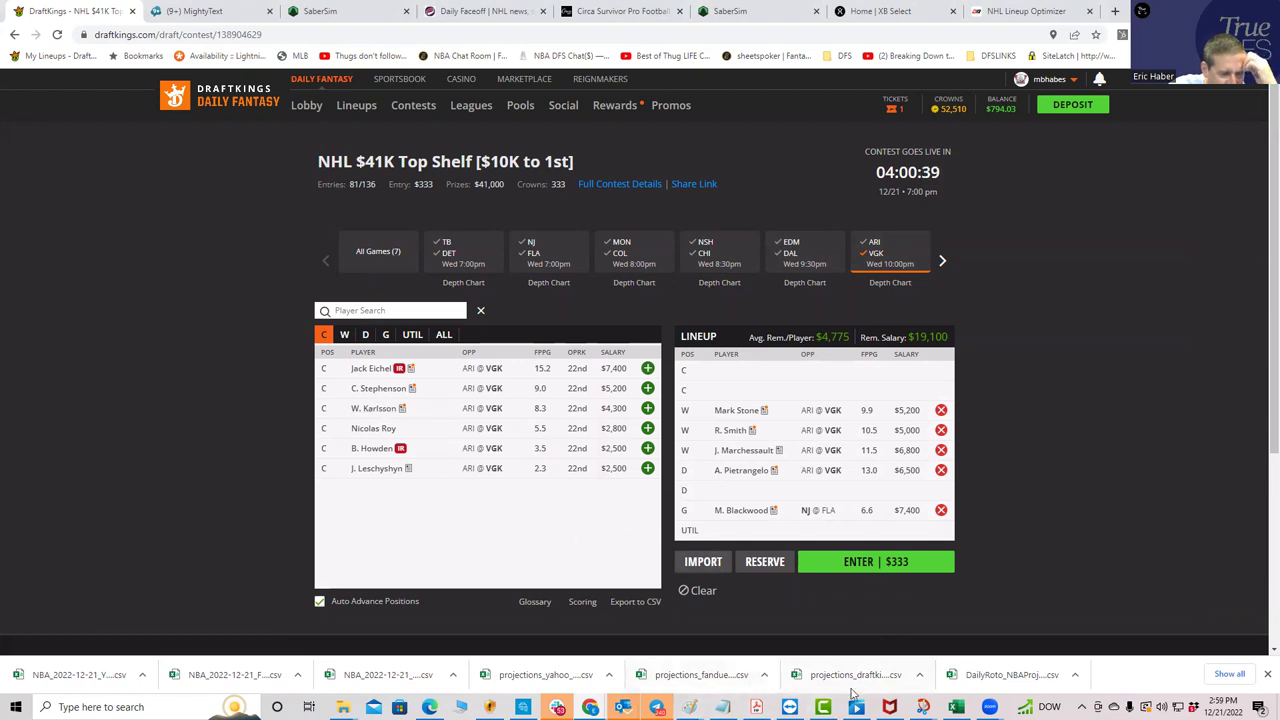
{"action": "left_click", "coordinate": [956, 707]}
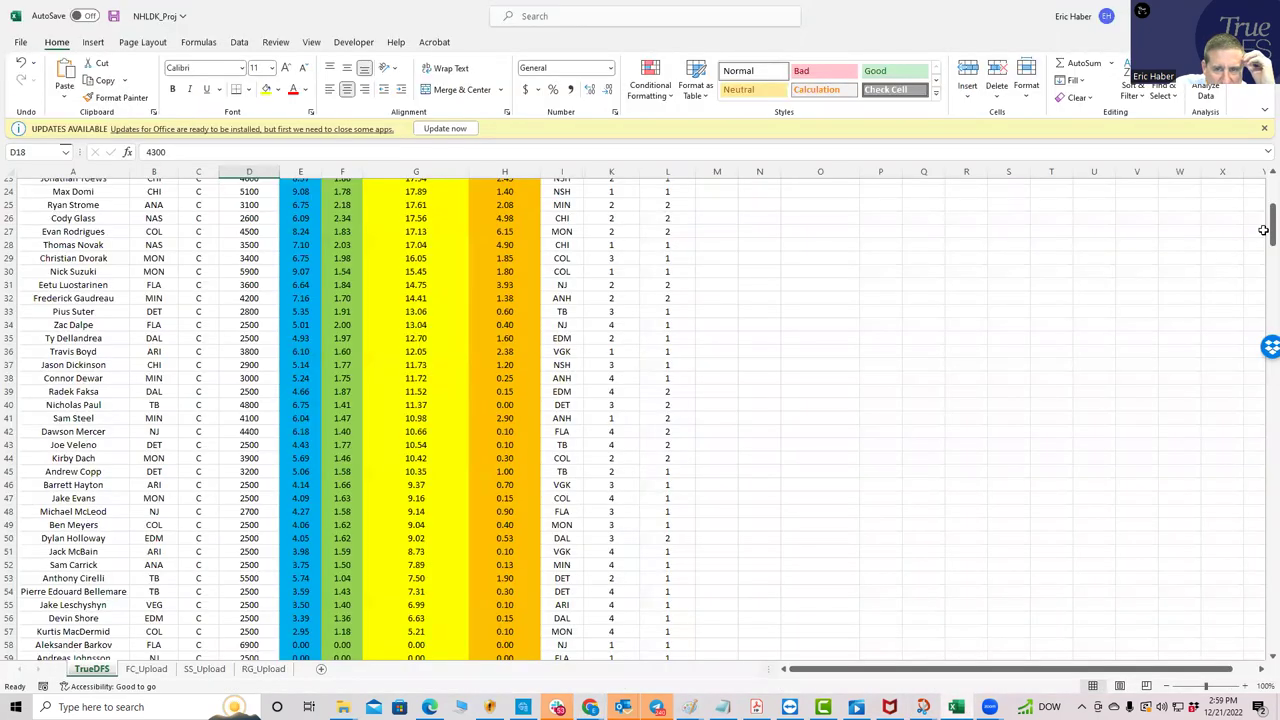
- Sort the table by Team Z to A so VEG leads, and check Chandler Stephenson's EV Line
{"action": "left_click_drag", "start_coordinate": [1263, 230], "coordinate": [1263, 198]}
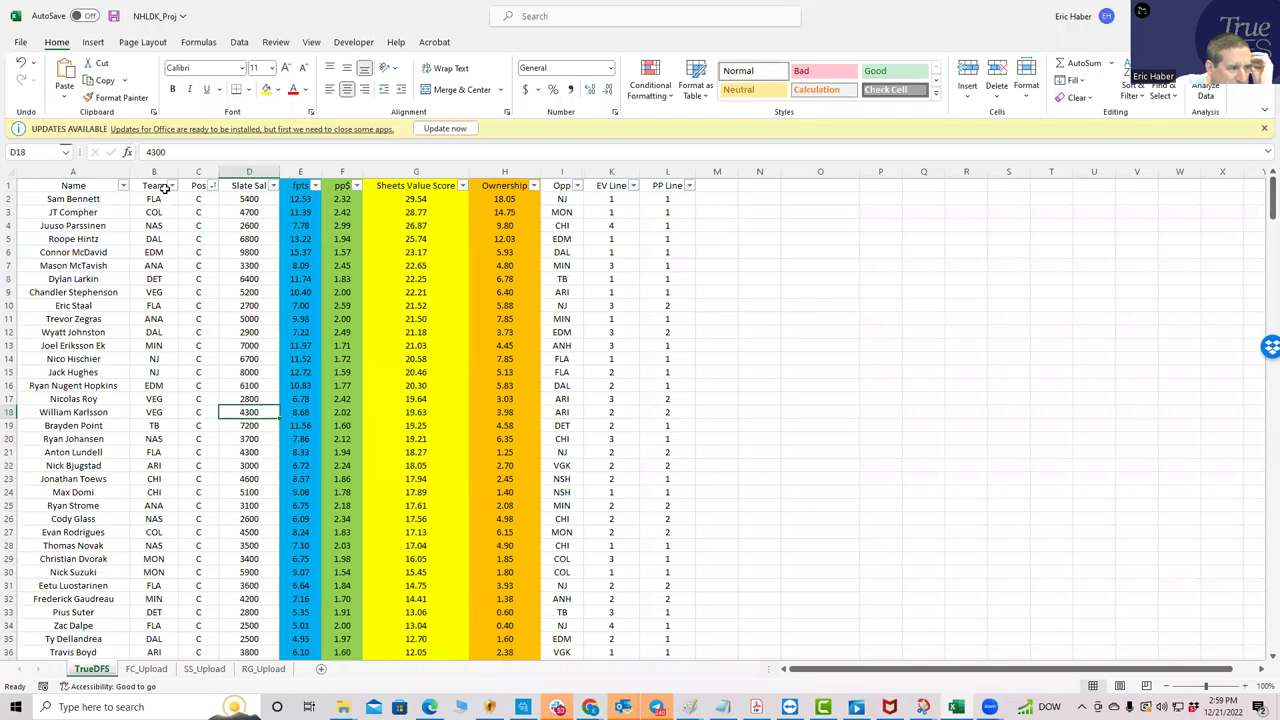
{"action": "left_click", "coordinate": [172, 186]}
{"action": "left_click", "coordinate": [86, 212]}
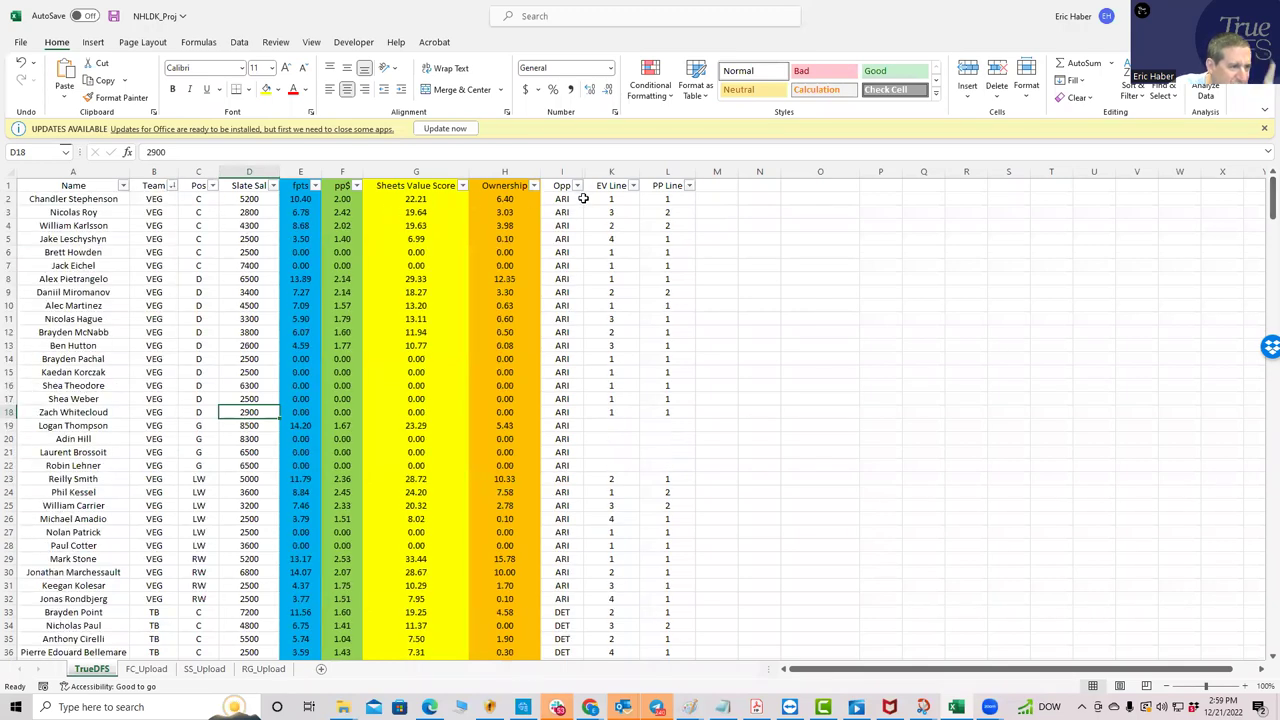
{"action": "left_click", "coordinate": [595, 198]}
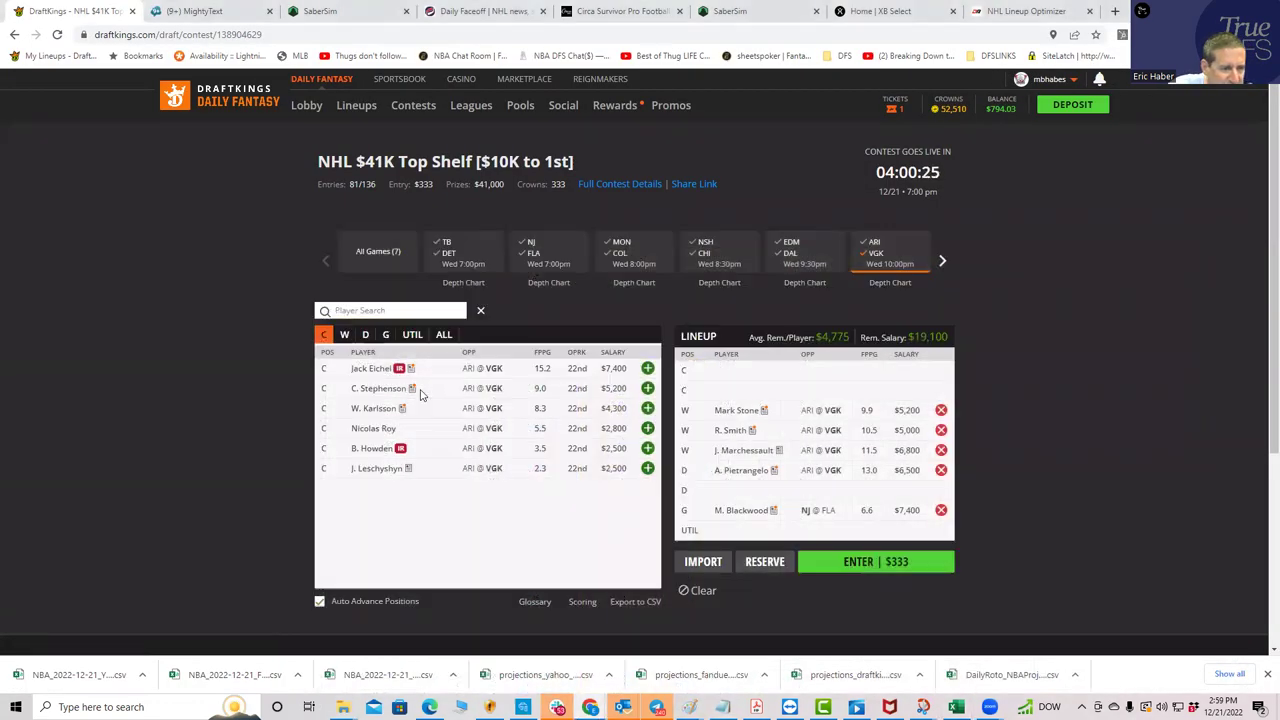
- Add C. Stephenson at centre for $5,200, leaving $13,900 salary
{"action": "left_click", "coordinate": [647, 388]}
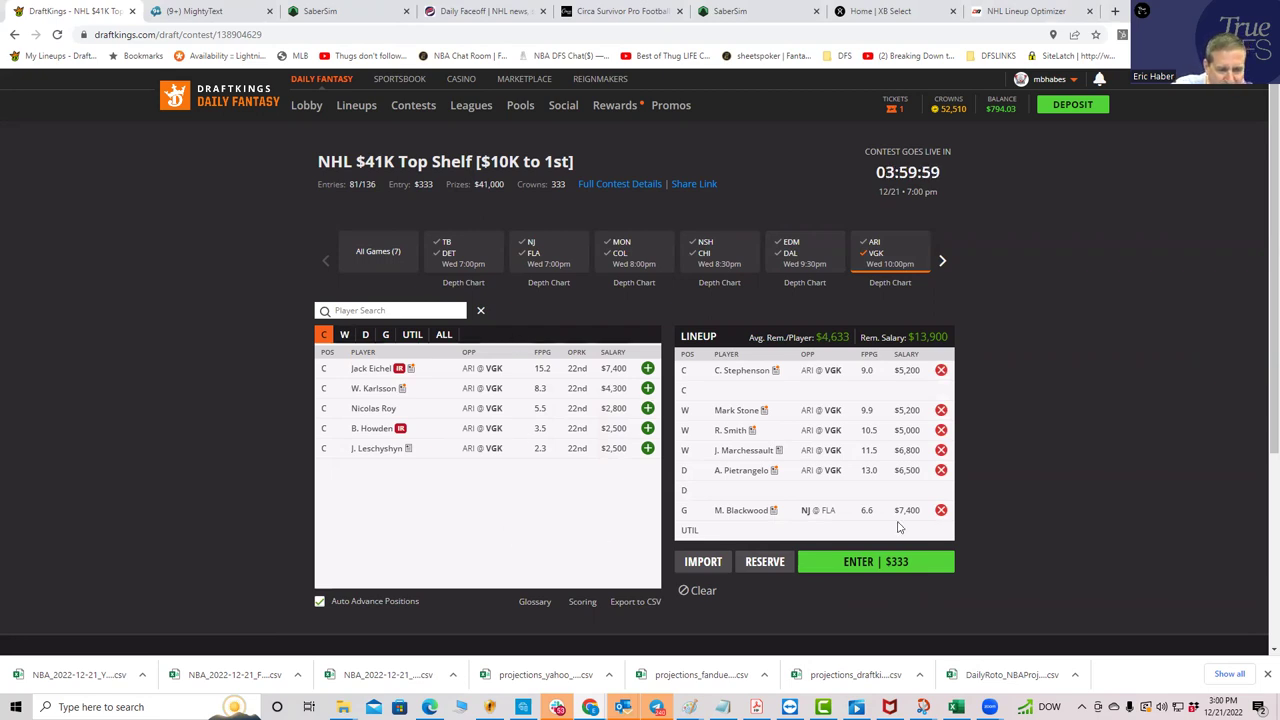
- Remove the five VGK players: Pietrangelo, Marchessault, R. Smith, Mark Stone and Stephenson
{"action": "left_click", "coordinate": [941, 470]}
{"action": "left_click", "coordinate": [941, 450]}
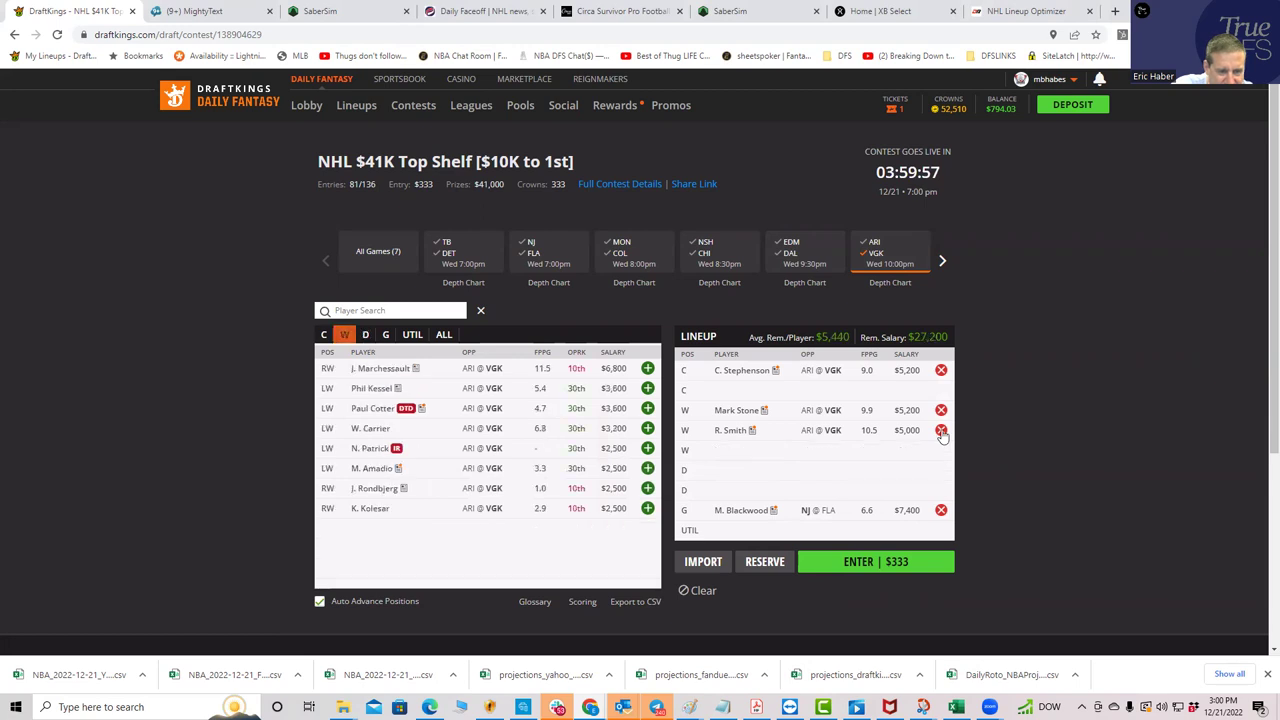
{"action": "left_click", "coordinate": [941, 430]}
{"action": "left_click", "coordinate": [941, 411]}
{"action": "left_click", "coordinate": [941, 370]}
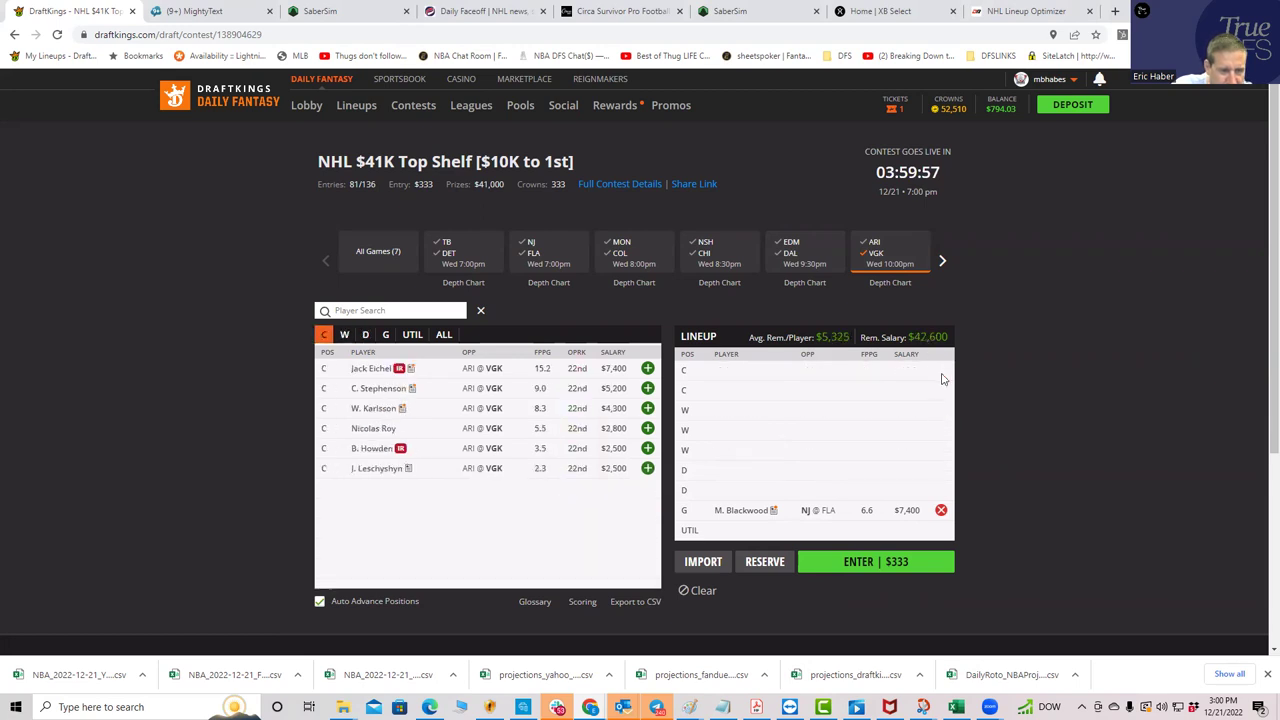
- Filter to NSH @ CHI and add Josi at UTIL, Parssinen at C, Forsberg and Duchene at W
{"action": "left_click", "coordinate": [880, 262]}
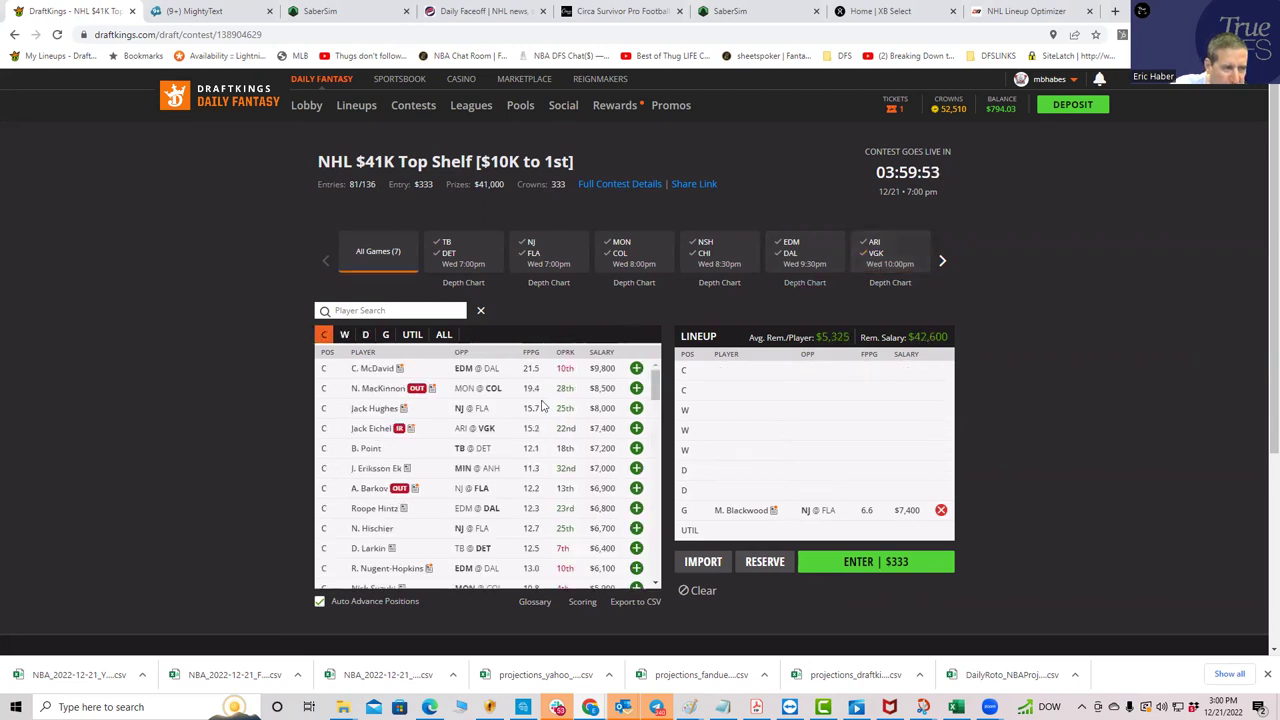
{"action": "left_click", "coordinate": [726, 261]}
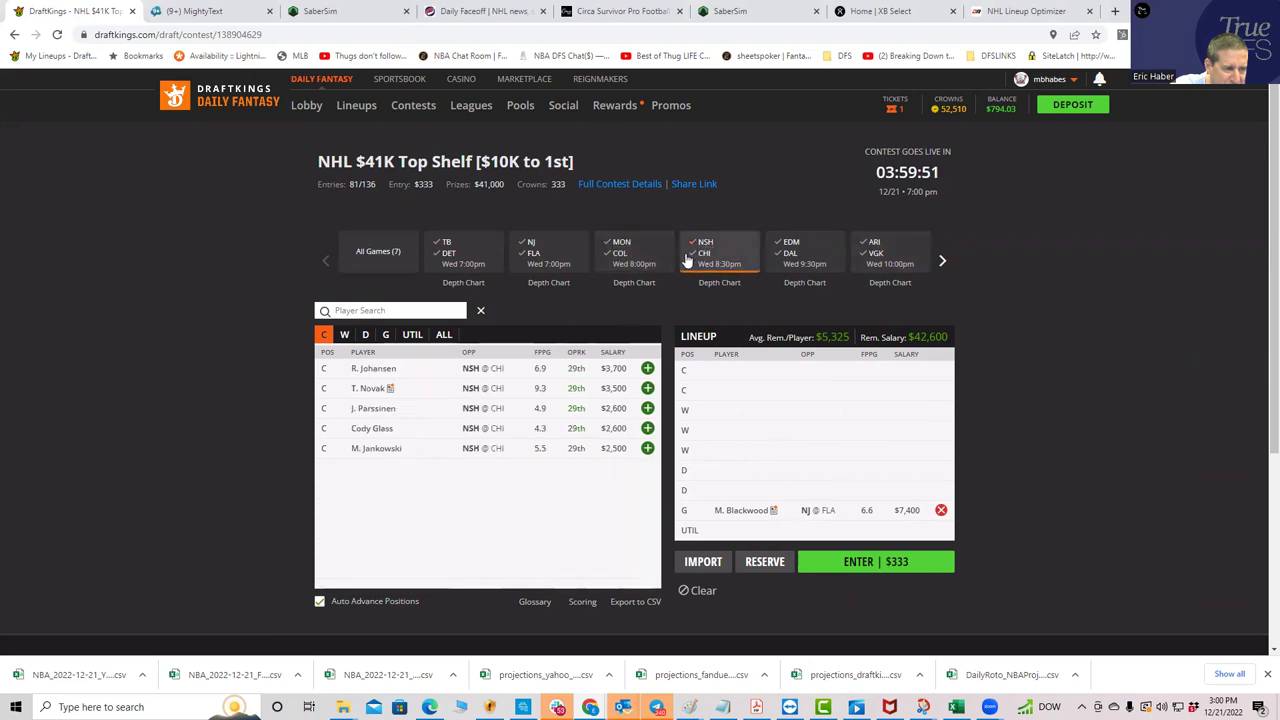
{"action": "left_click", "coordinate": [412, 334]}
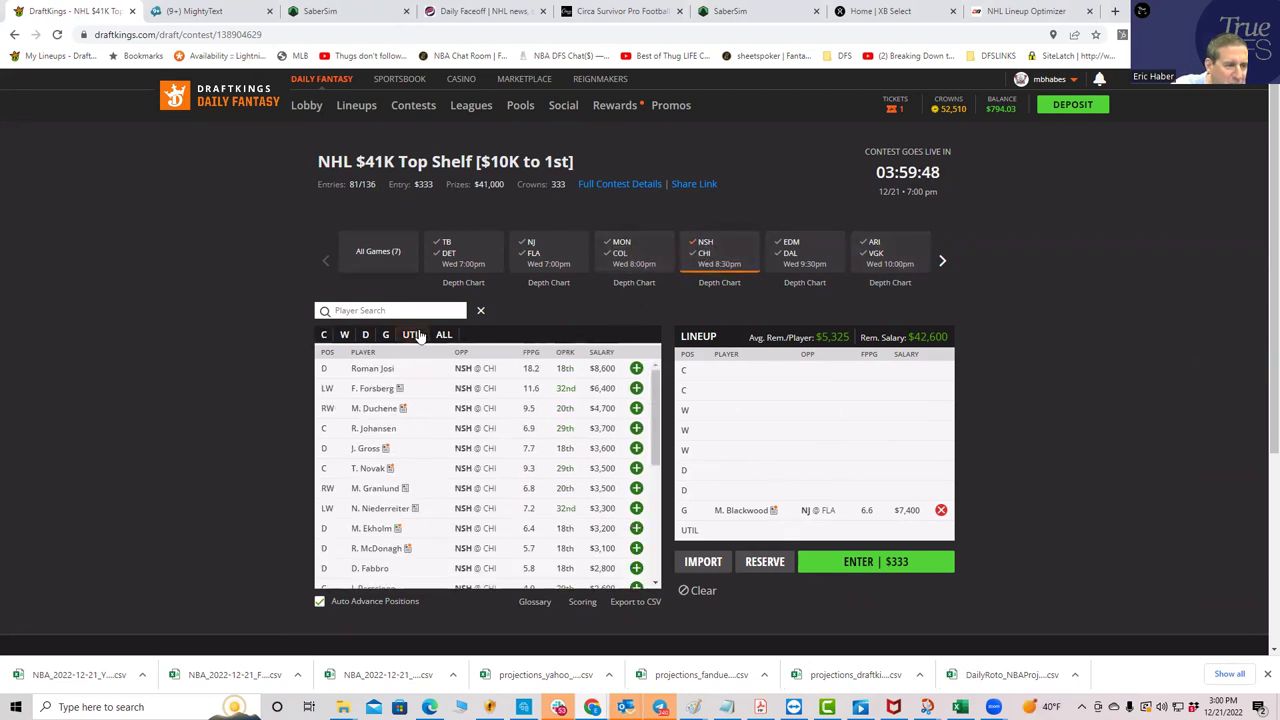
{"action": "left_click", "coordinate": [636, 368]}
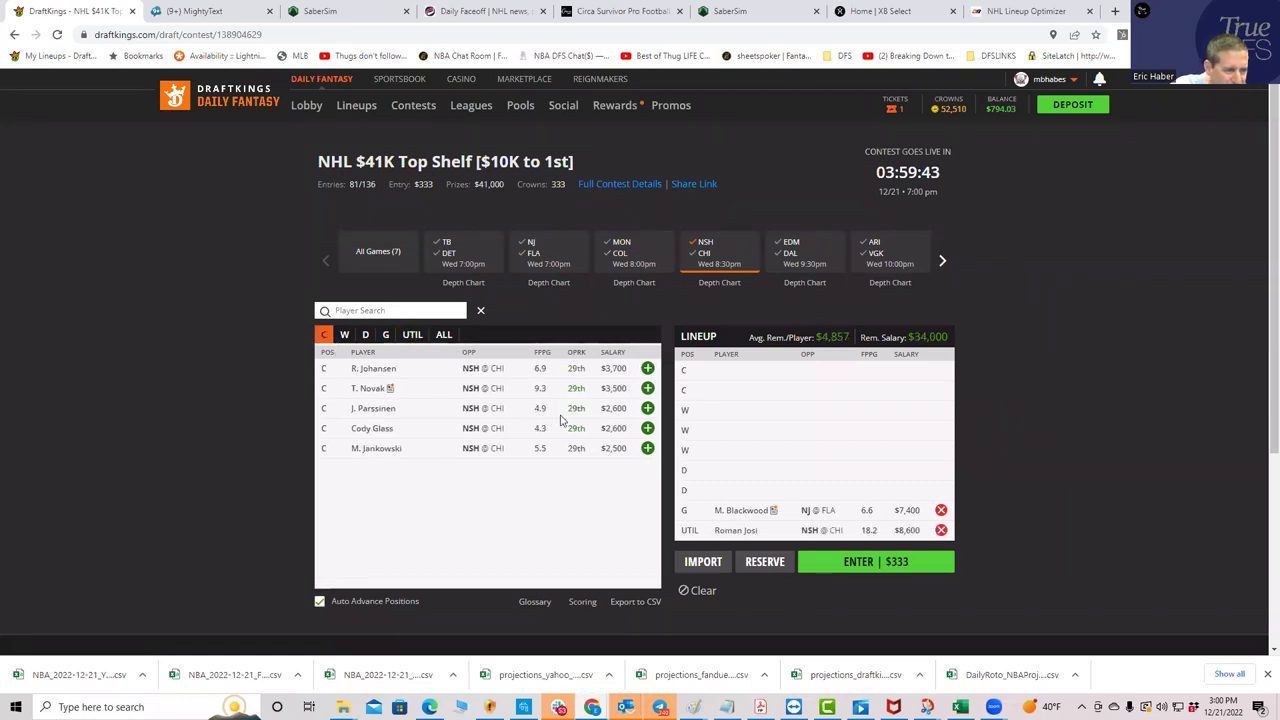
{"action": "left_click", "coordinate": [648, 408]}
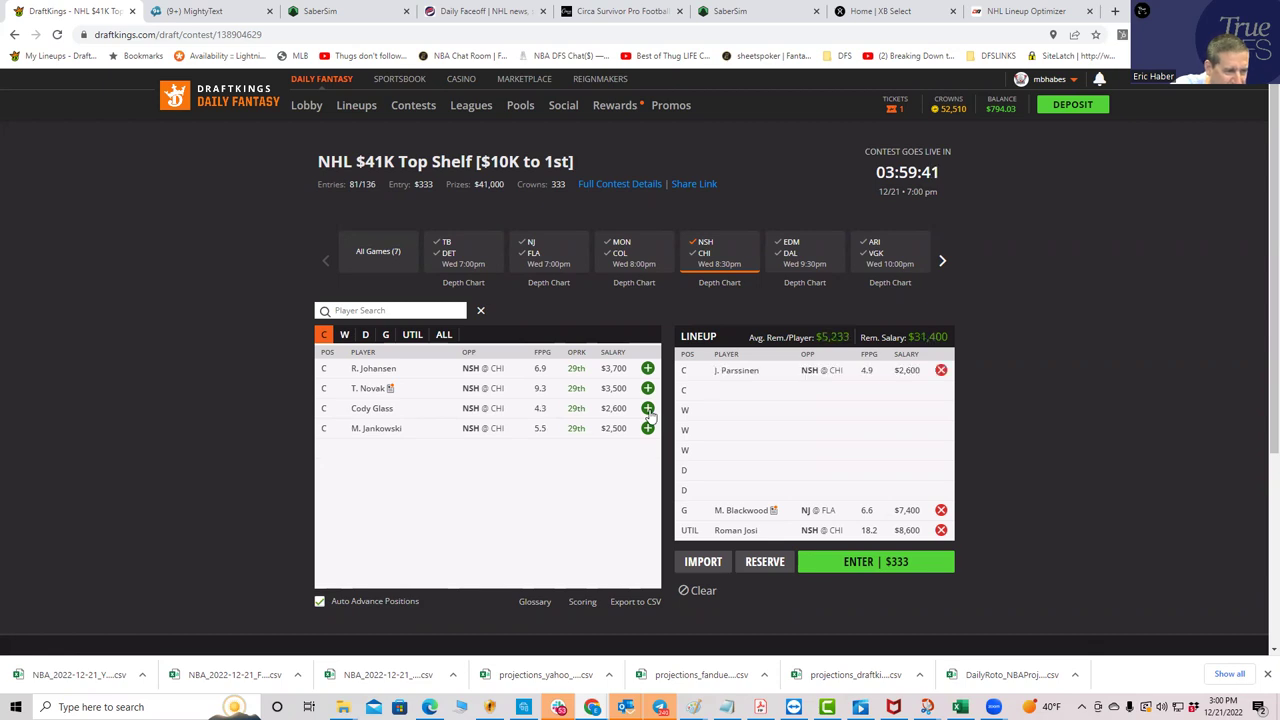
{"action": "left_click", "coordinate": [345, 336]}
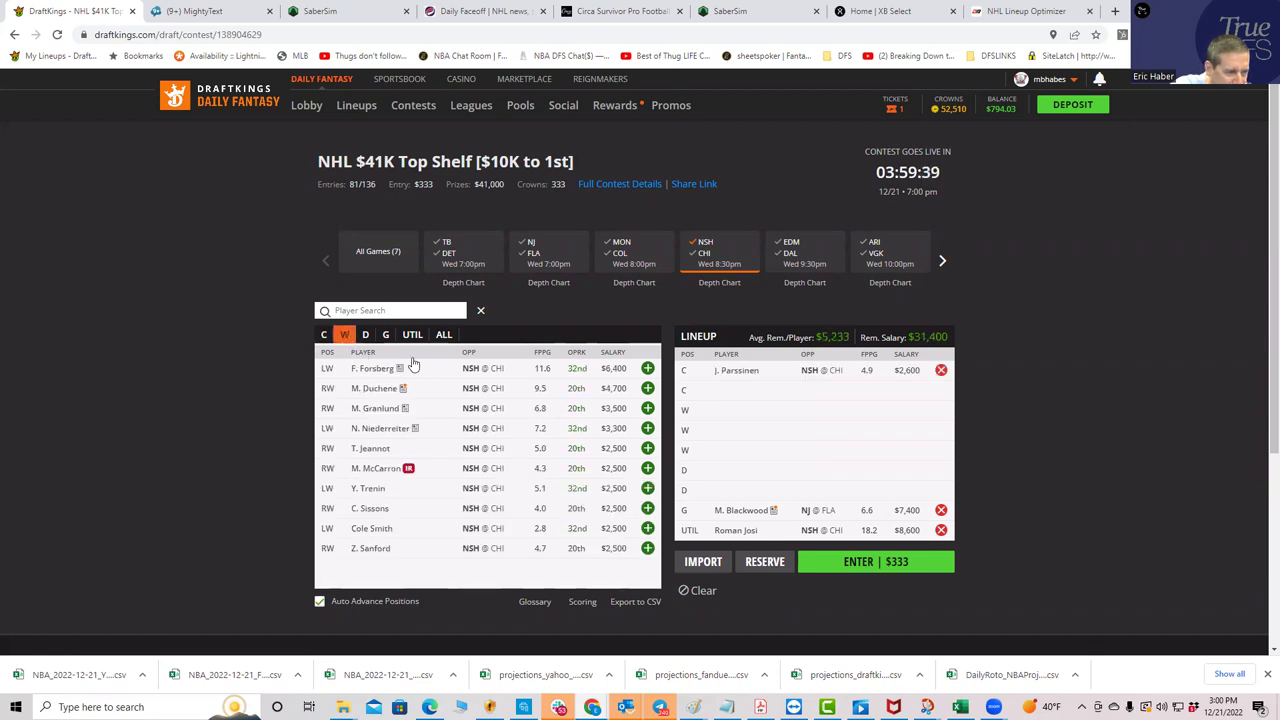
{"action": "left_click", "coordinate": [648, 369]}
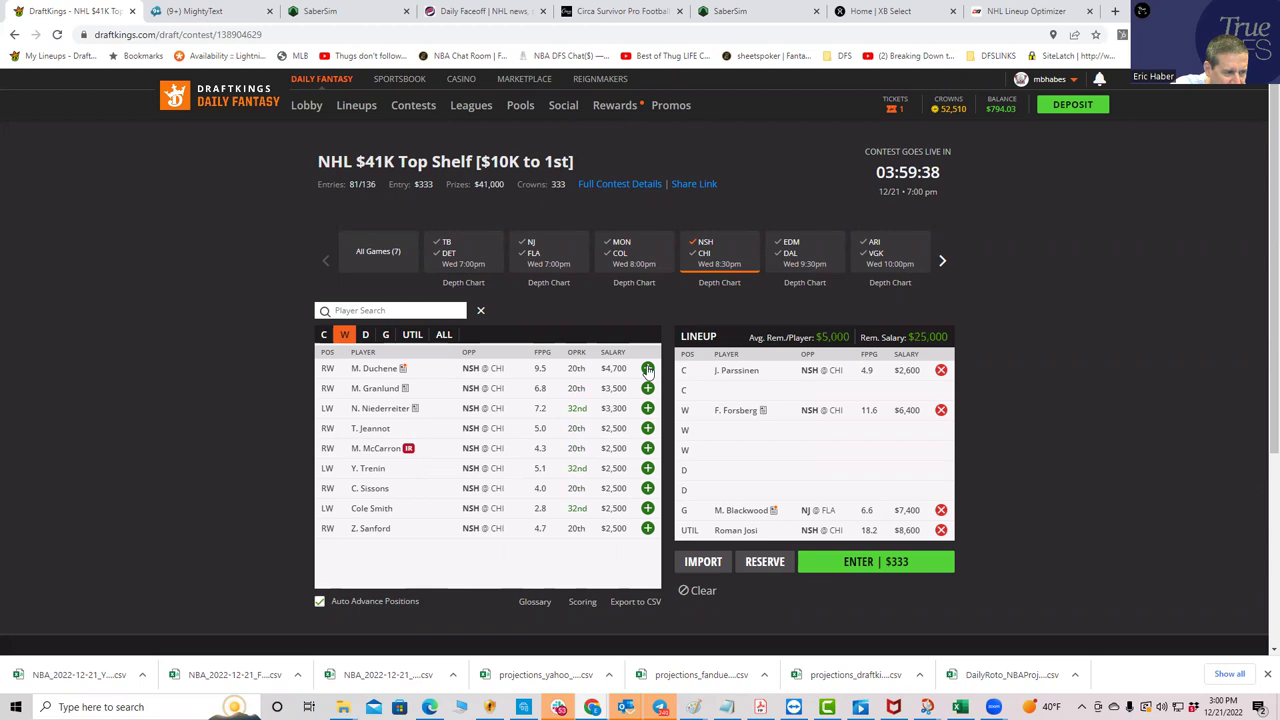
{"action": "left_click", "coordinate": [648, 369]}
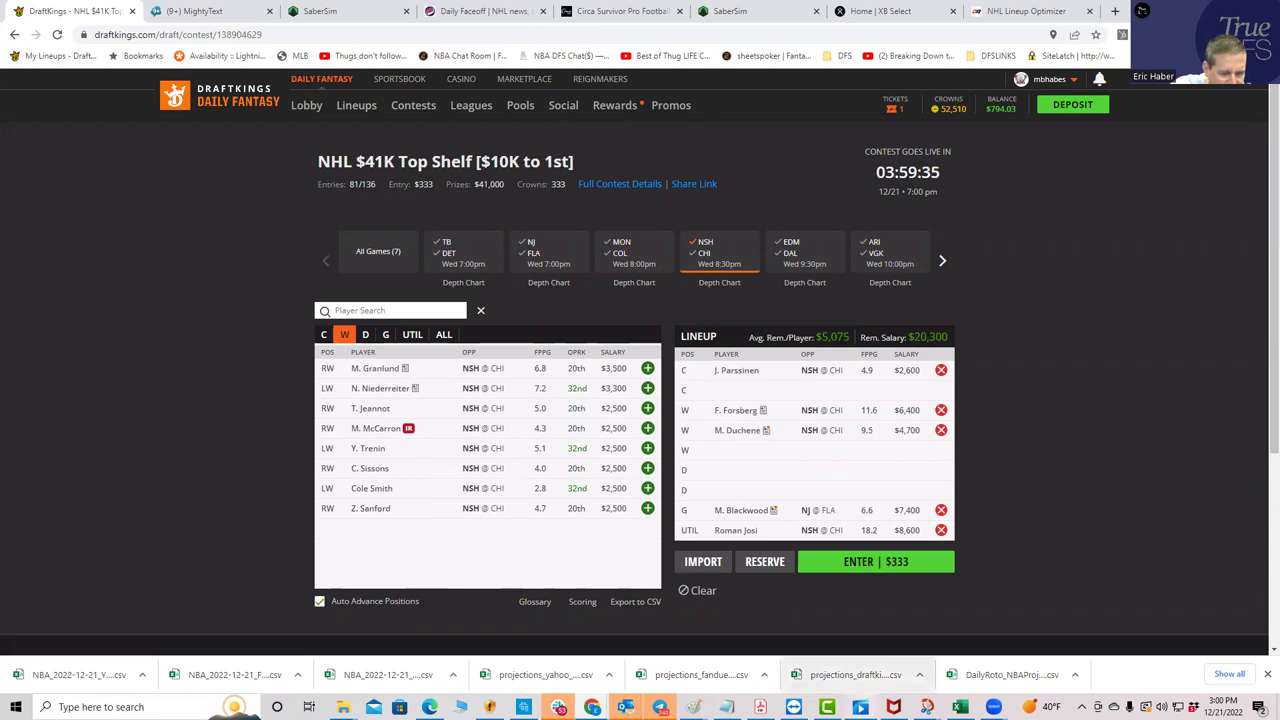
{"action": "left_click", "coordinate": [960, 707]}
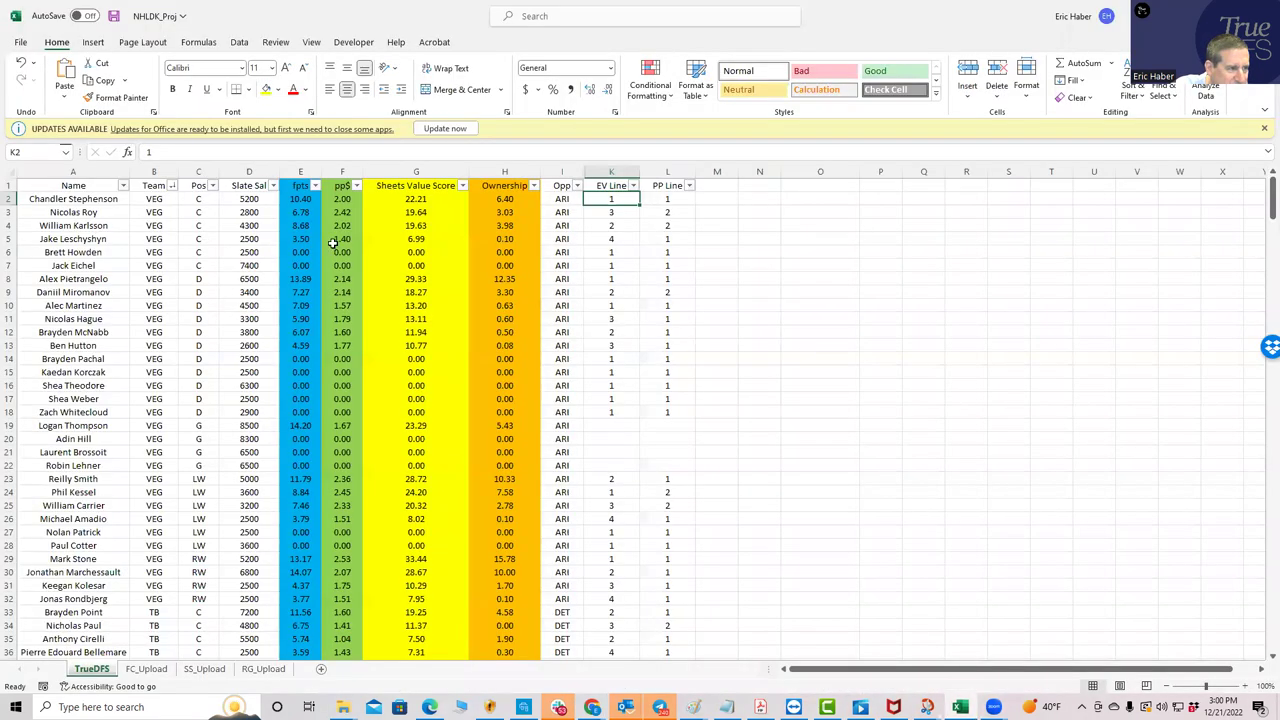
- Sort TrueDFS by Sheets Value Score, highest first, and confirm Saros, Forsberg and Gross are NAS
{"action": "left_click", "coordinate": [462, 186]}
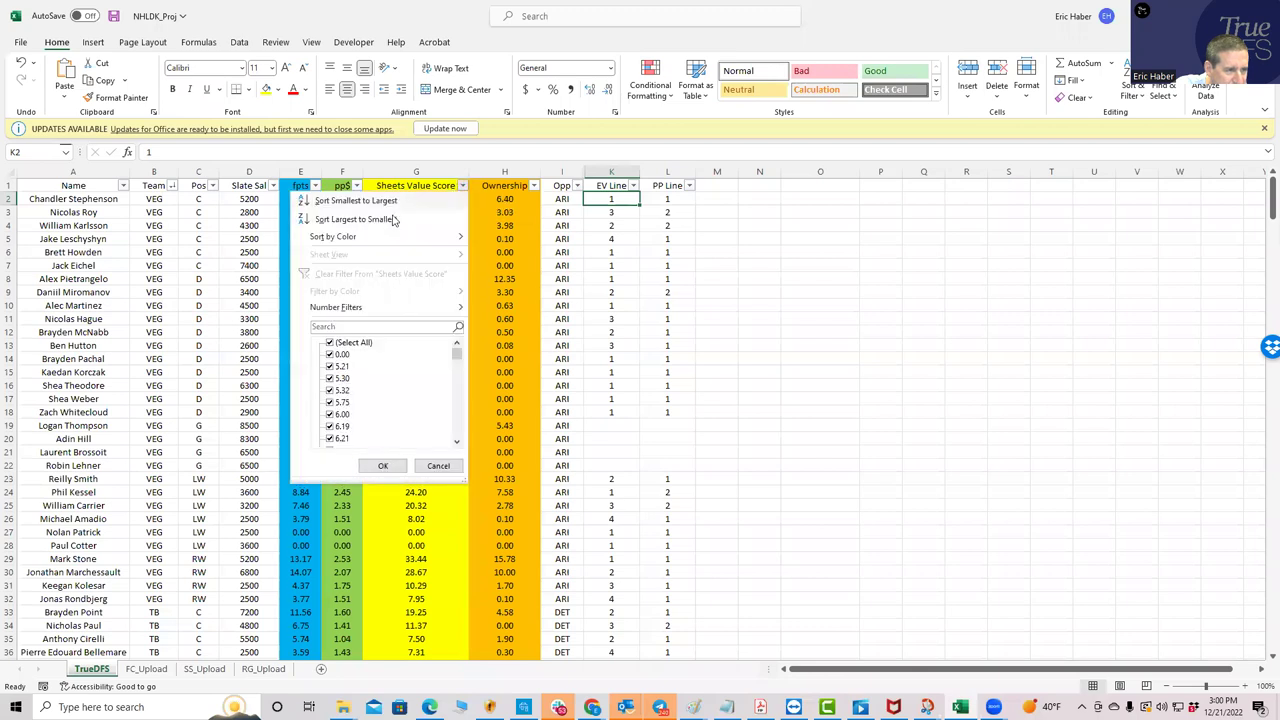
{"action": "left_click", "coordinate": [393, 220]}
{"action": "left_click", "coordinate": [160, 227]}
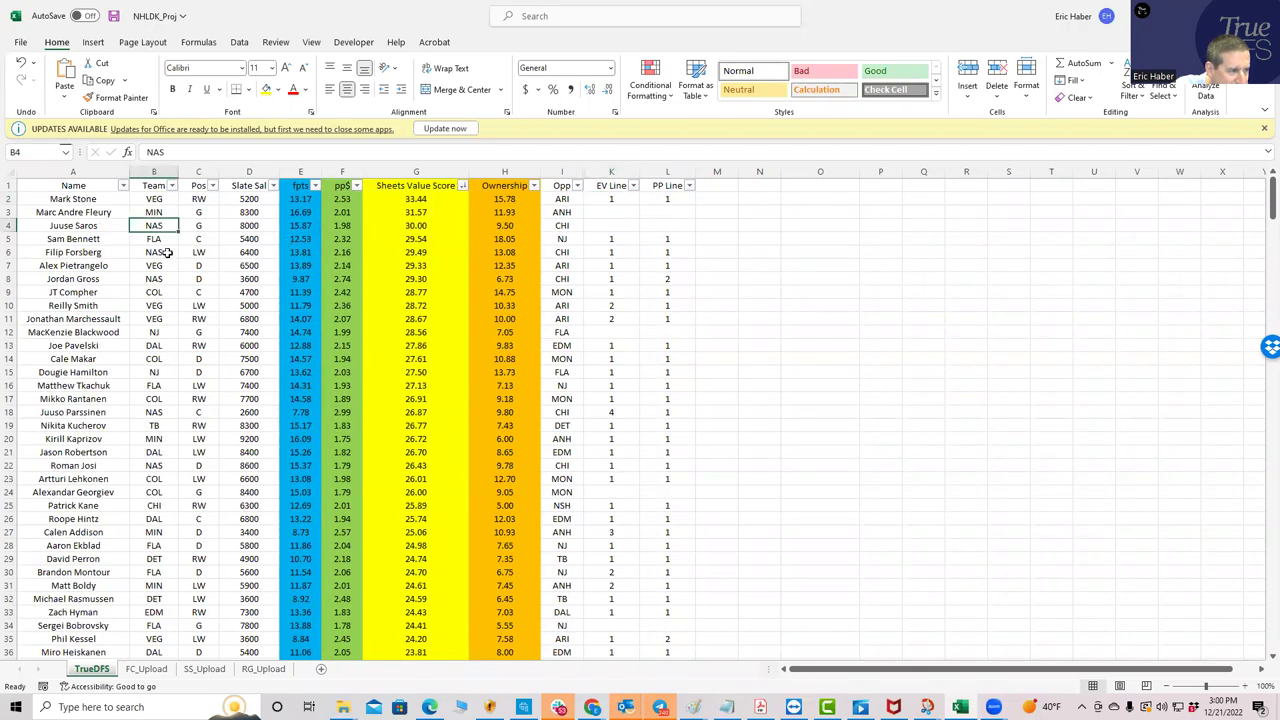
{"action": "left_click", "coordinate": [168, 253]}
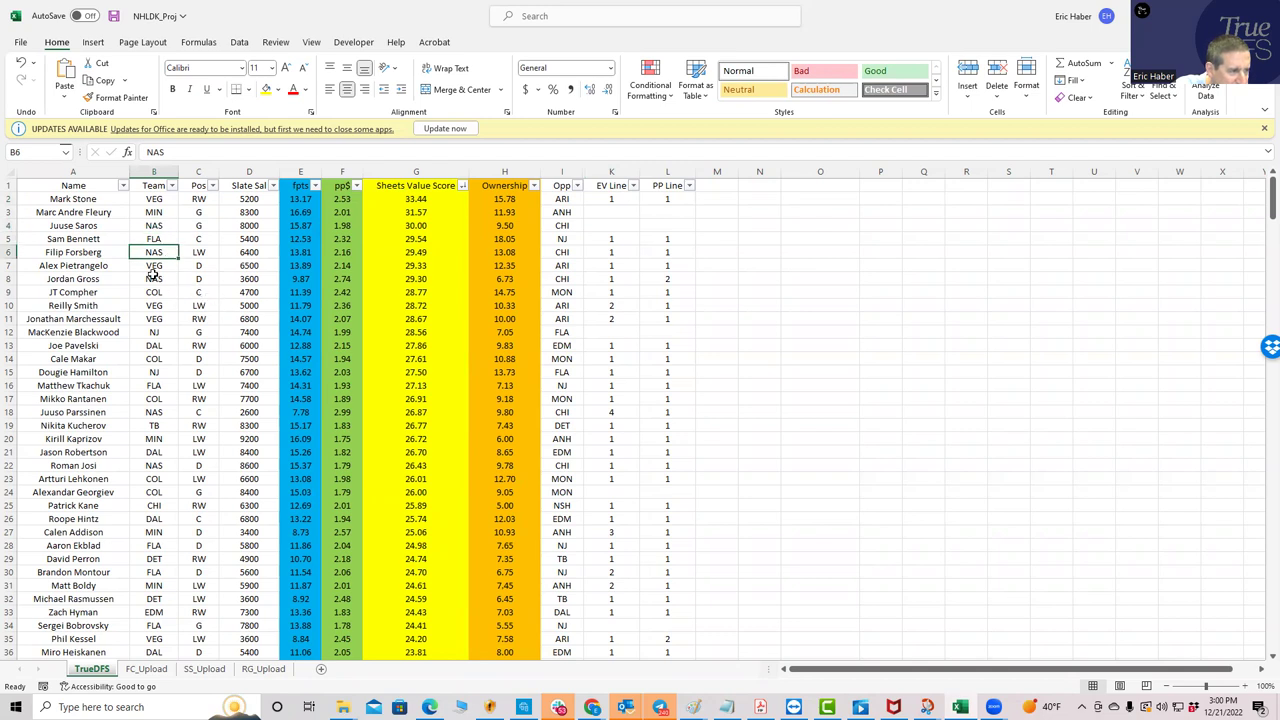
{"action": "left_click", "coordinate": [153, 272]}
{"action": "left_click", "coordinate": [153, 284]}
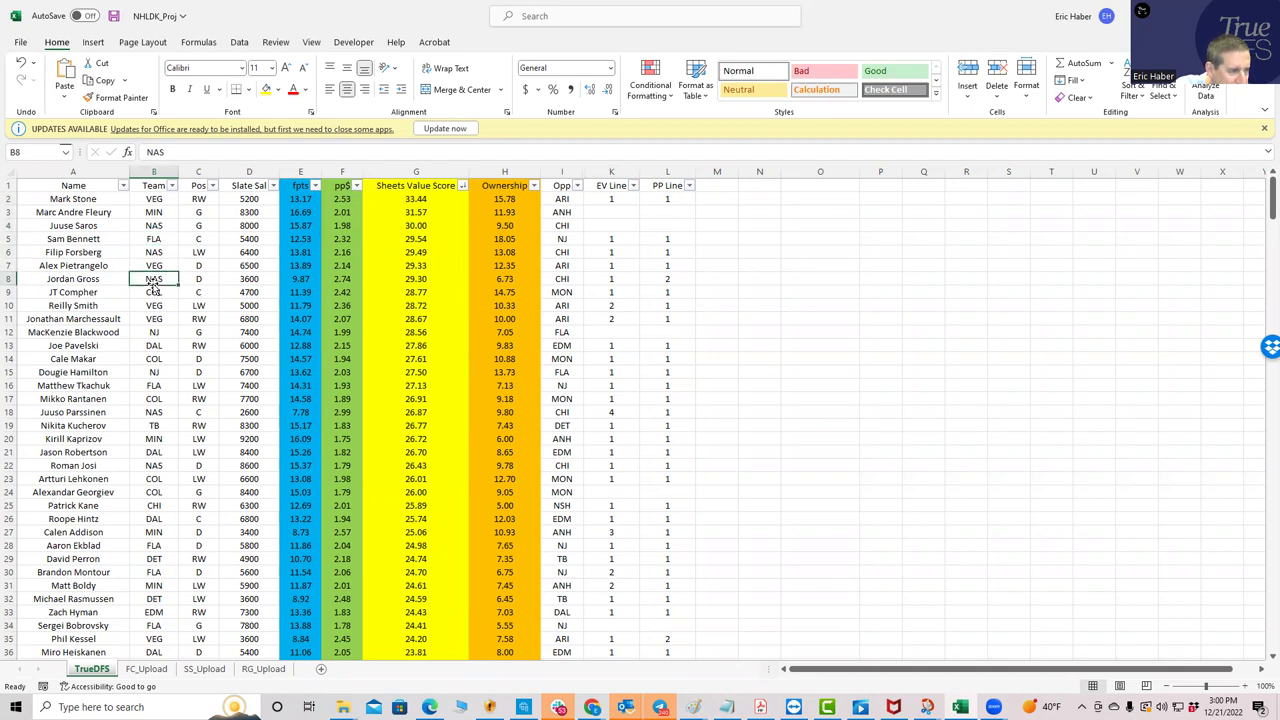
- Drop M. Duchene, browse the C/W/G/D pools, and add J. Gross at D
{"action": "key", "text": "alt+Tab"}
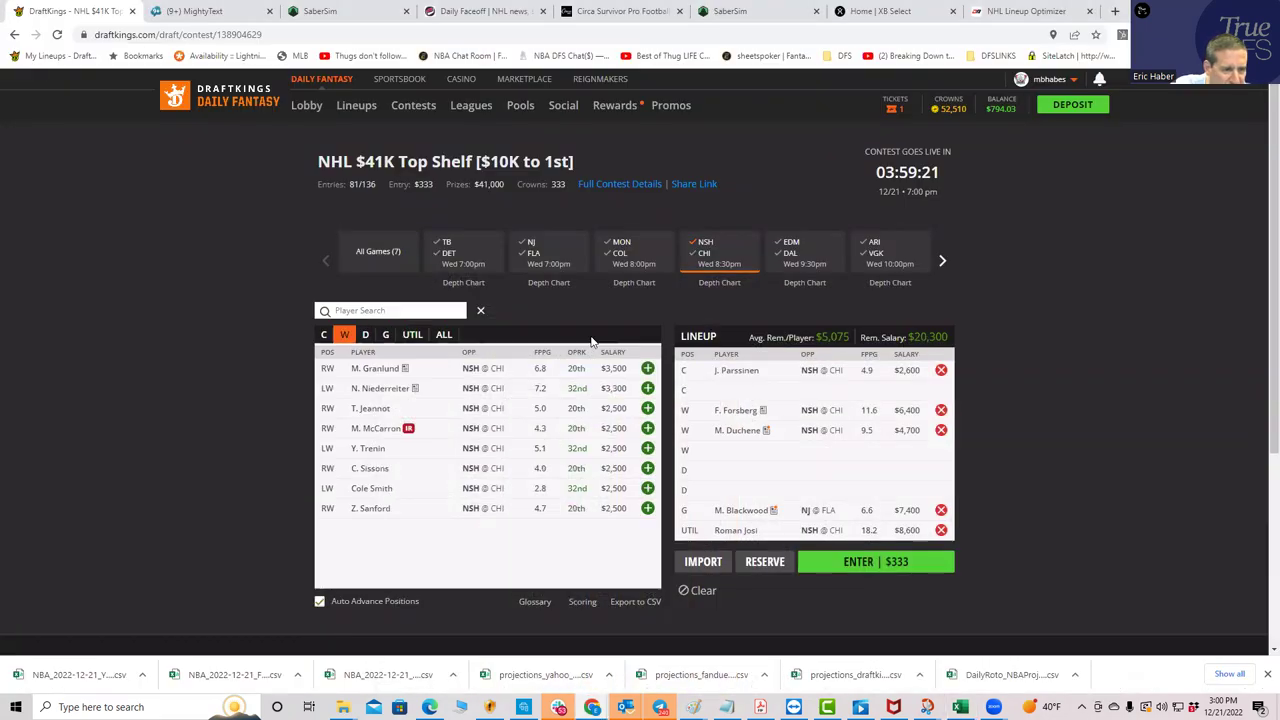
{"action": "left_click", "coordinate": [940, 431]}
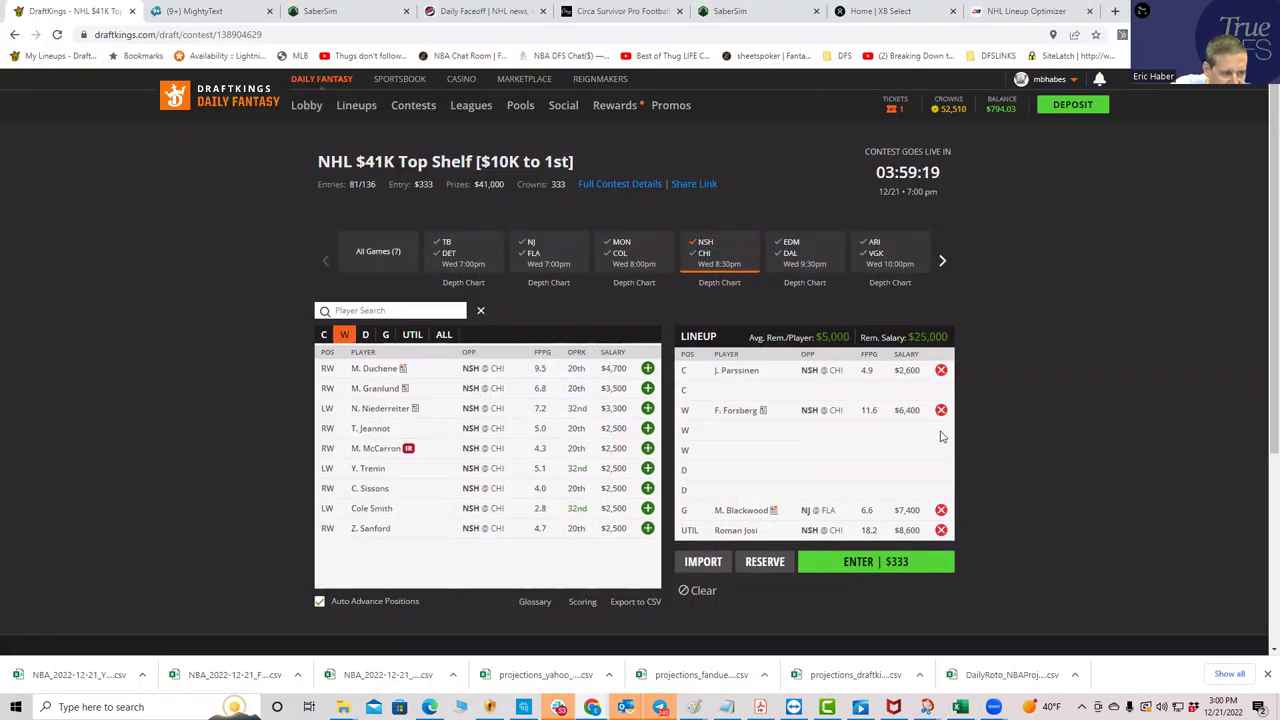
{"action": "left_click", "coordinate": [327, 336]}
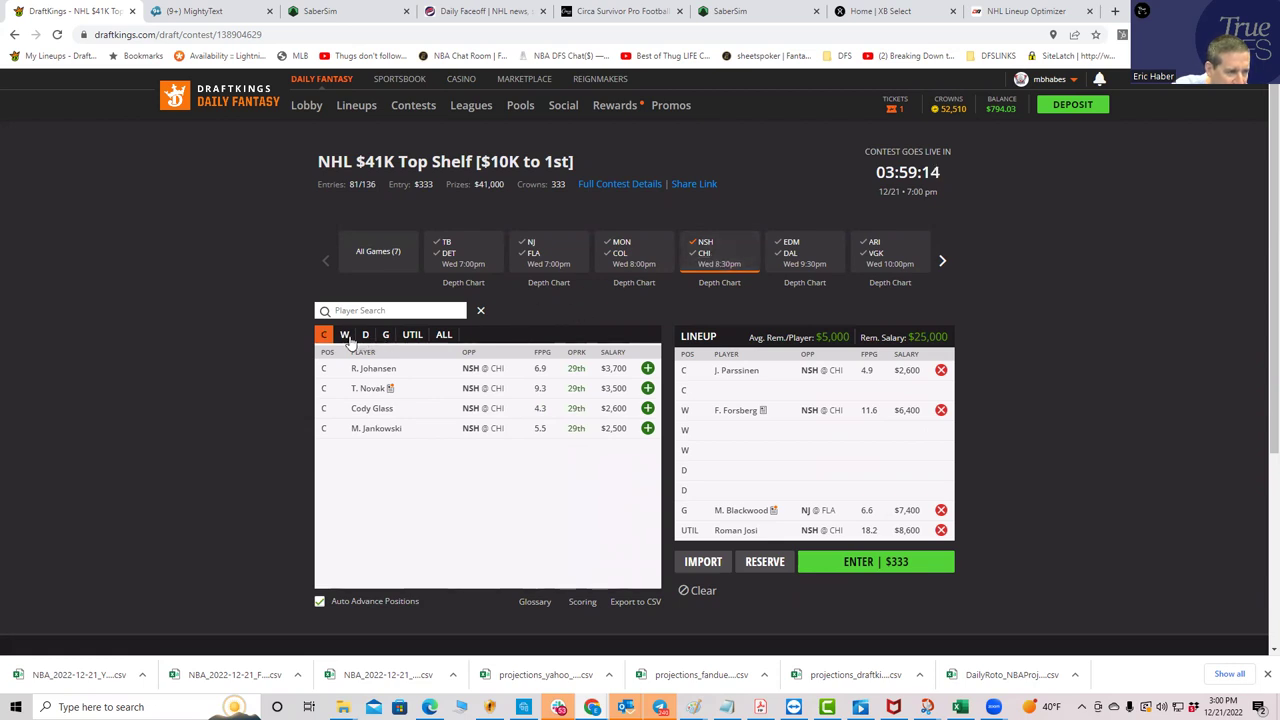
{"action": "left_click", "coordinate": [345, 336]}
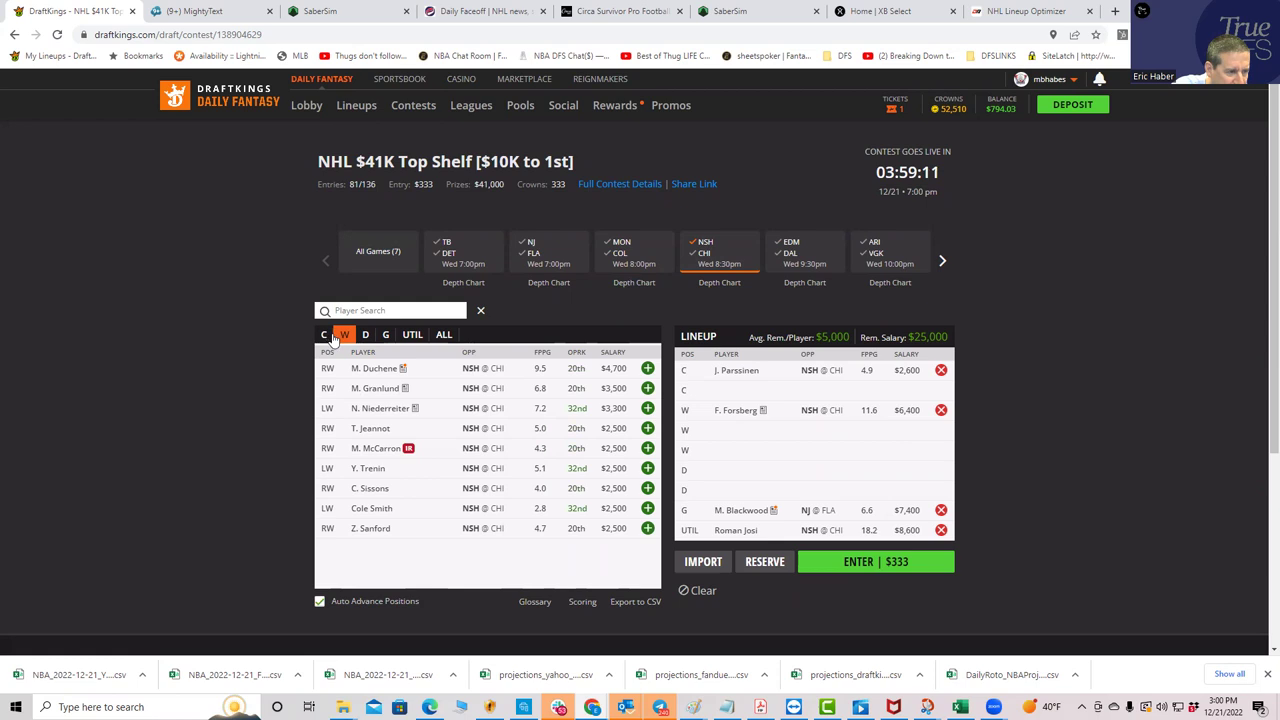
{"action": "left_click", "coordinate": [326, 335]}
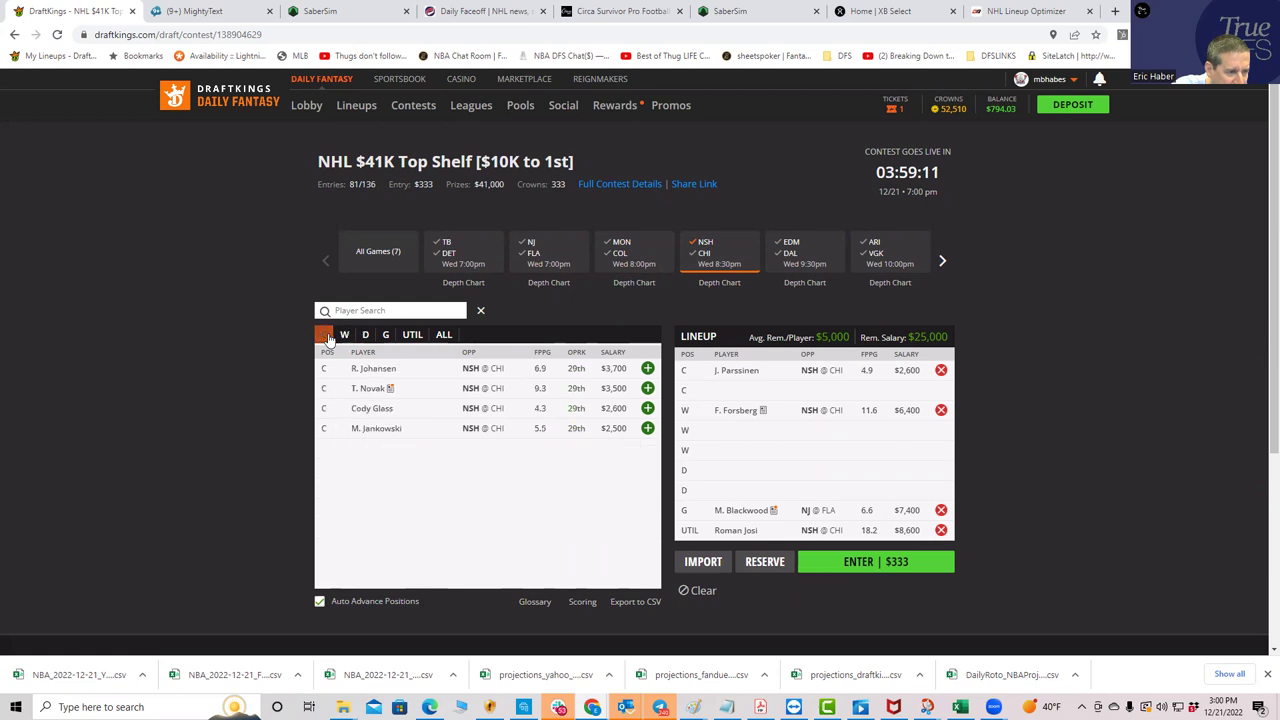
{"action": "left_click", "coordinate": [385, 336]}
{"action": "left_click", "coordinate": [365, 336]}
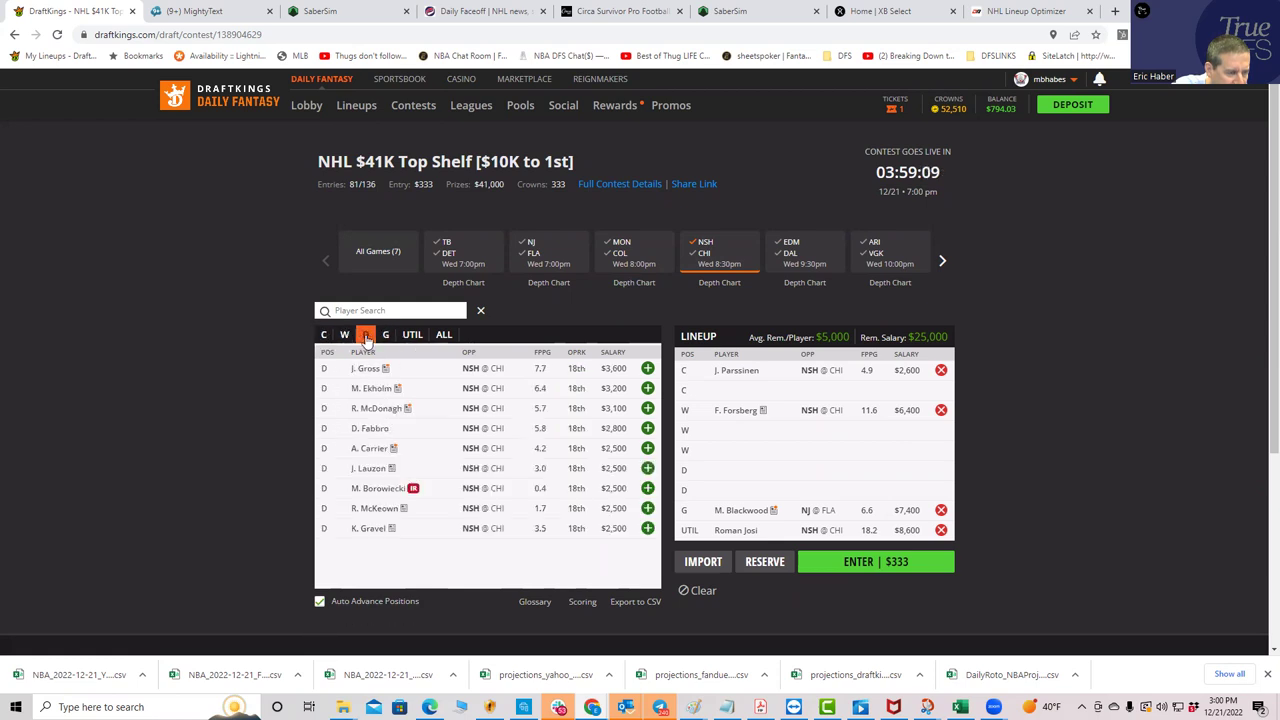
{"action": "left_click", "coordinate": [648, 369]}
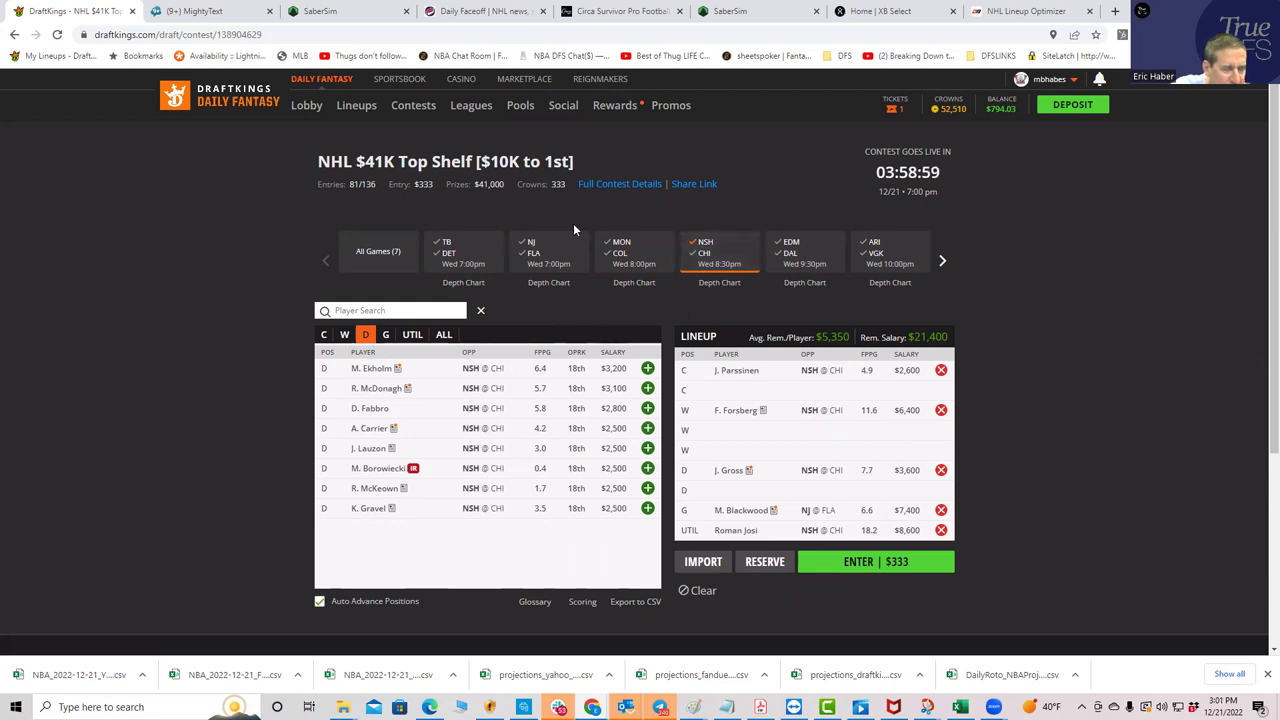
- Move Roman Josi from the UTIL slot to a D slot
{"action": "left_click", "coordinate": [940, 530]}
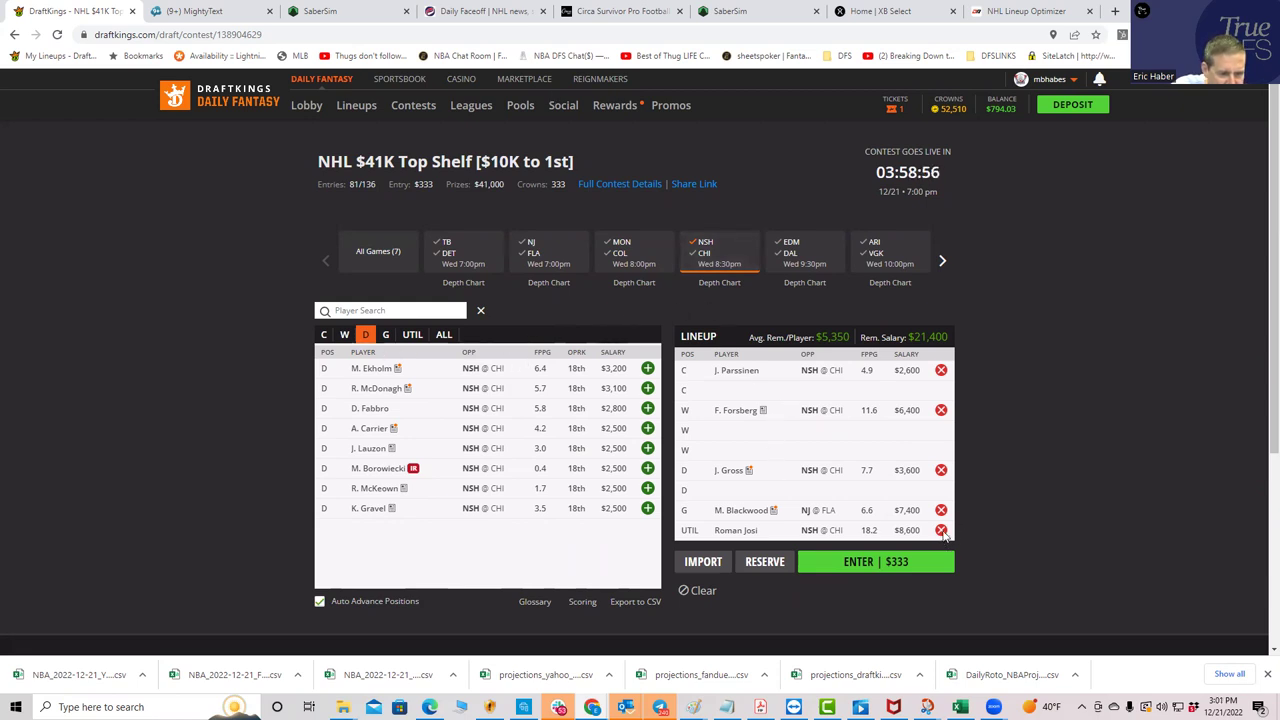
{"action": "left_click", "coordinate": [365, 334]}
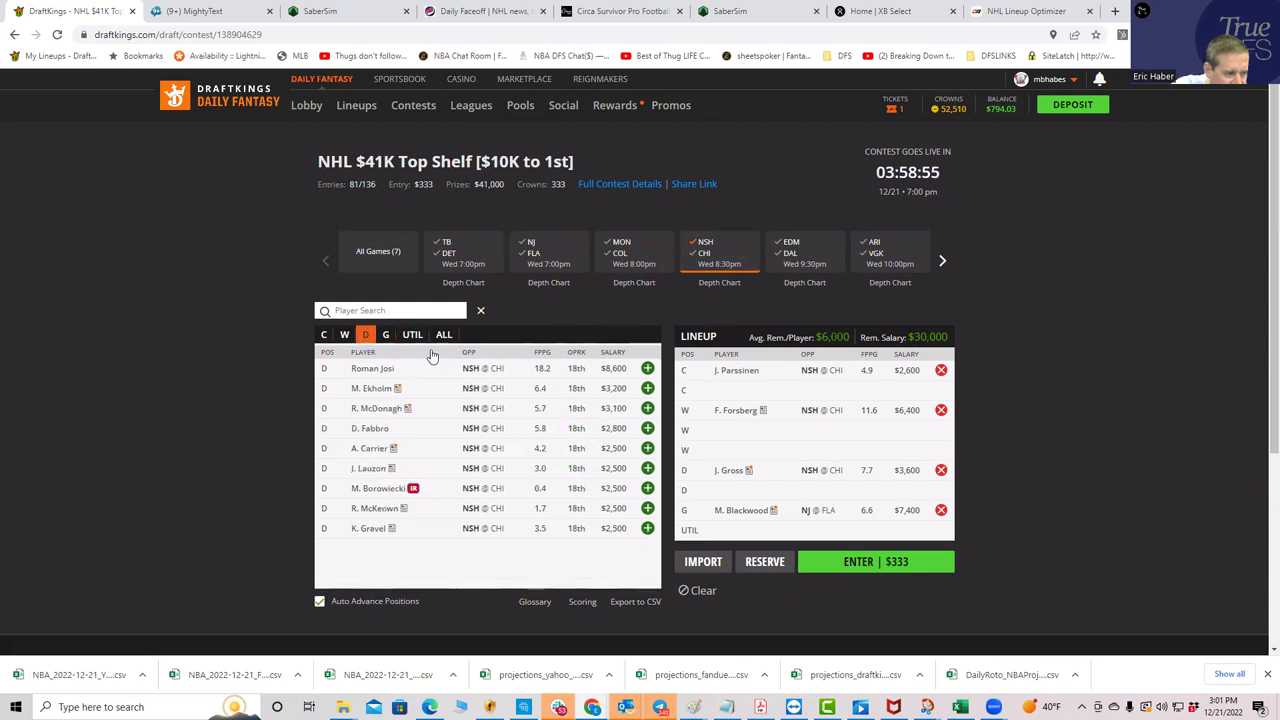
{"action": "left_click", "coordinate": [648, 368]}
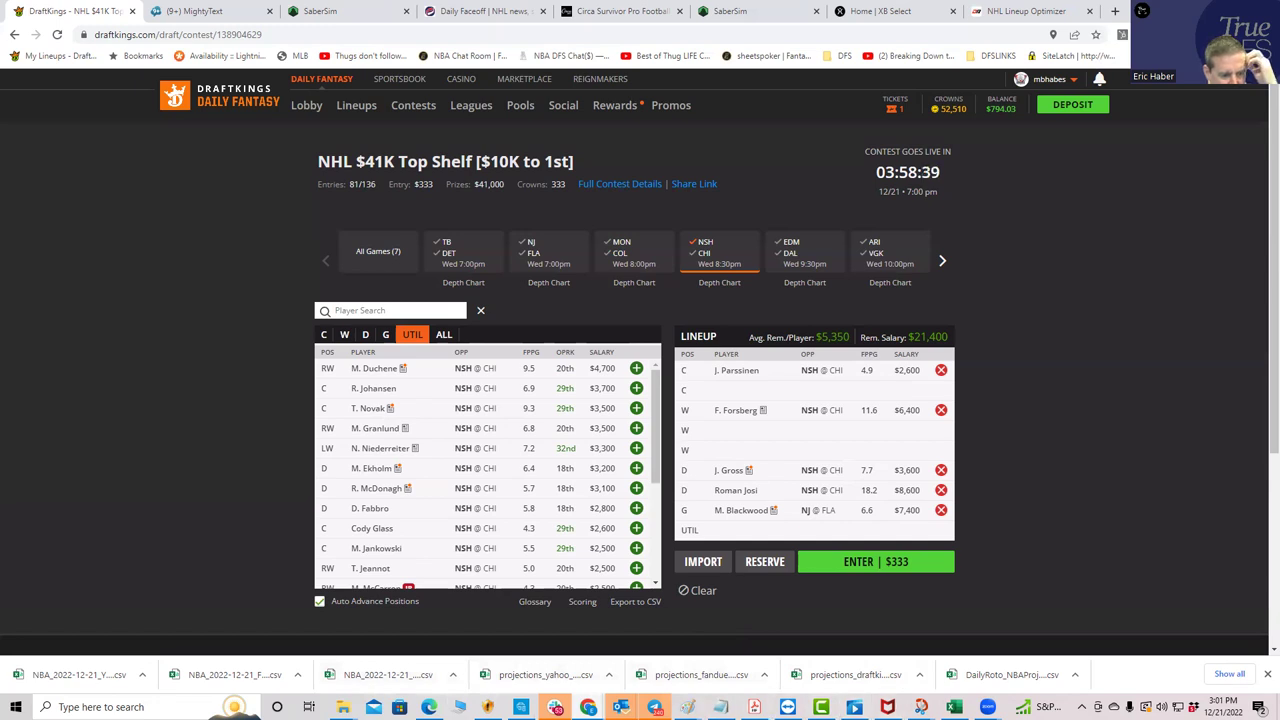
{"action": "left_click", "coordinate": [954, 707]}
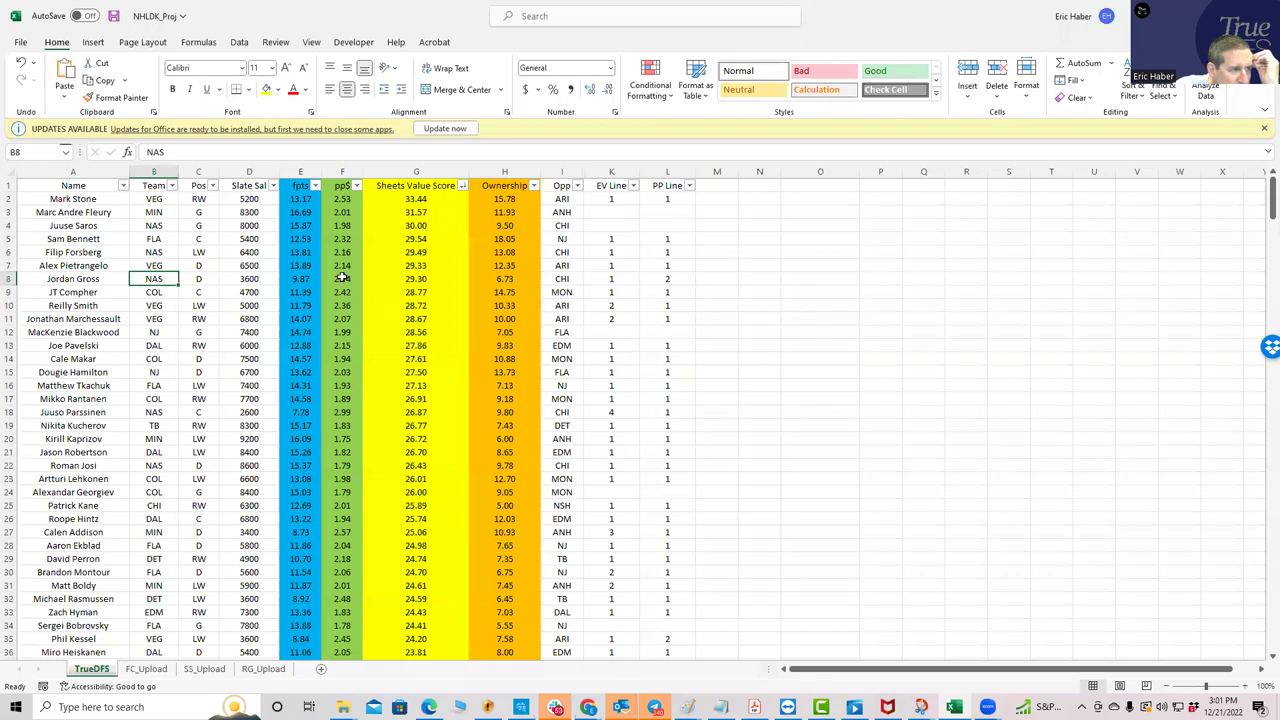
- Compare the EV and PP line values of Gross, Forsberg, Parssinen and Josi
{"action": "left_click", "coordinate": [610, 276]}
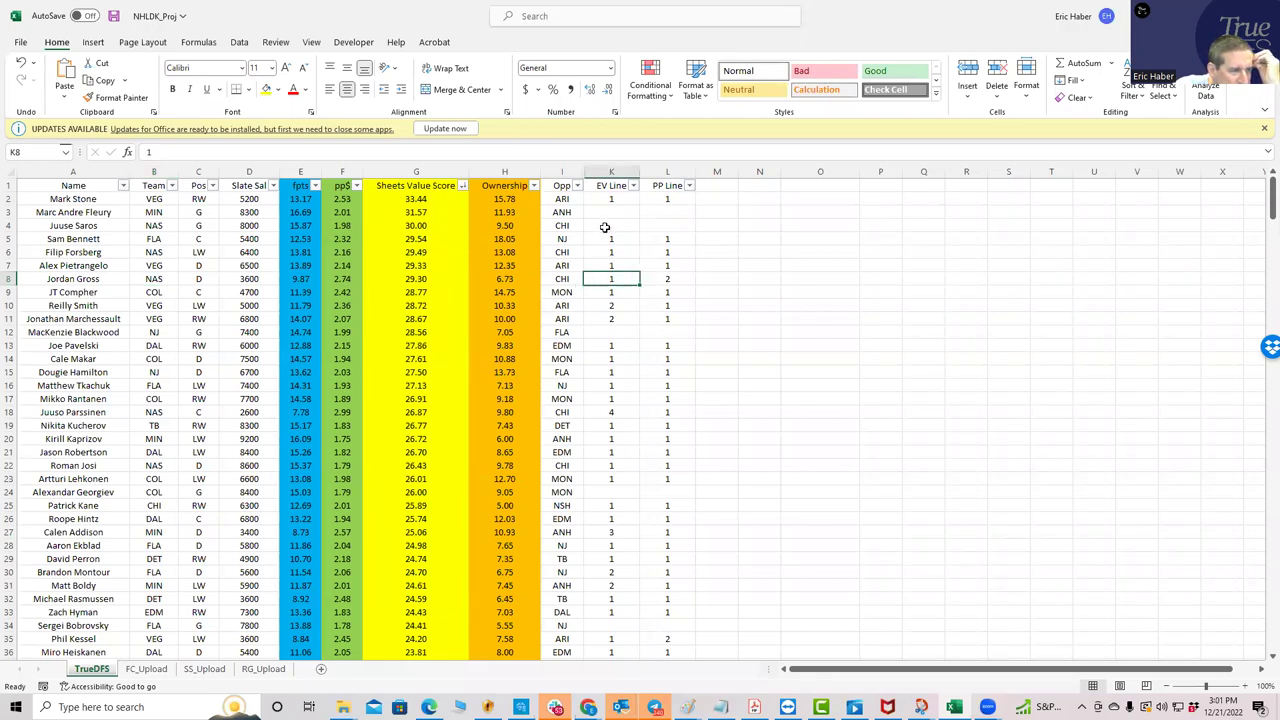
{"action": "left_click", "coordinate": [621, 251]}
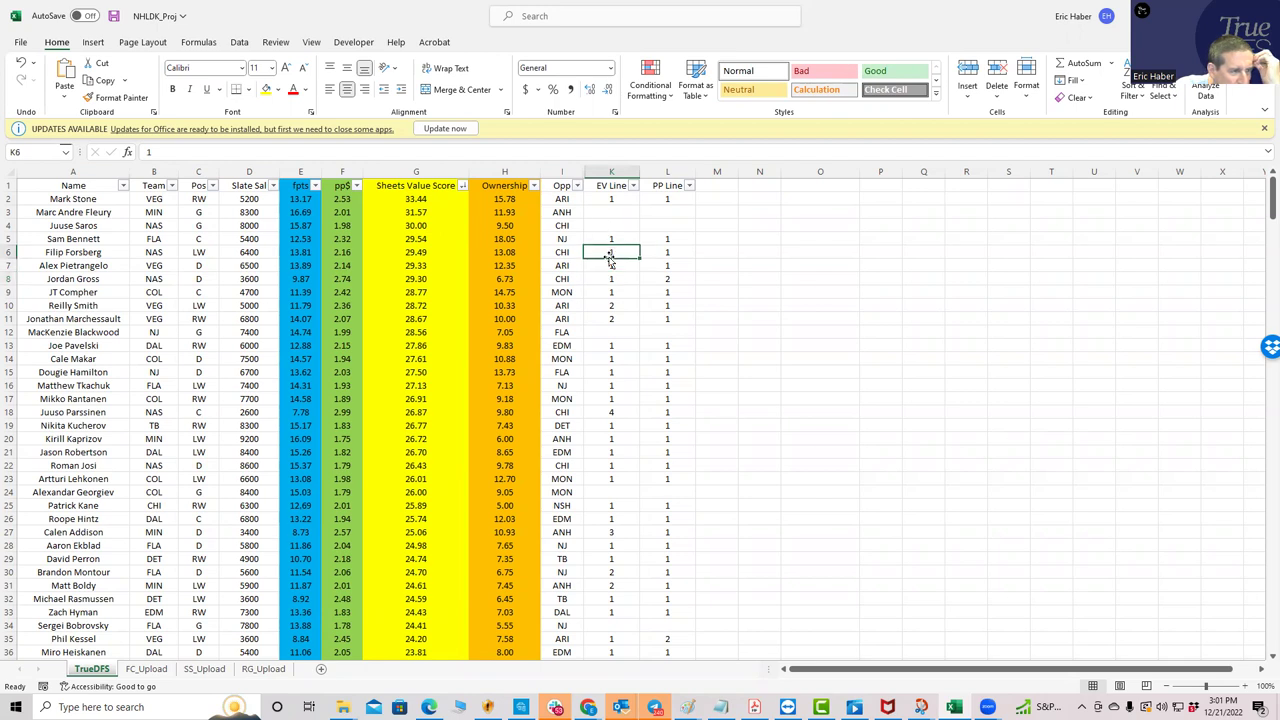
{"action": "left_click", "coordinate": [610, 411]}
{"action": "left_click", "coordinate": [669, 412]}
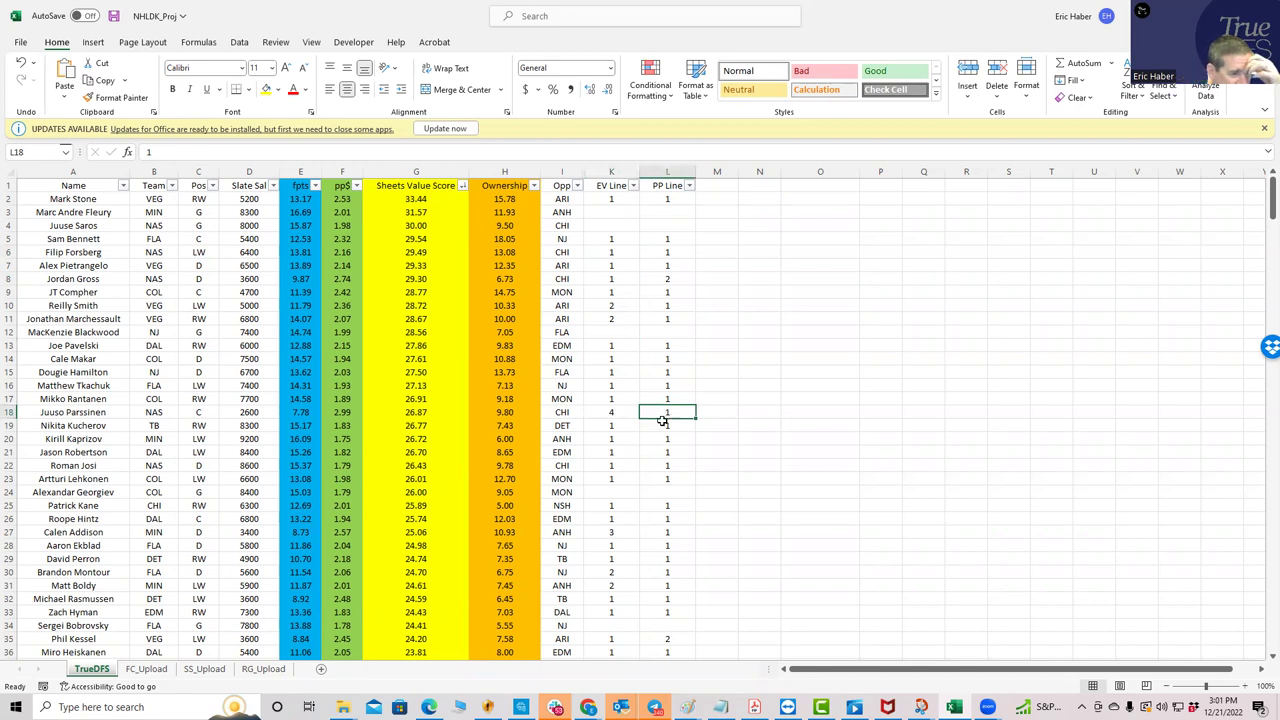
{"action": "left_click", "coordinate": [612, 467]}
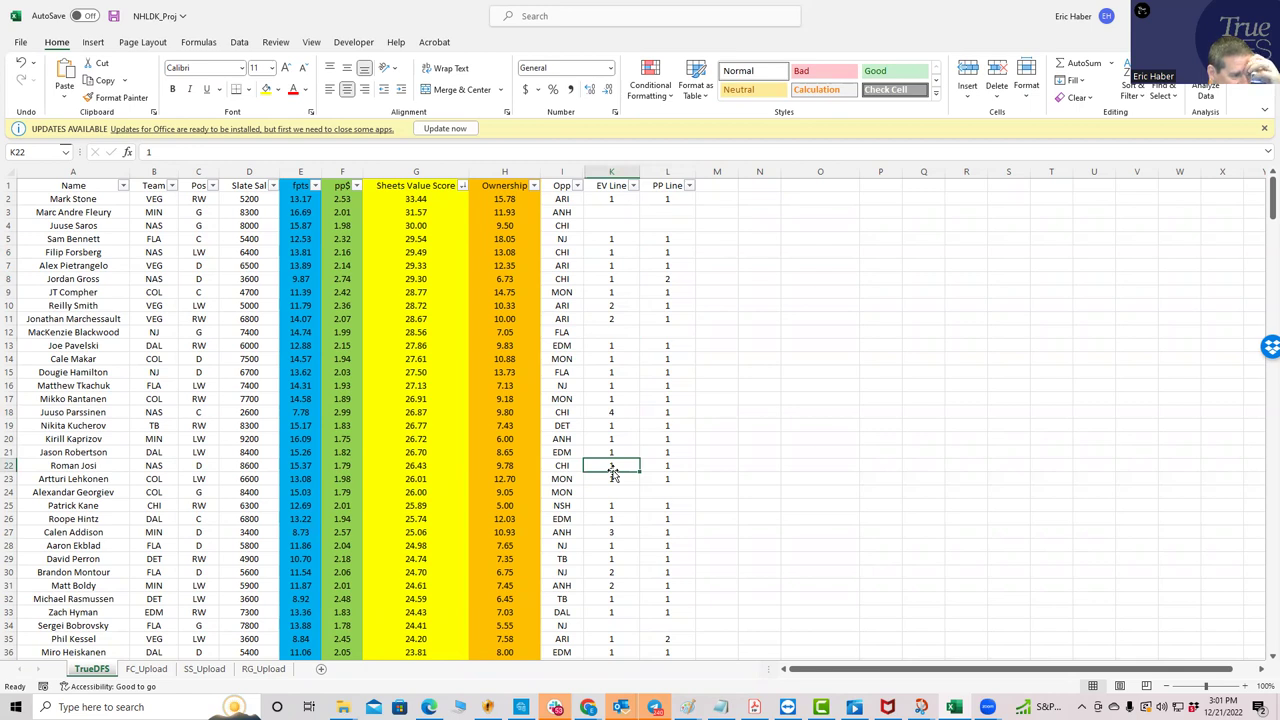
{"action": "left_click", "coordinate": [608, 412]}
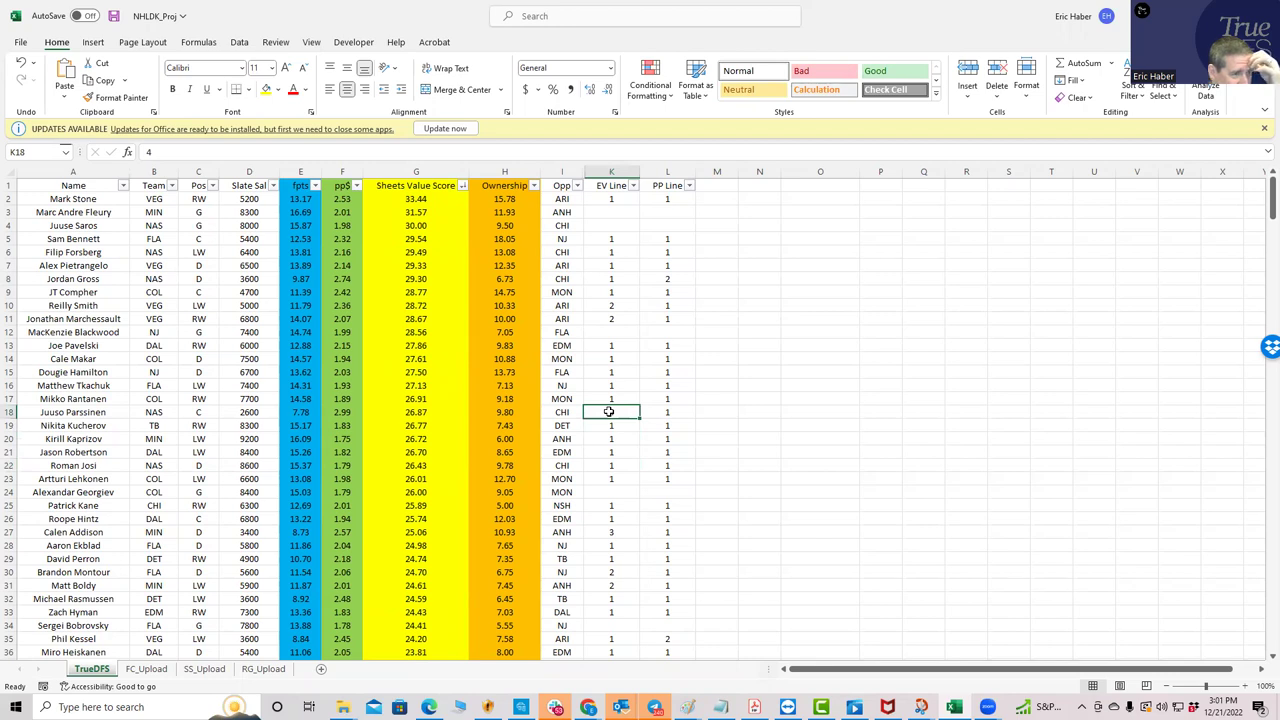
{"action": "left_click", "coordinate": [607, 278]}
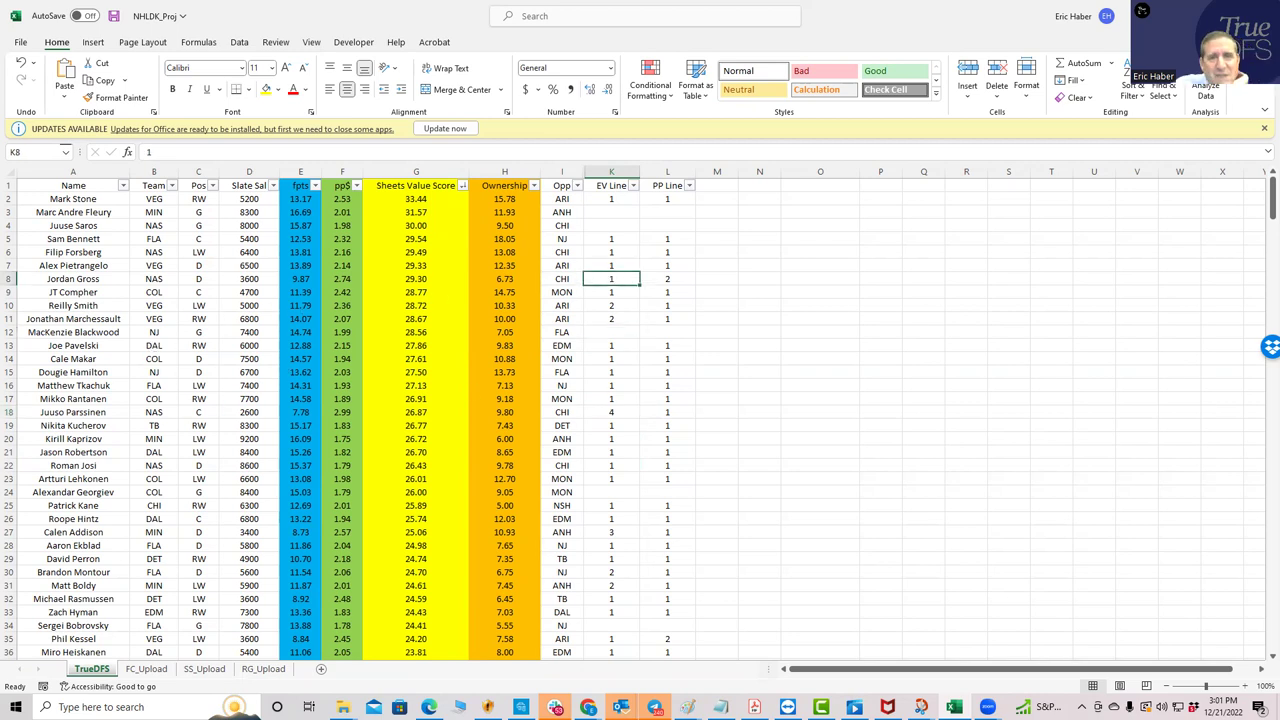
{"action": "key", "text": "alt+Tab"}
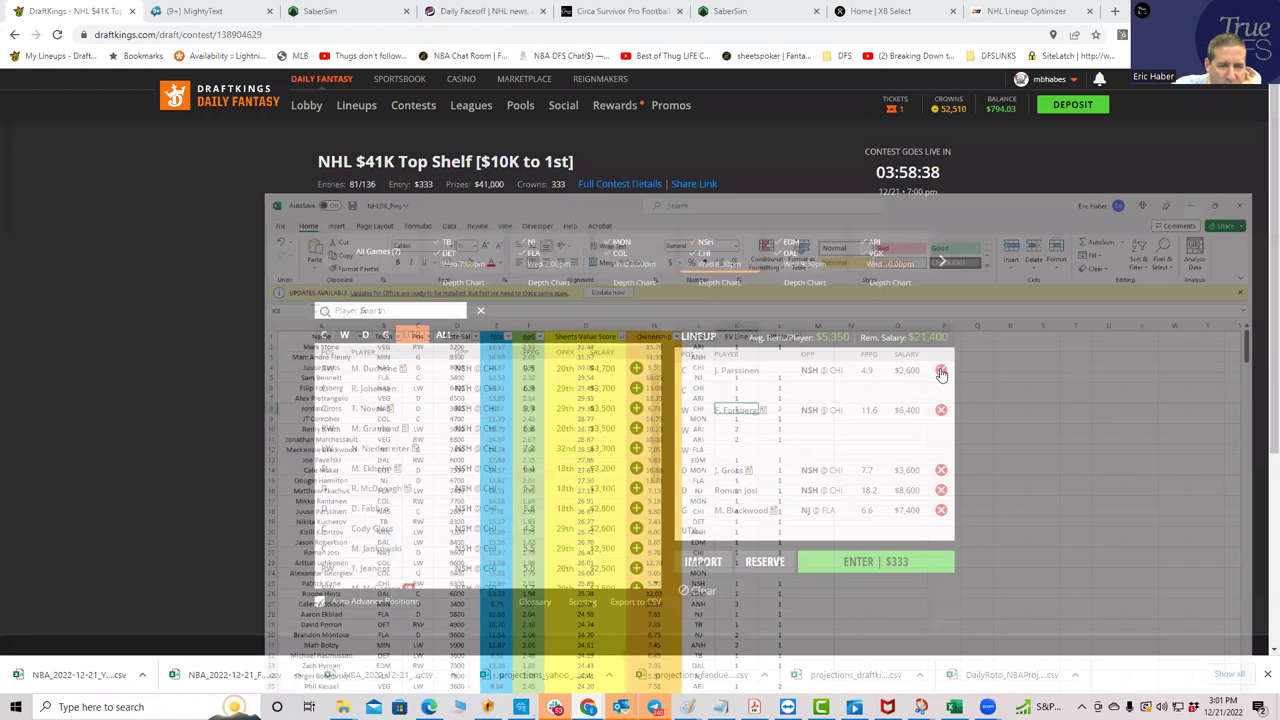
- Remove Parssinen, Forsberg, Gross, Josi and goalie Blackwood from the lineup
{"action": "left_click", "coordinate": [941, 370]}
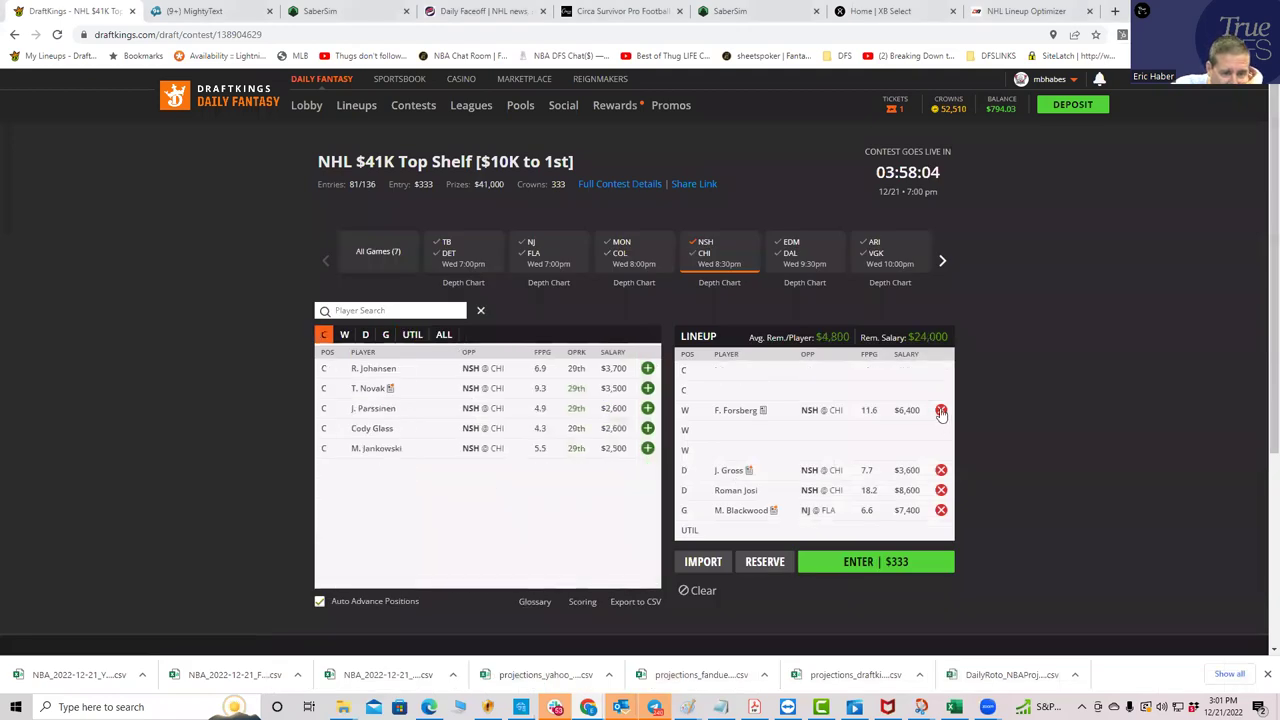
{"action": "left_click", "coordinate": [941, 410]}
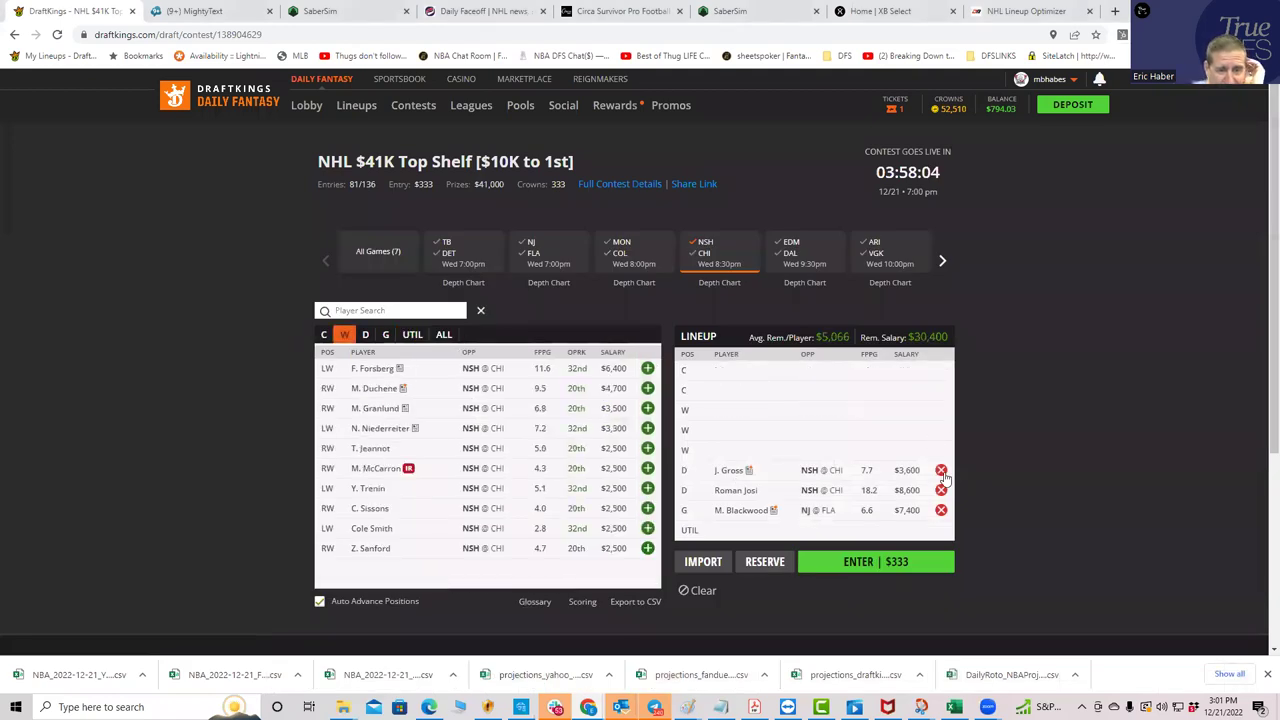
{"action": "left_click", "coordinate": [941, 470]}
{"action": "left_click", "coordinate": [941, 490]}
{"action": "left_click", "coordinate": [941, 510]}
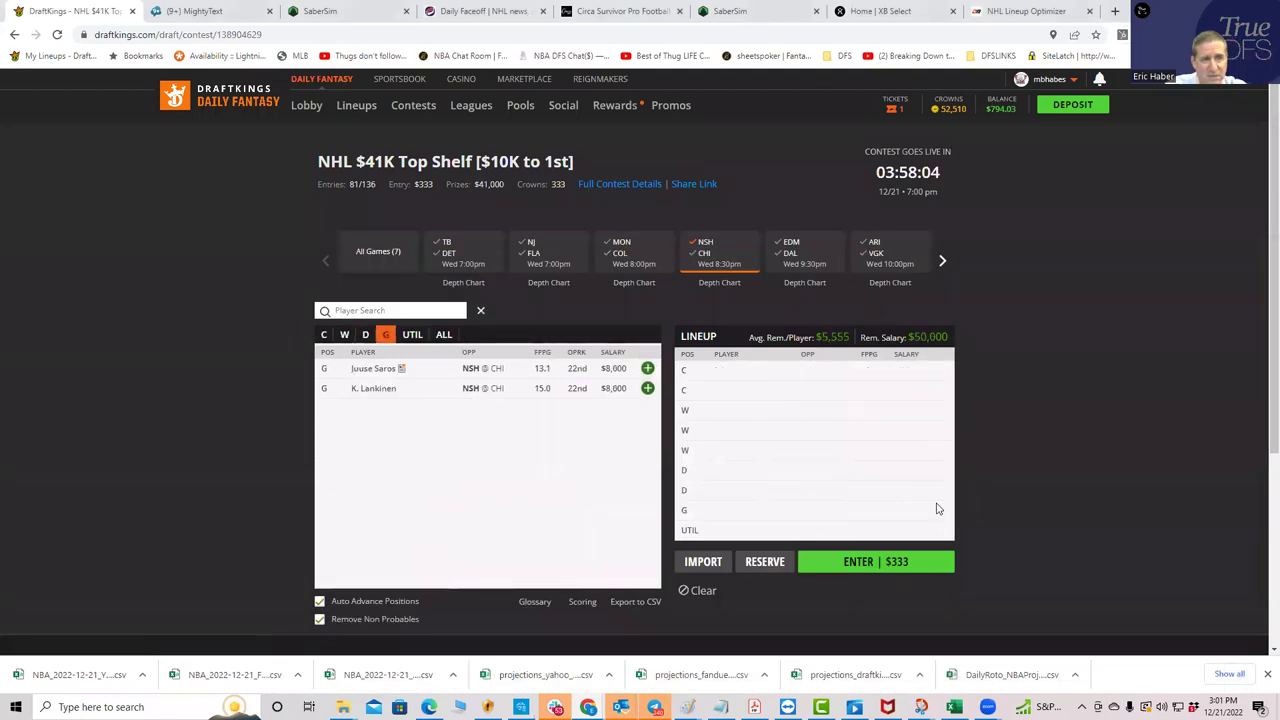
- Show players from all seven games and page the game strip to the last game
{"action": "left_click", "coordinate": [706, 247]}
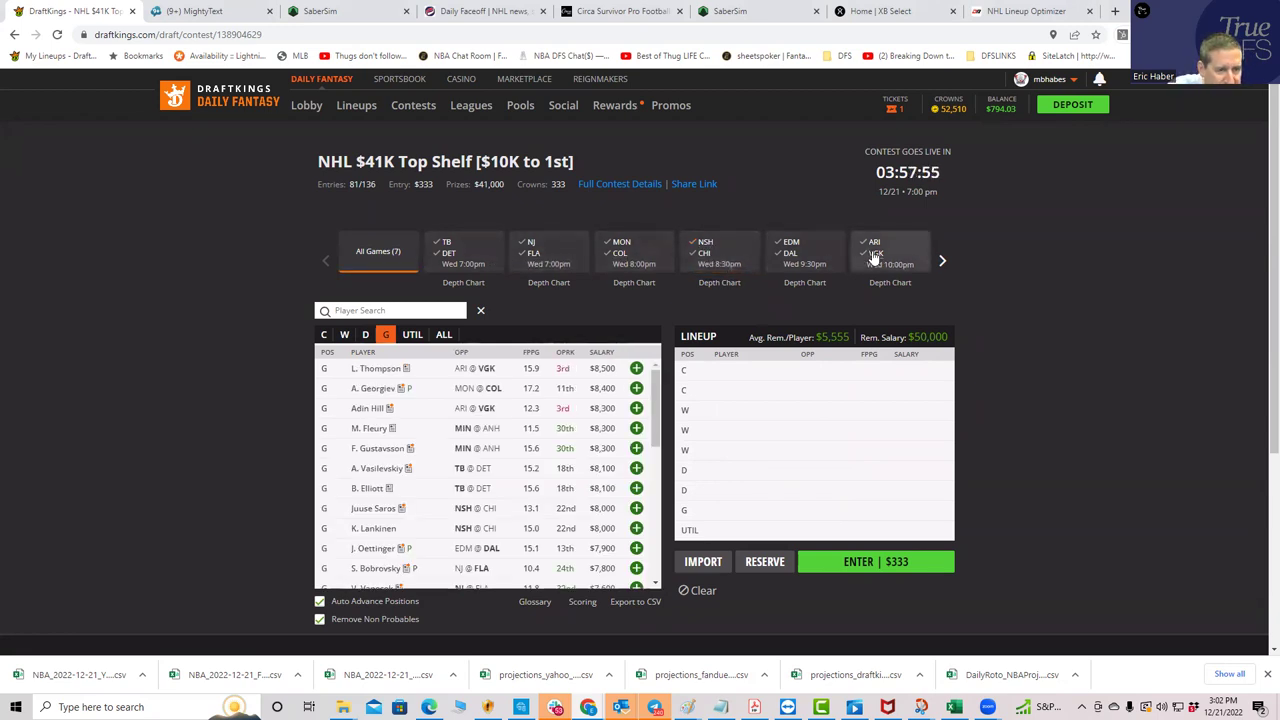
{"action": "left_click", "coordinate": [942, 266]}
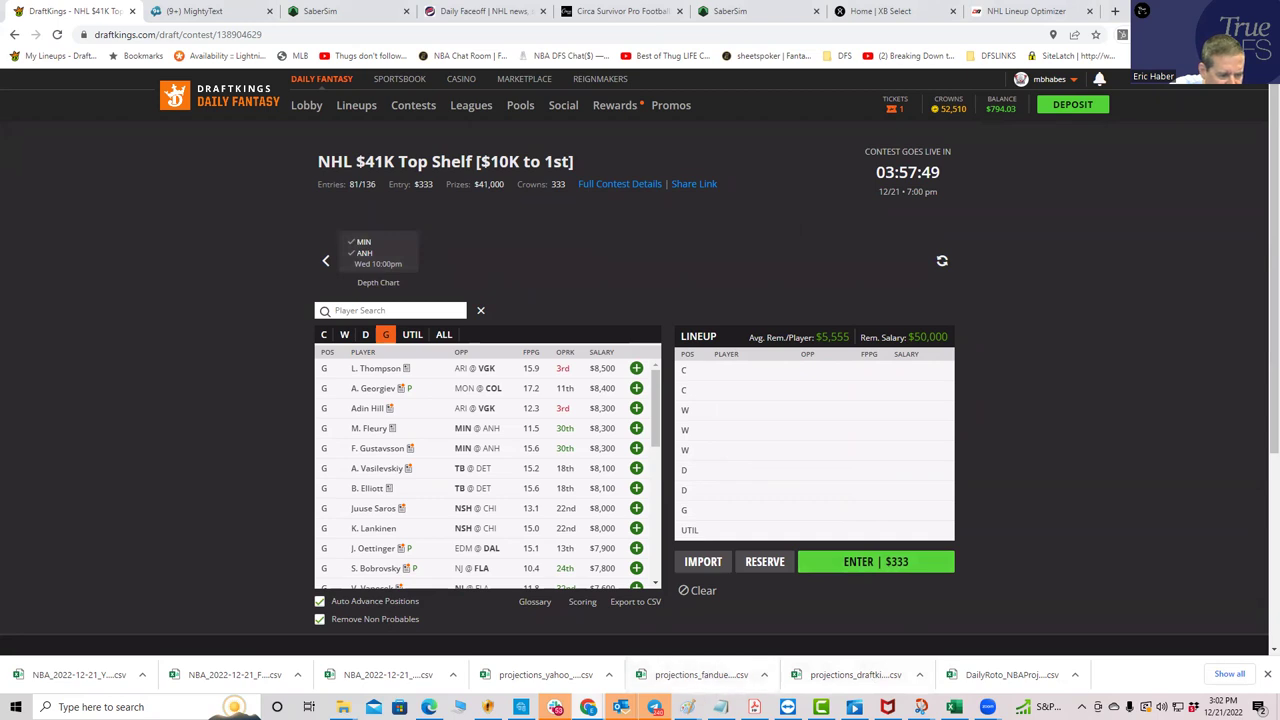
{"action": "left_click", "coordinate": [954, 707]}
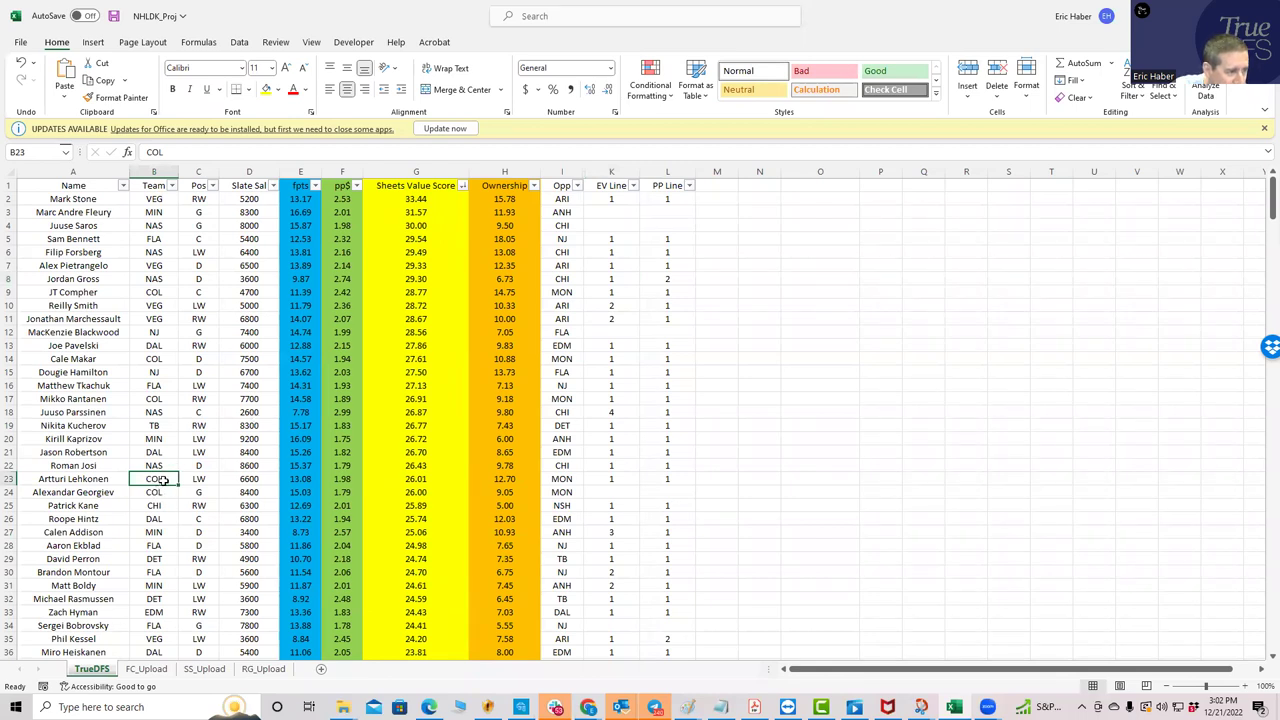
- Review the COL rows for Compher, Makar, Lehkonen and Rantanen in the TrueDFS sheet
{"action": "left_click", "coordinate": [201, 292]}
{"action": "left_click", "coordinate": [153, 291]}
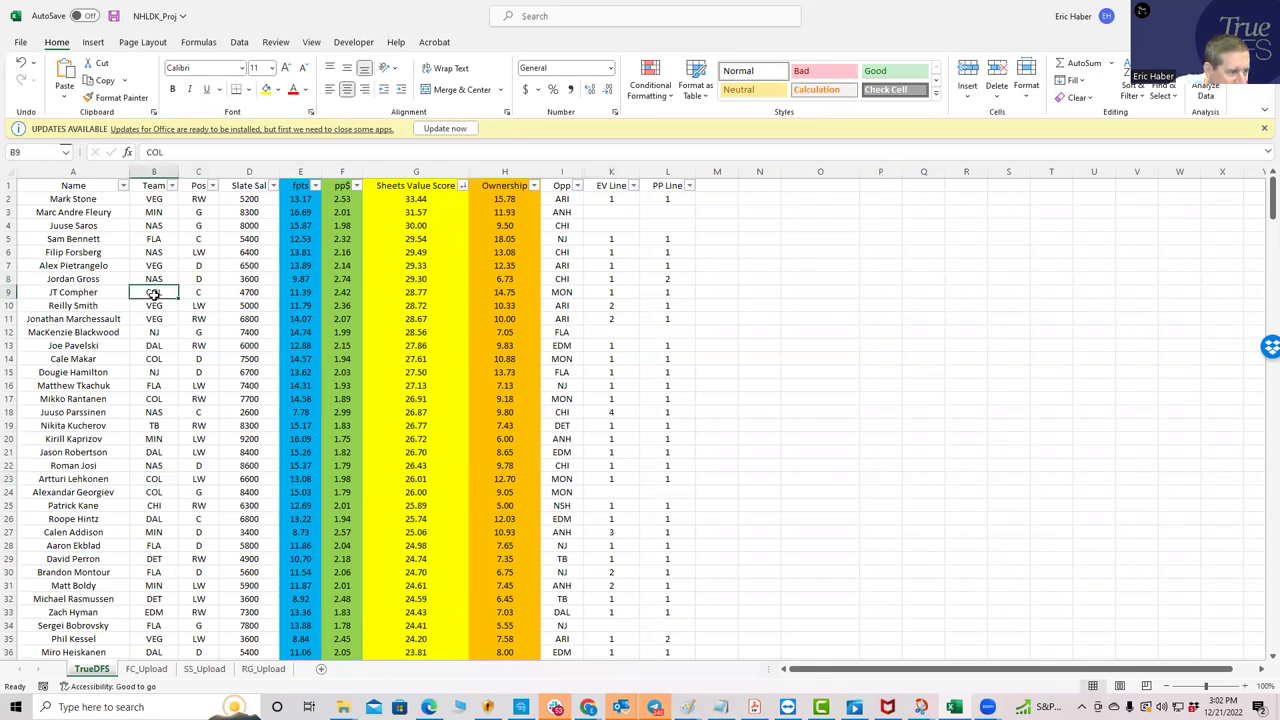
{"action": "left_click", "coordinate": [160, 358]}
{"action": "left_click", "coordinate": [163, 480]}
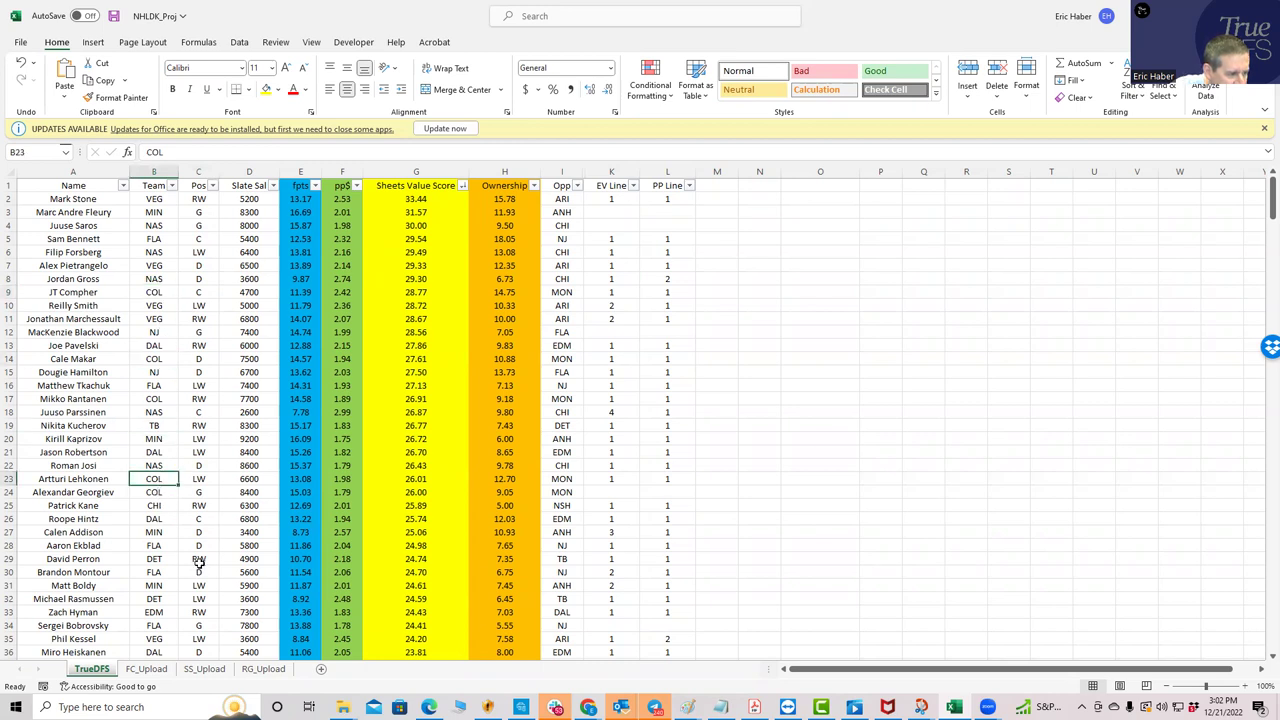
{"action": "left_click", "coordinate": [148, 358]}
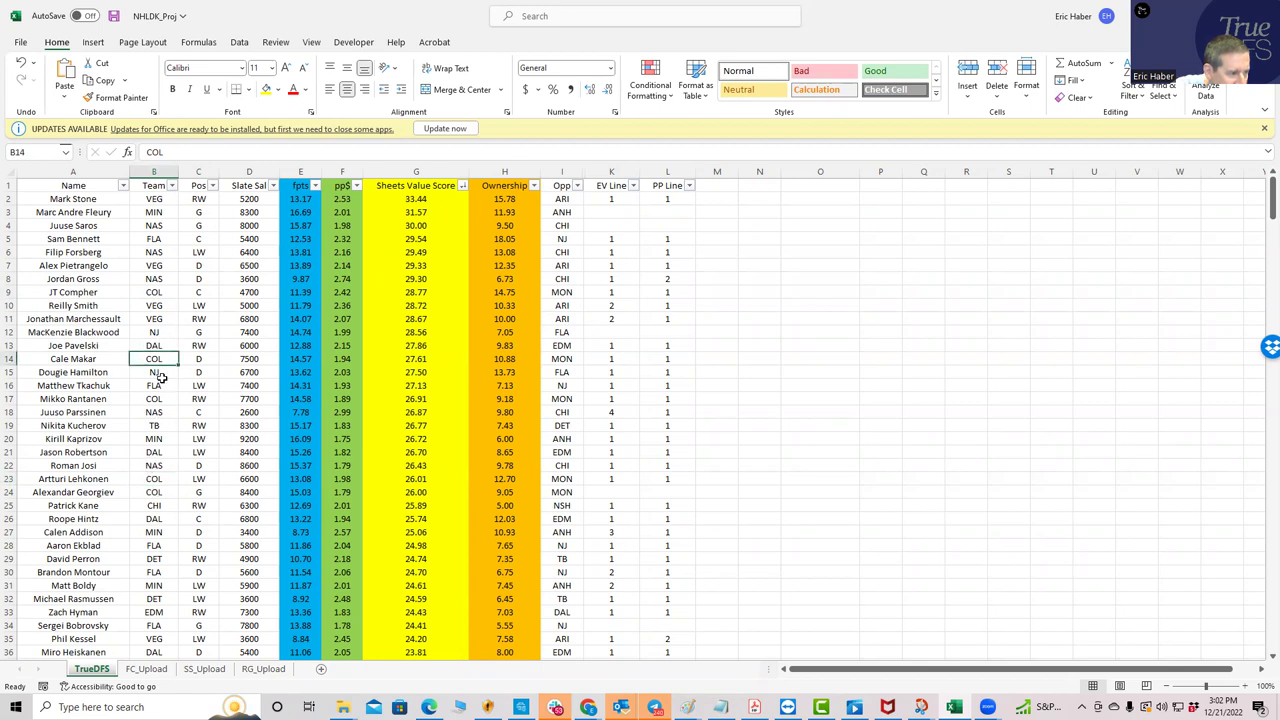
{"action": "left_click", "coordinate": [156, 398]}
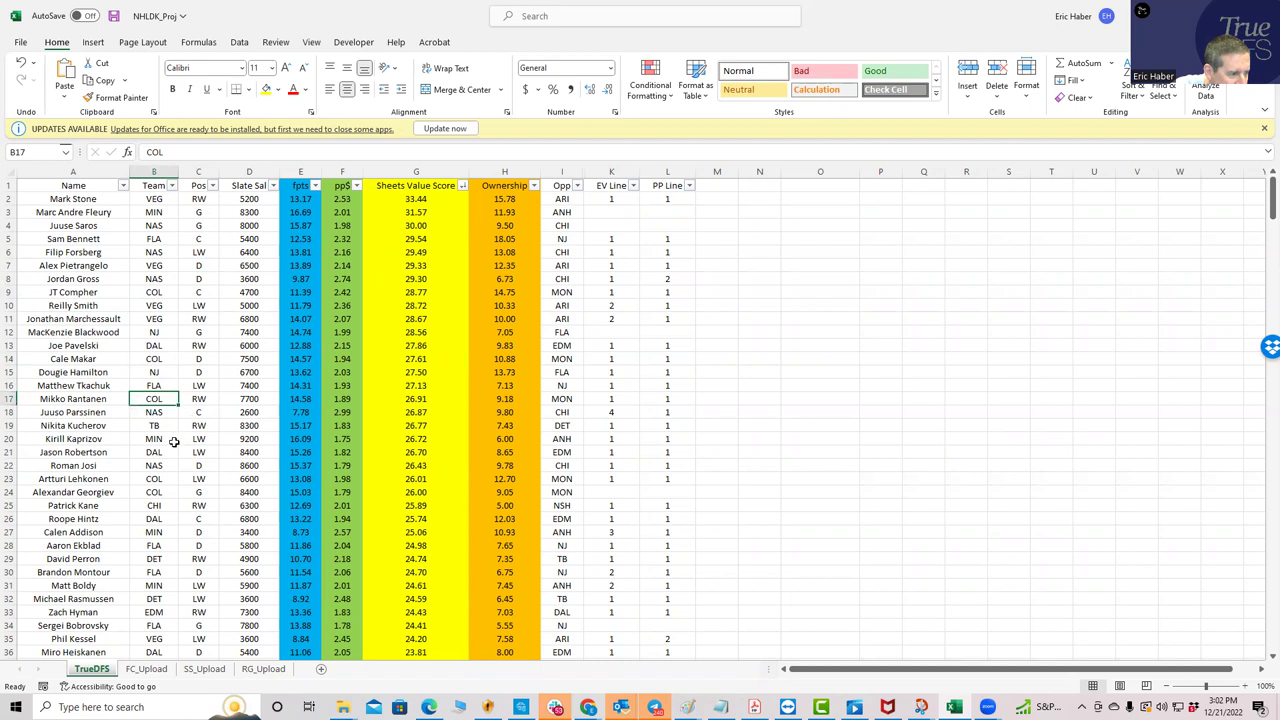
{"action": "left_click", "coordinate": [155, 480]}
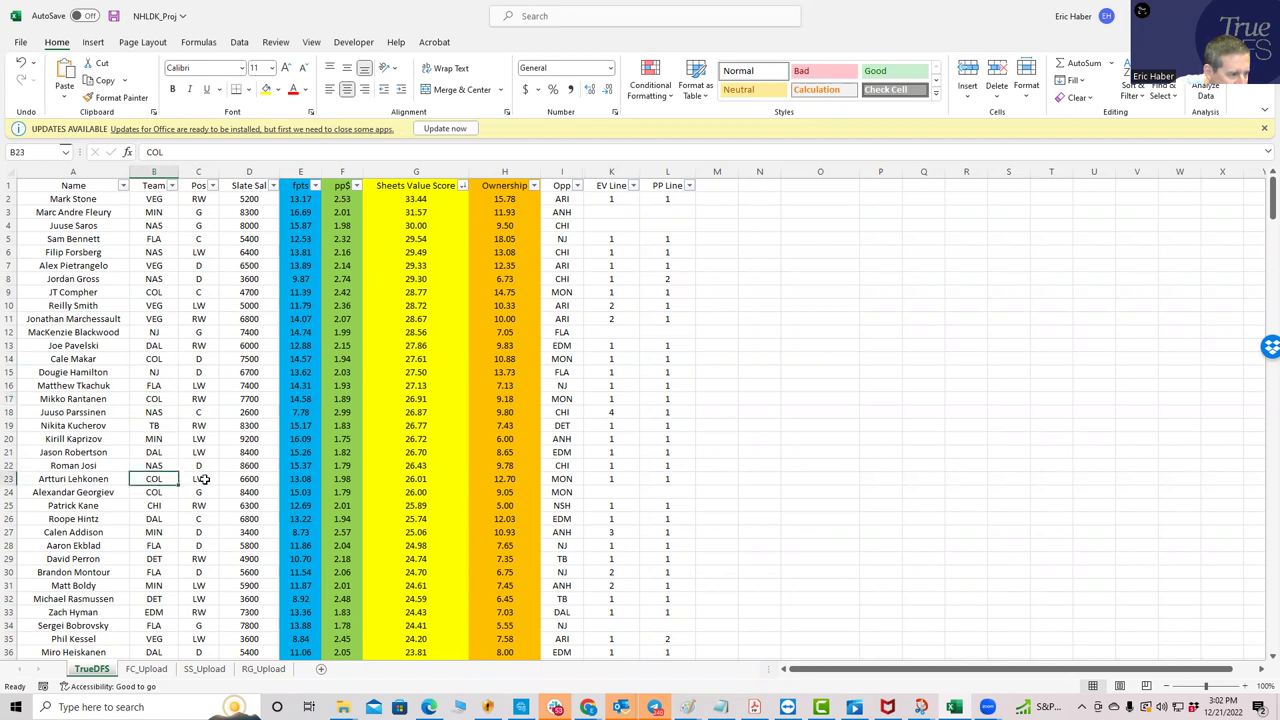
- Filter to MON @ COL and add J. Compher at C plus Rantanen and Lehkonen at W
{"action": "key", "text": "alt+Tab"}
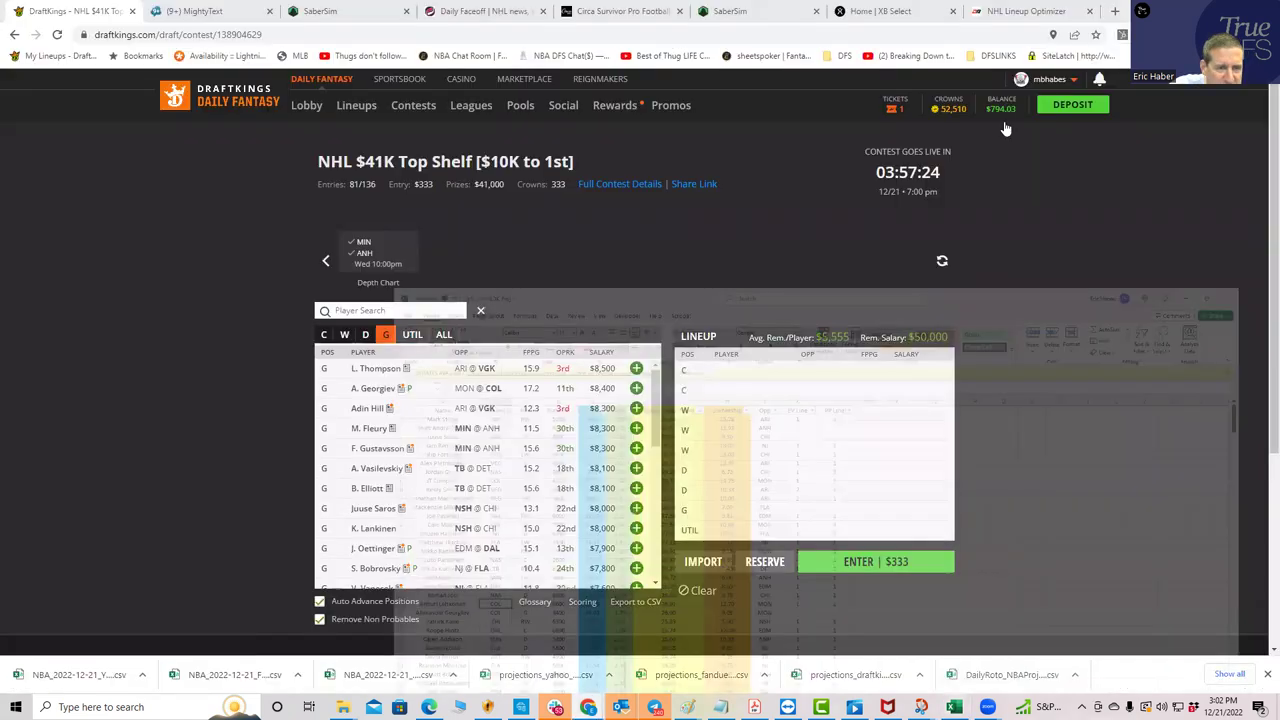
{"action": "left_click", "coordinate": [325, 261]}
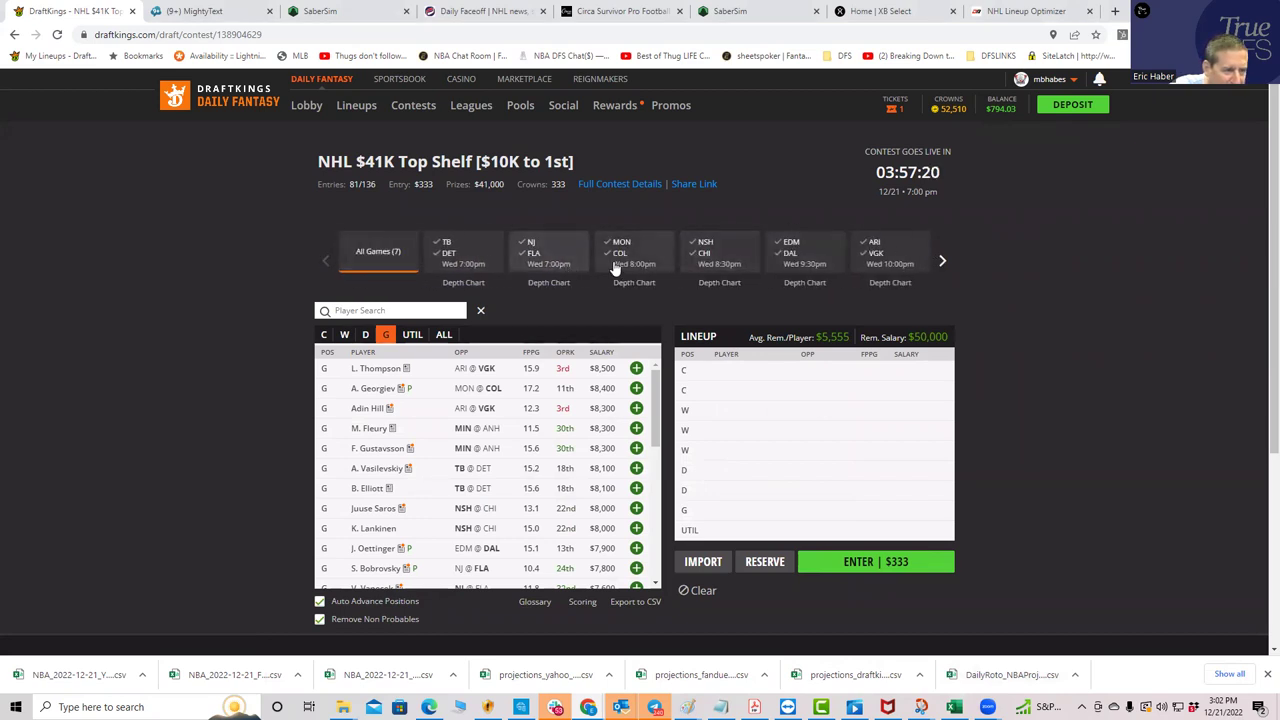
{"action": "left_click", "coordinate": [631, 258]}
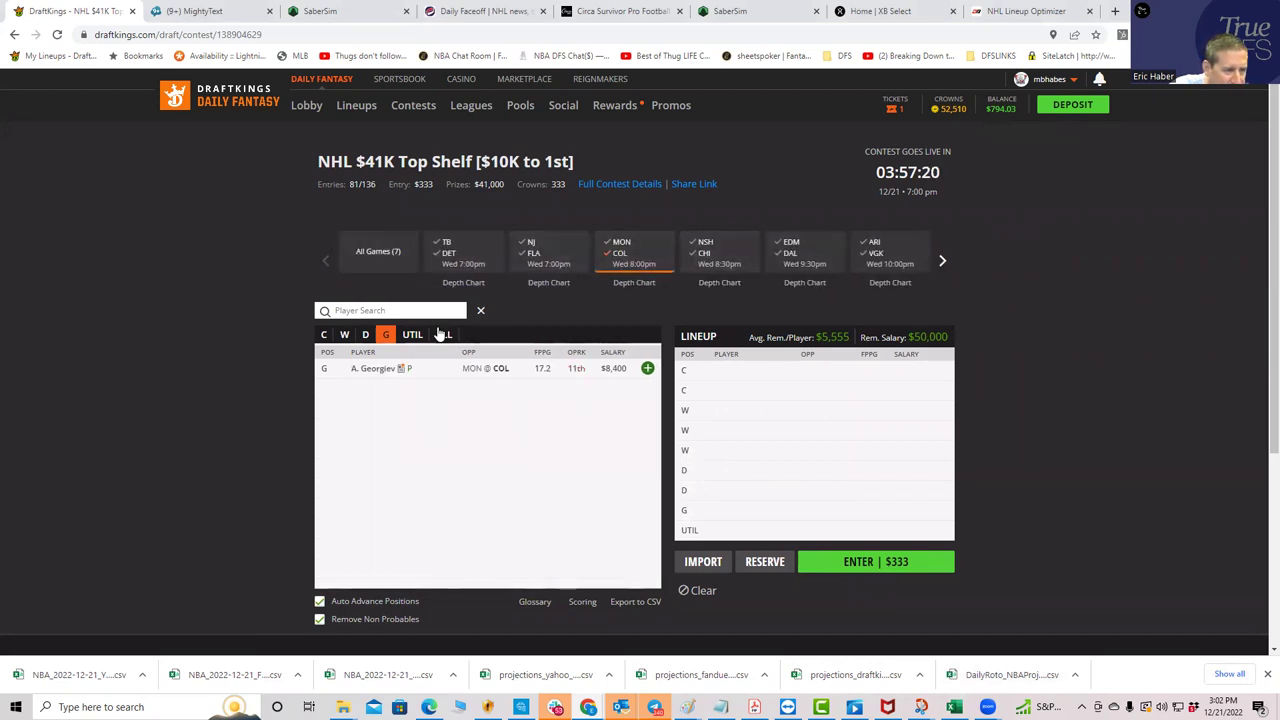
{"action": "left_click", "coordinate": [323, 334]}
{"action": "left_click", "coordinate": [647, 388]}
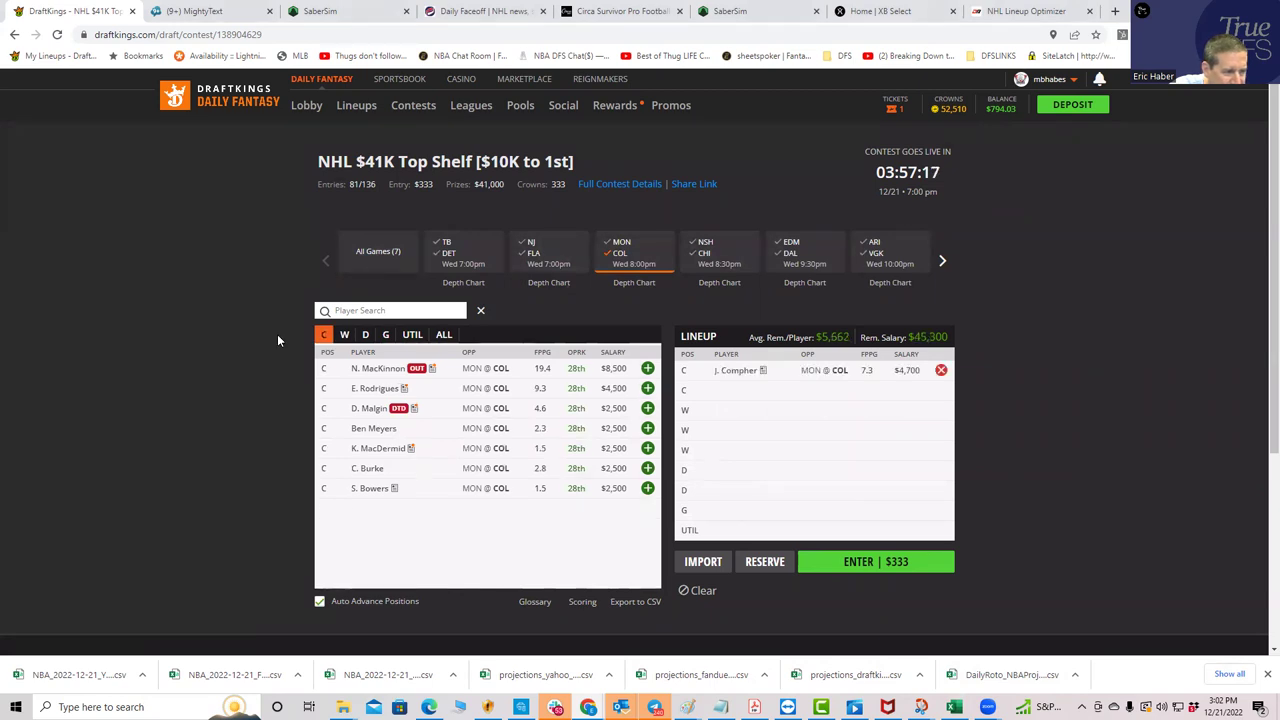
{"action": "left_click", "coordinate": [344, 334]}
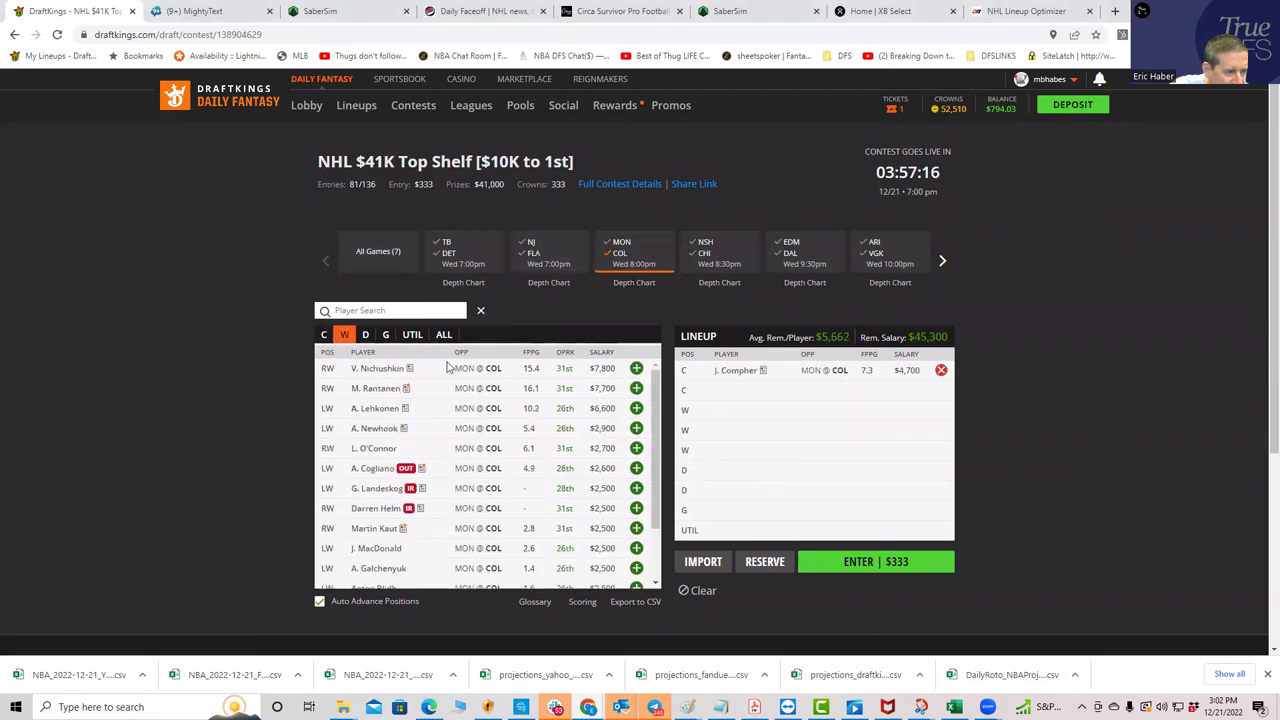
{"action": "left_click", "coordinate": [636, 389]}
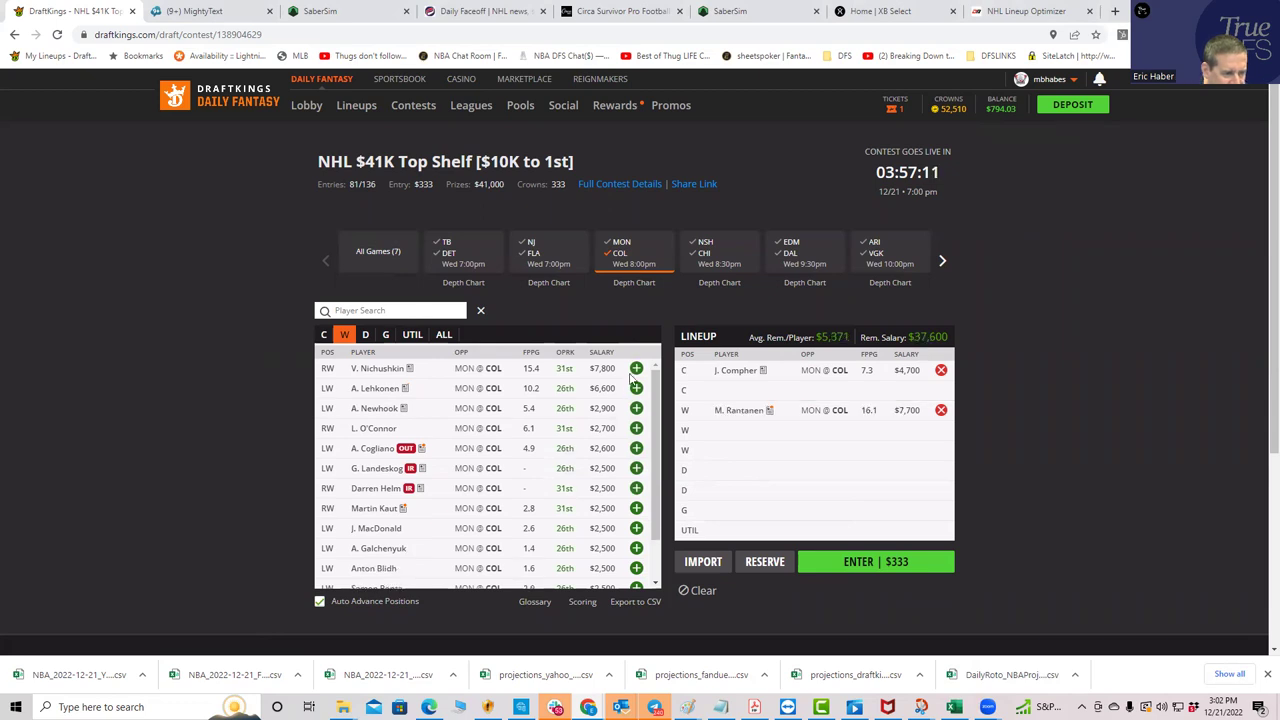
{"action": "left_click", "coordinate": [636, 389]}
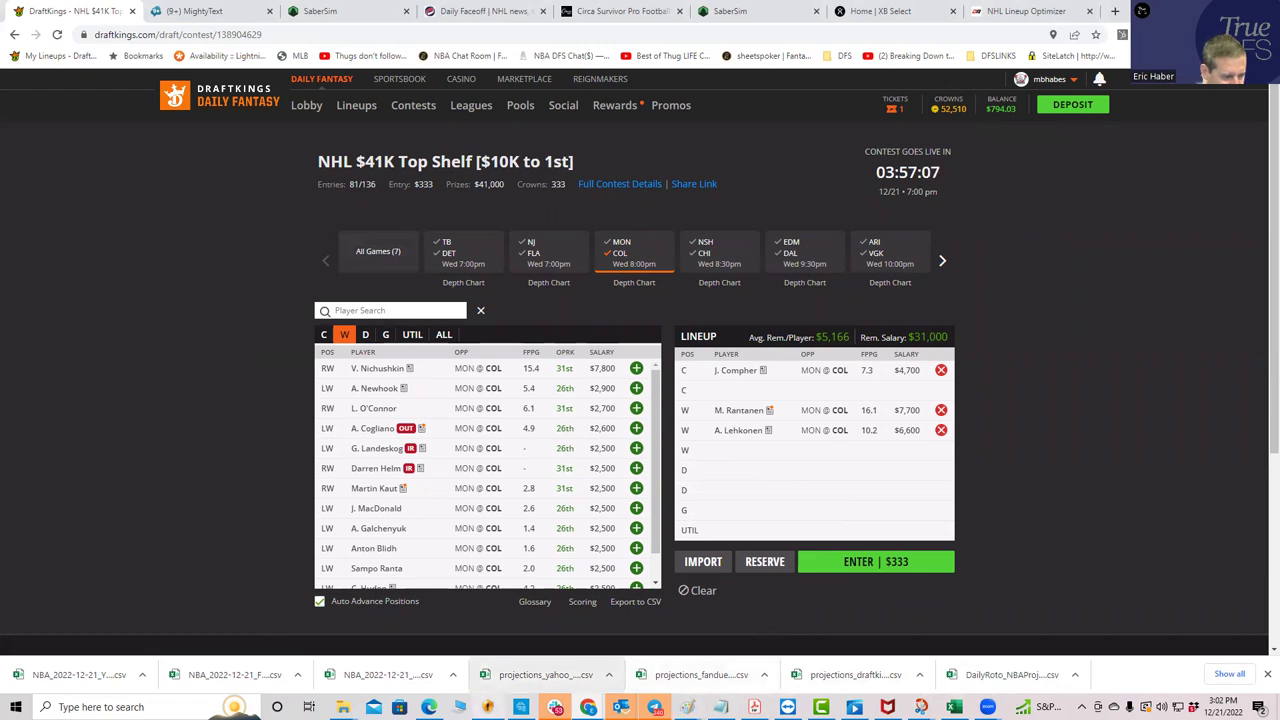
- Check Rantanen's EV line and Compher's PP line in the NHLDK_Proj projections
{"action": "left_click", "coordinate": [954, 707]}
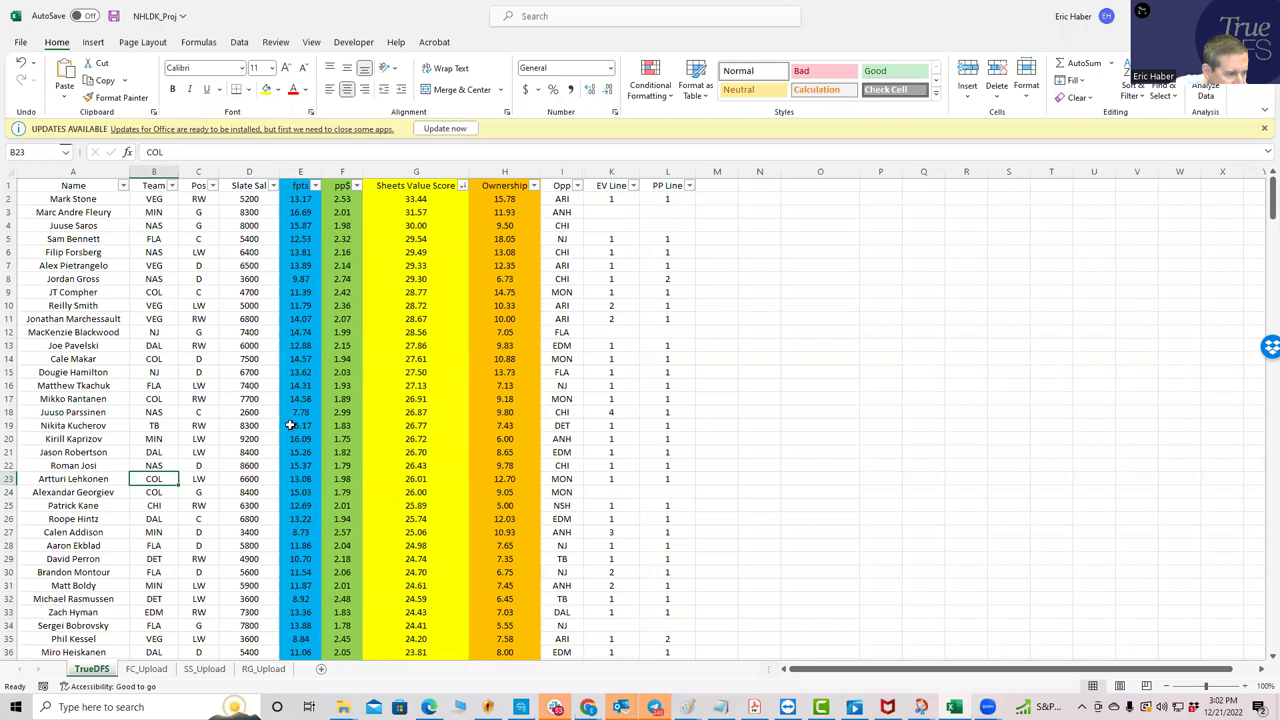
{"action": "left_click", "coordinate": [623, 399]}
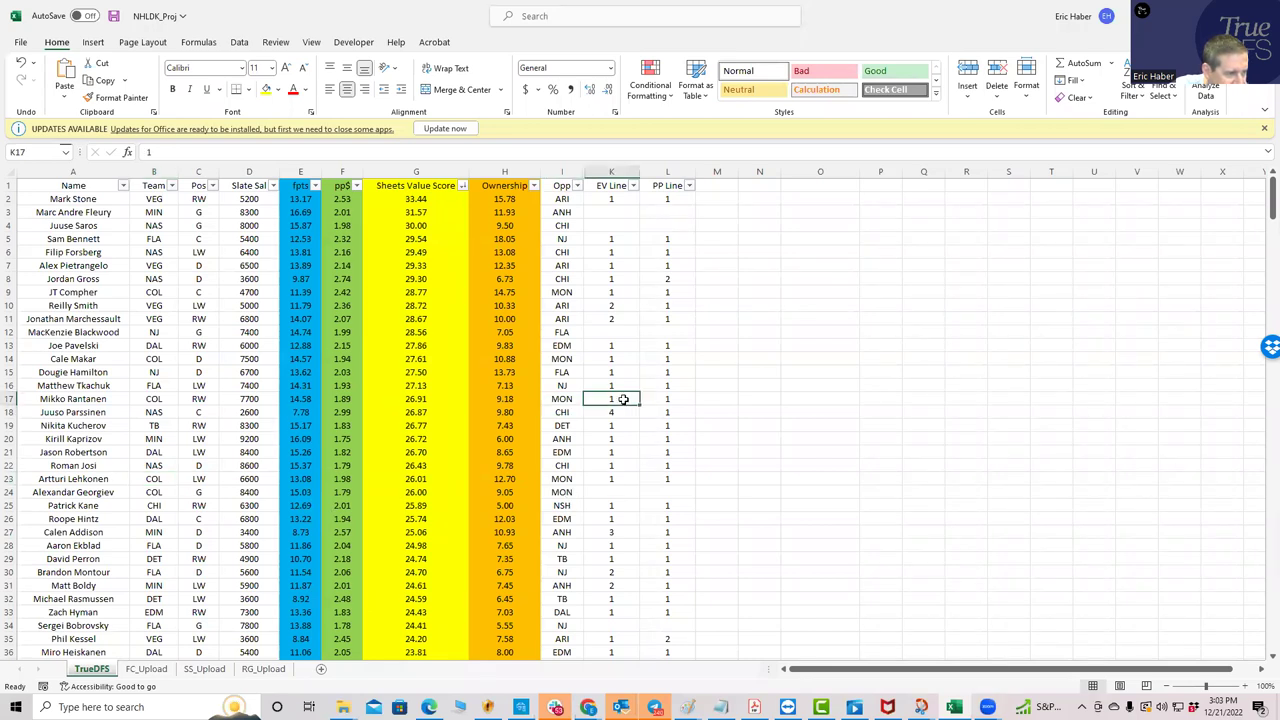
{"action": "left_click", "coordinate": [665, 292]}
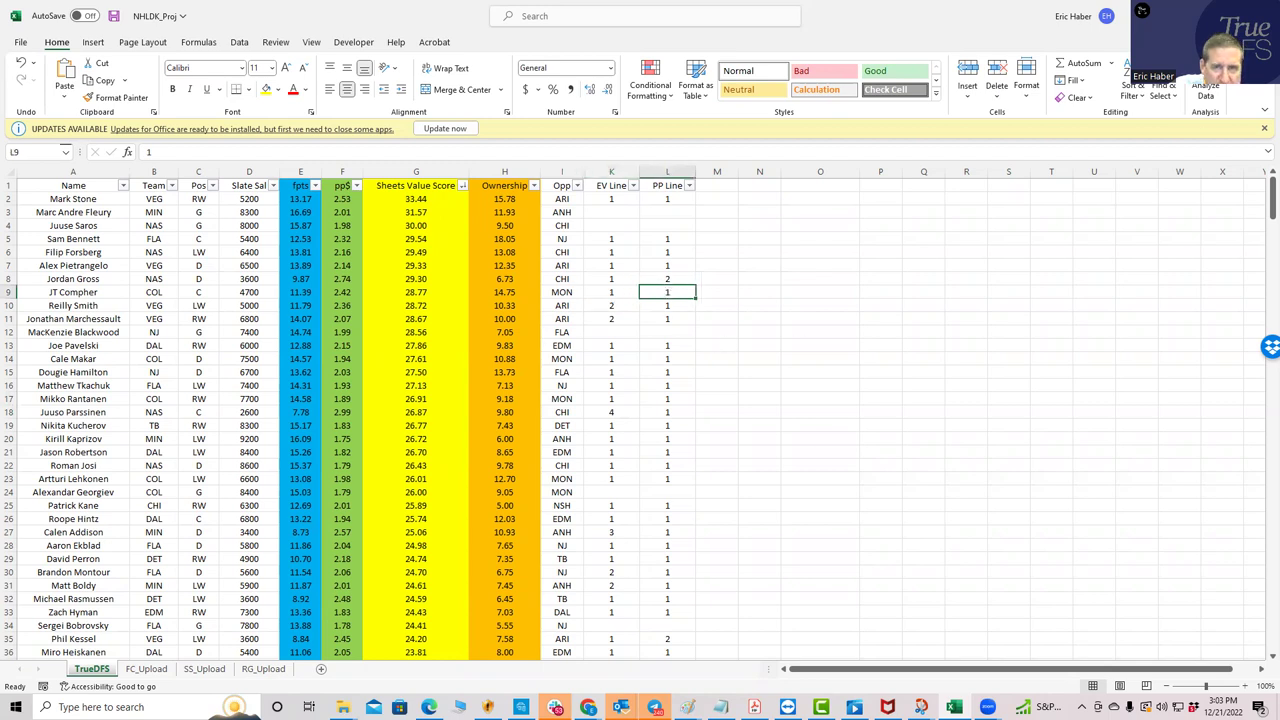
{"action": "key", "text": "alt+Tab"}
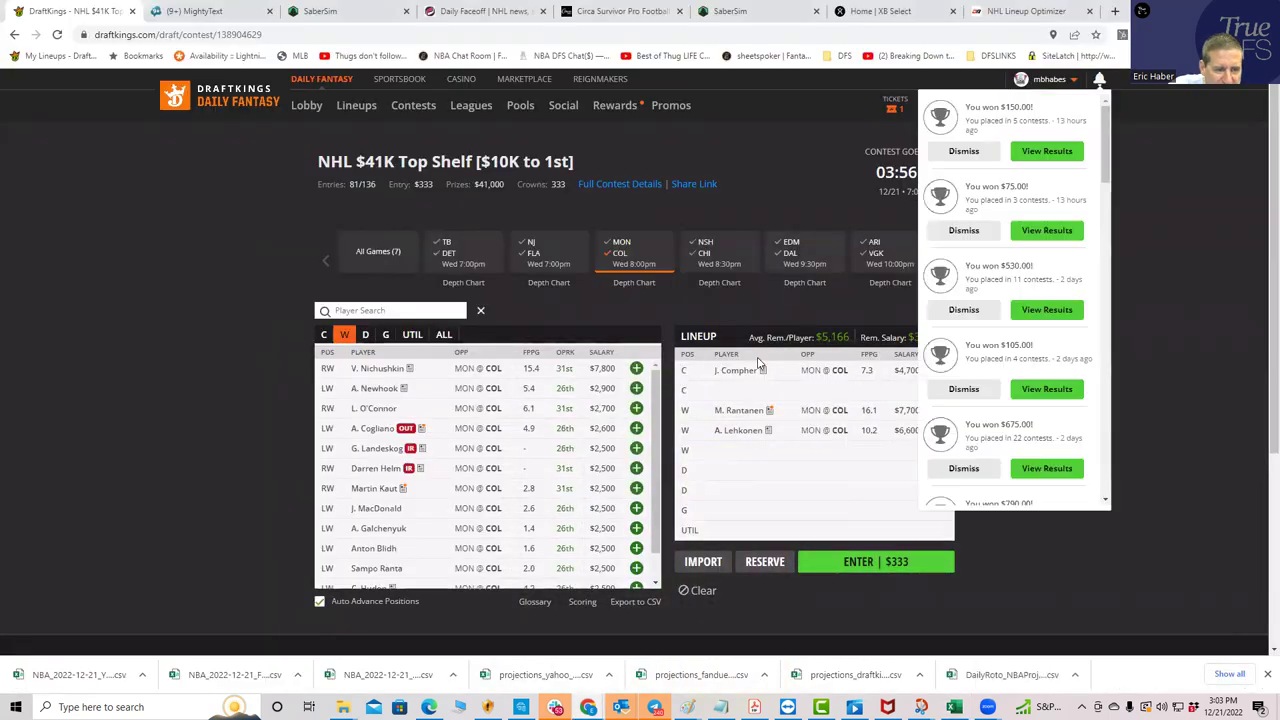
- Filter to ARI @ VGK and add Stephenson at C, Marchessault at W, Pietrangelo at D
{"action": "left_click", "coordinate": [830, 465]}
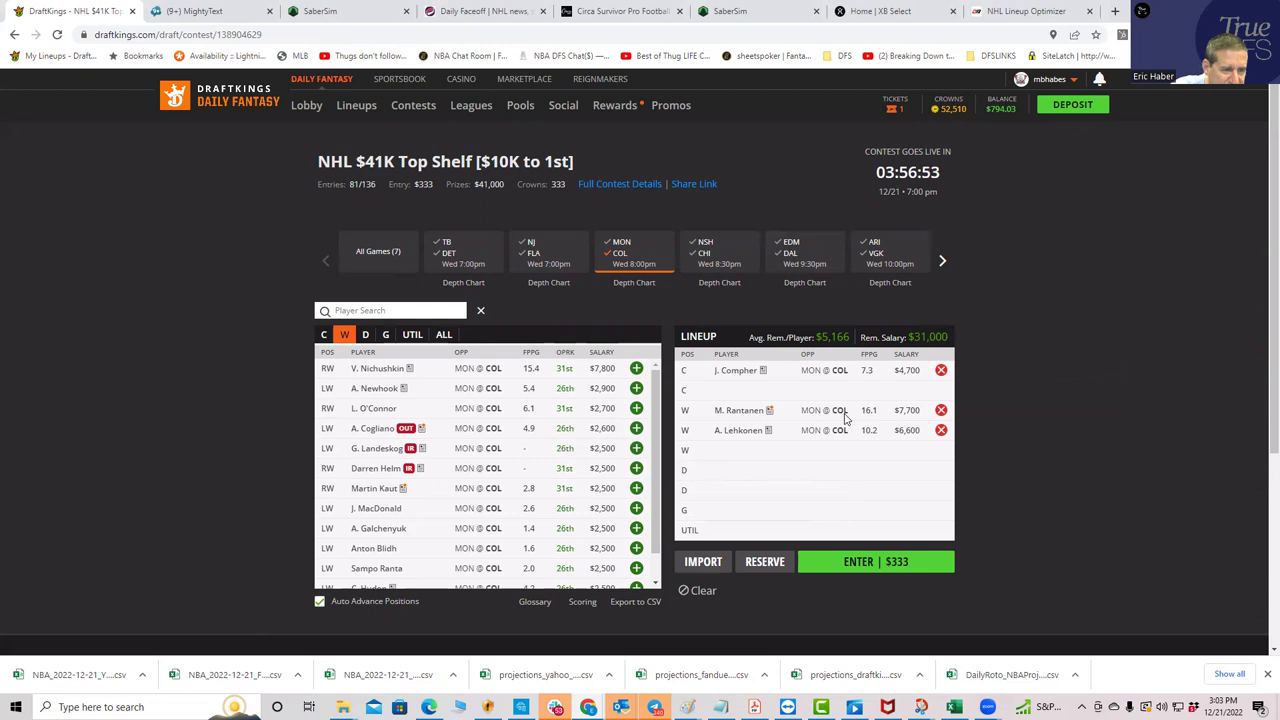
{"action": "left_click", "coordinate": [622, 252]}
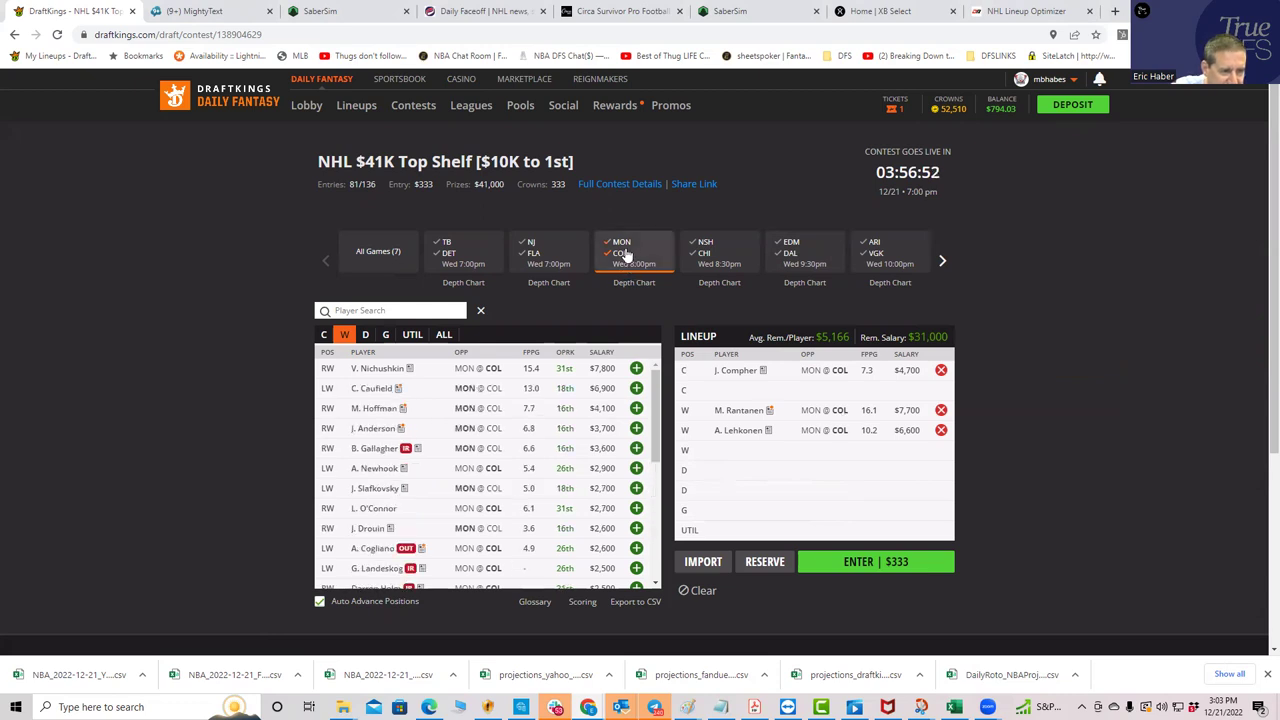
{"action": "left_click", "coordinate": [886, 256]}
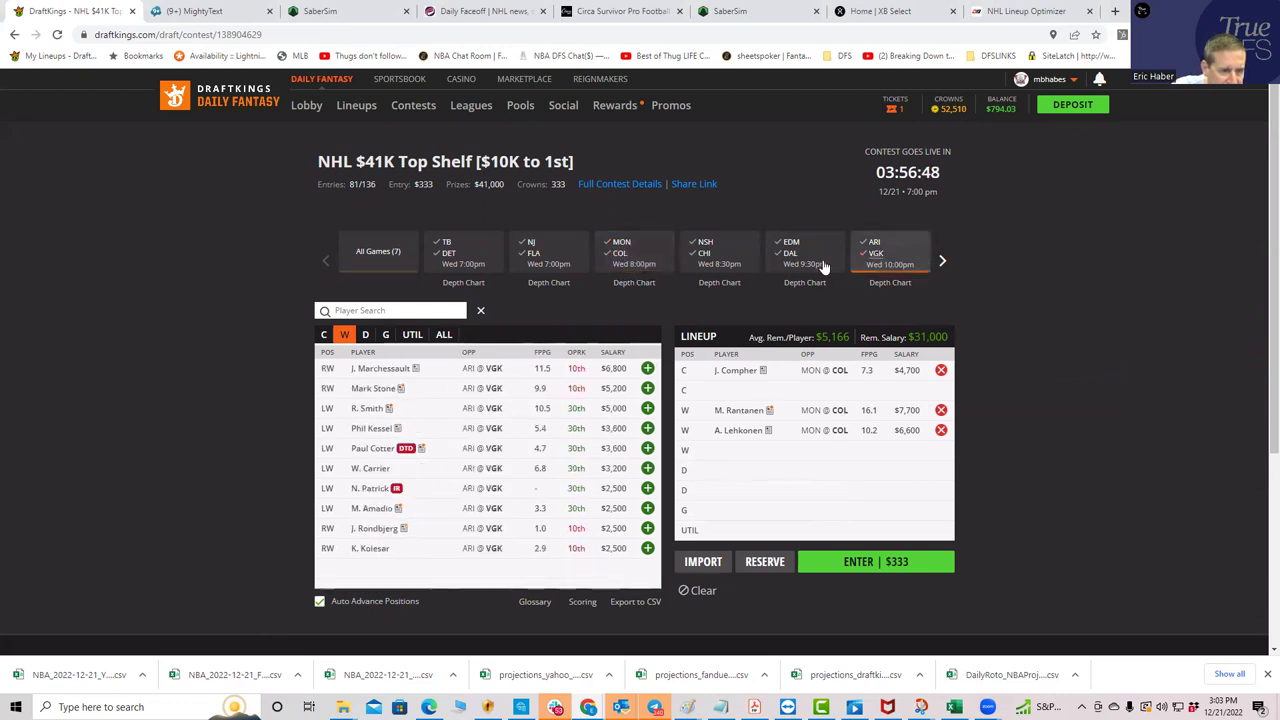
{"action": "left_click", "coordinate": [324, 334]}
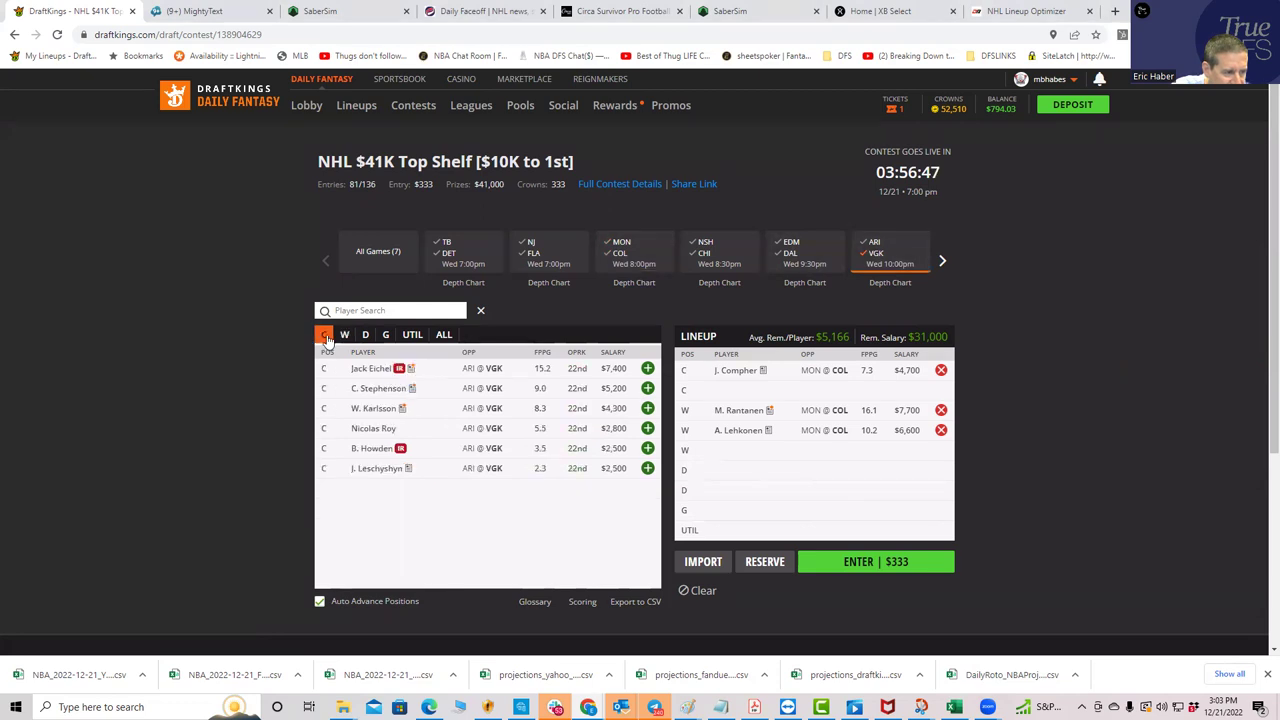
{"action": "left_click", "coordinate": [647, 388]}
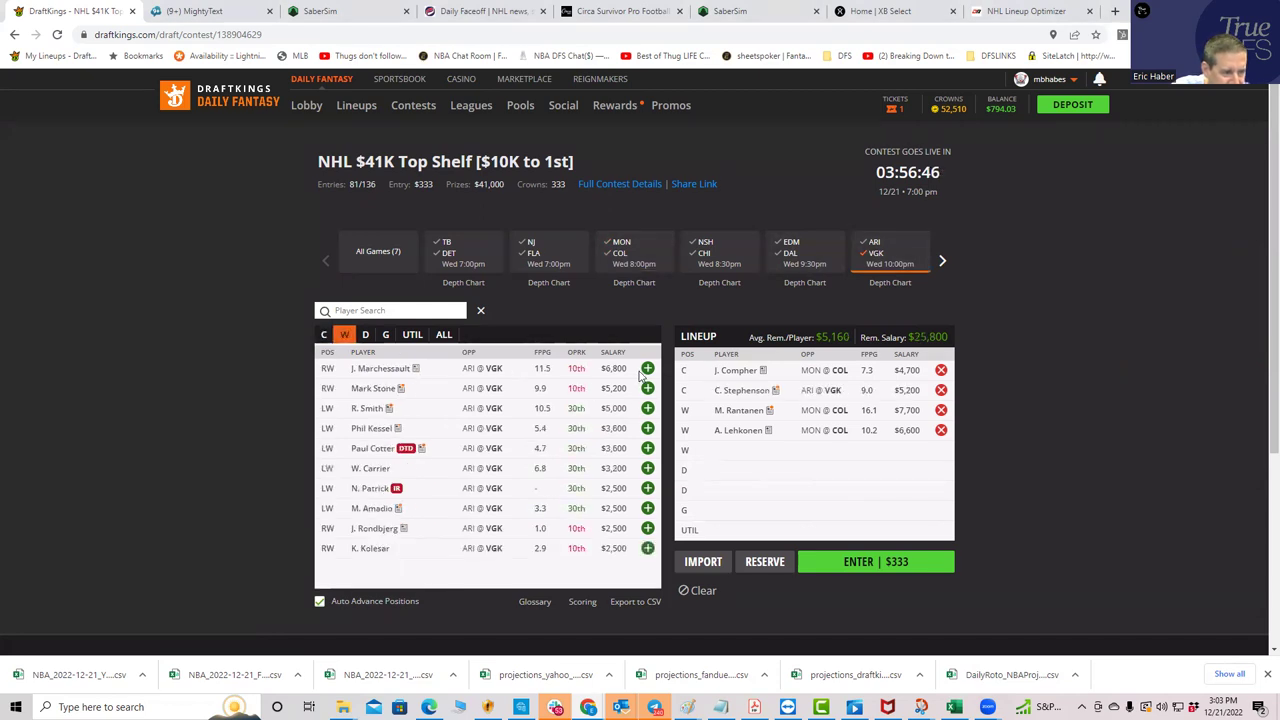
{"action": "left_click", "coordinate": [647, 369]}
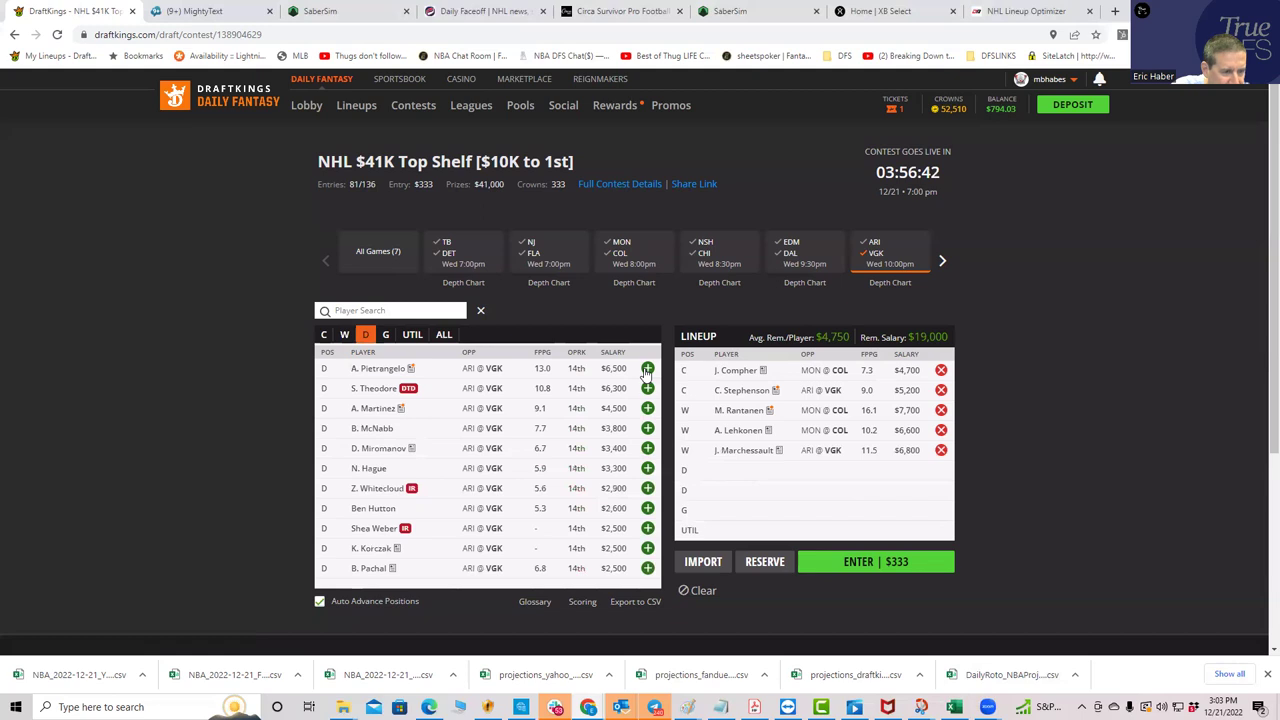
{"action": "left_click", "coordinate": [647, 369]}
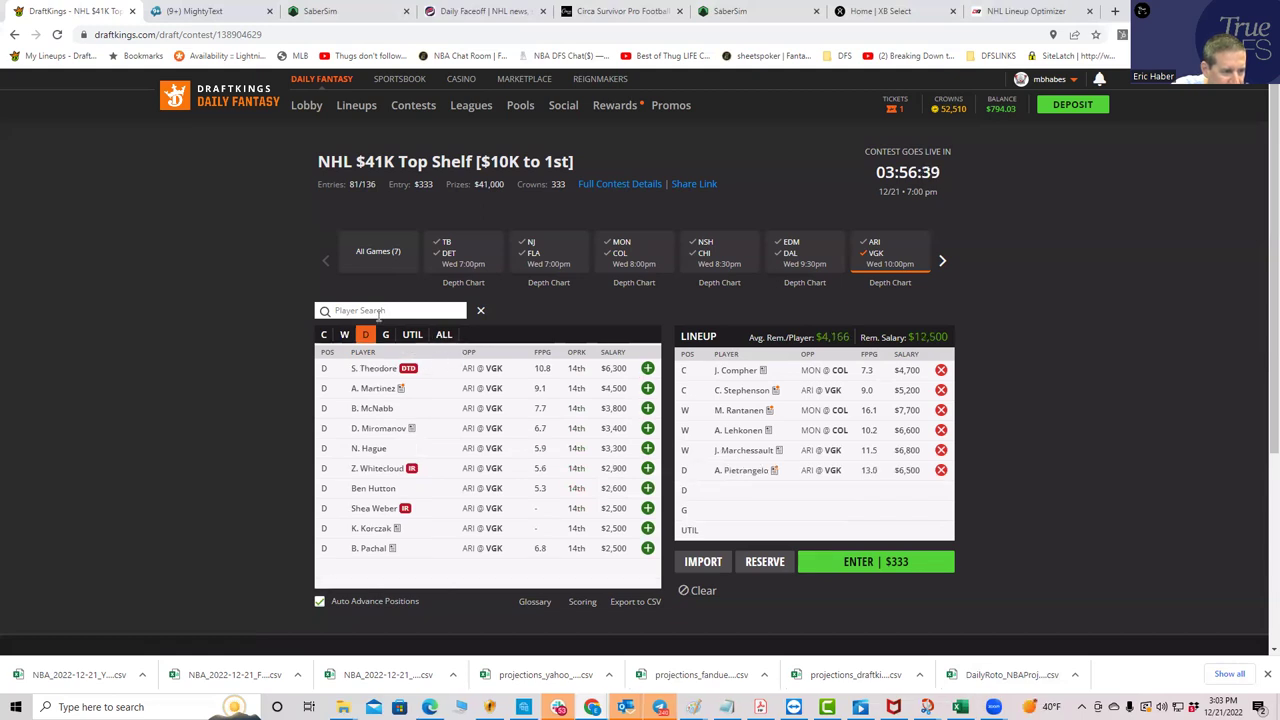
- Search 'st' among utility players and add Mark Stone at UTIL
{"action": "left_click", "coordinate": [412, 335]}
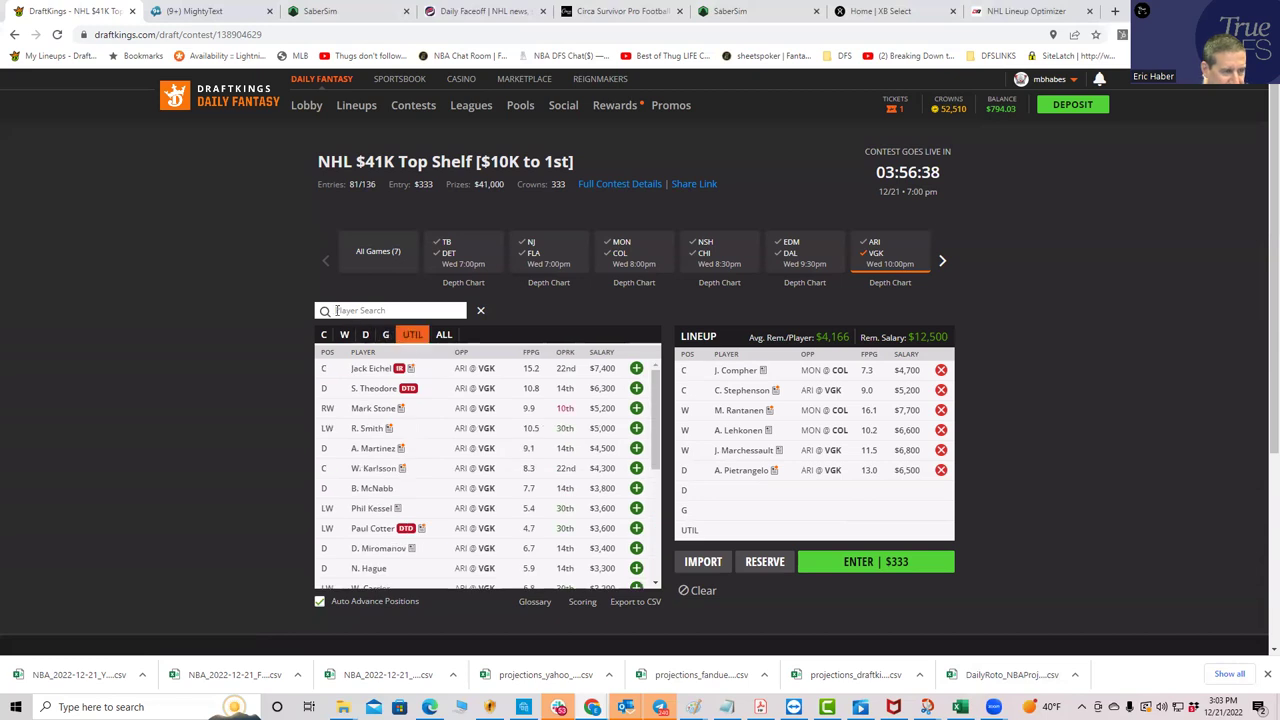
{"action": "left_click", "coordinate": [349, 311]}
{"action": "type", "text": "st"}
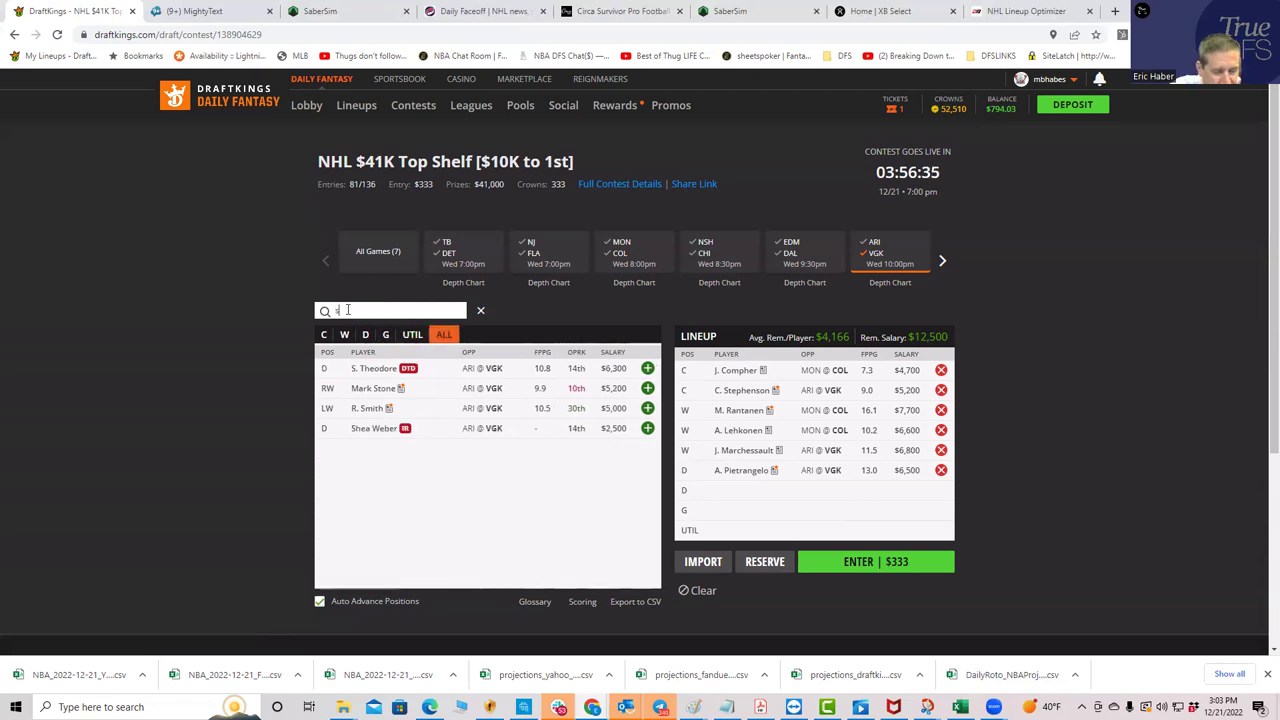
{"action": "left_click", "coordinate": [648, 370]}
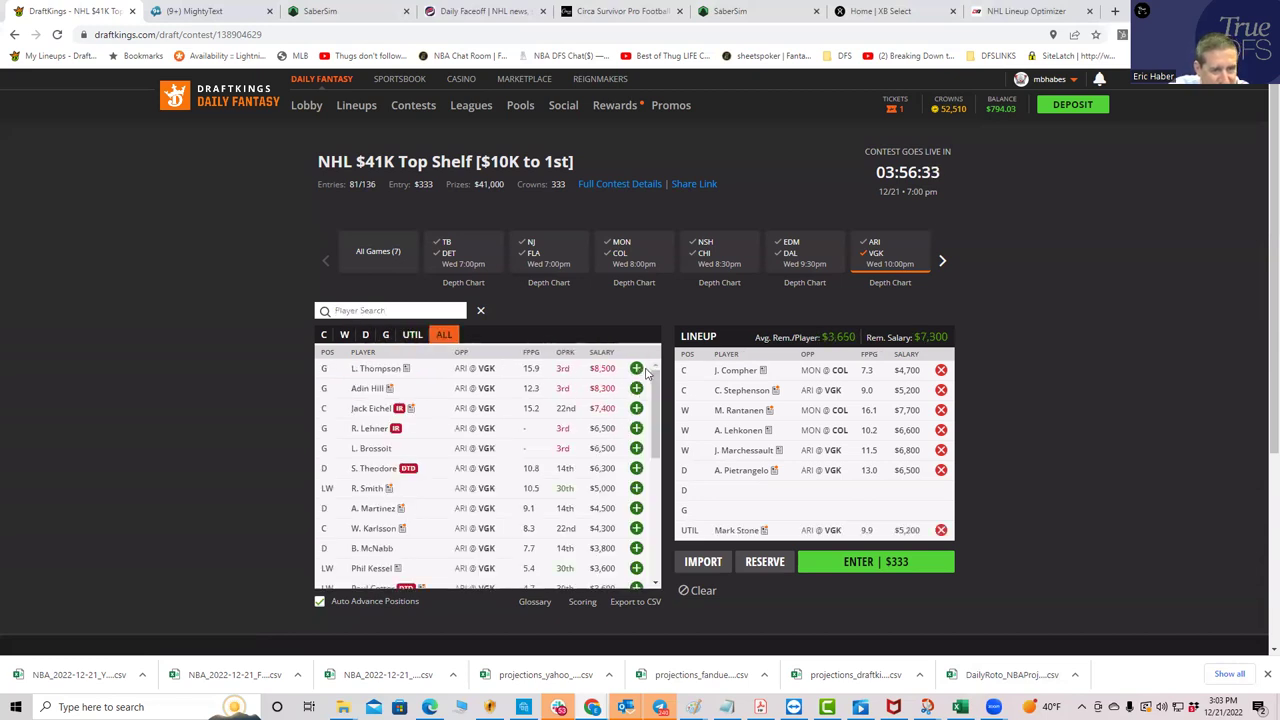
- Remove the four VGK players, filter to NSH @ CHI, and add J. Parssinen at C
{"action": "left_click", "coordinate": [941, 470]}
{"action": "left_click", "coordinate": [941, 450]}
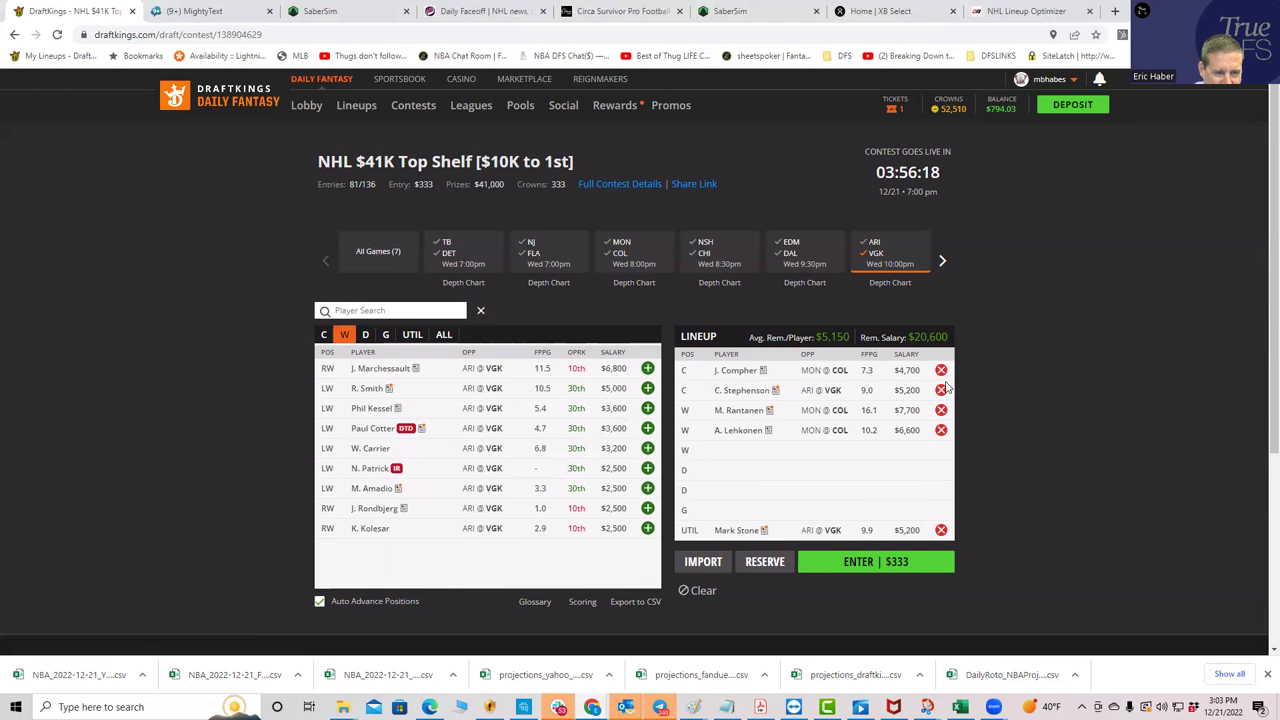
{"action": "left_click", "coordinate": [941, 390]}
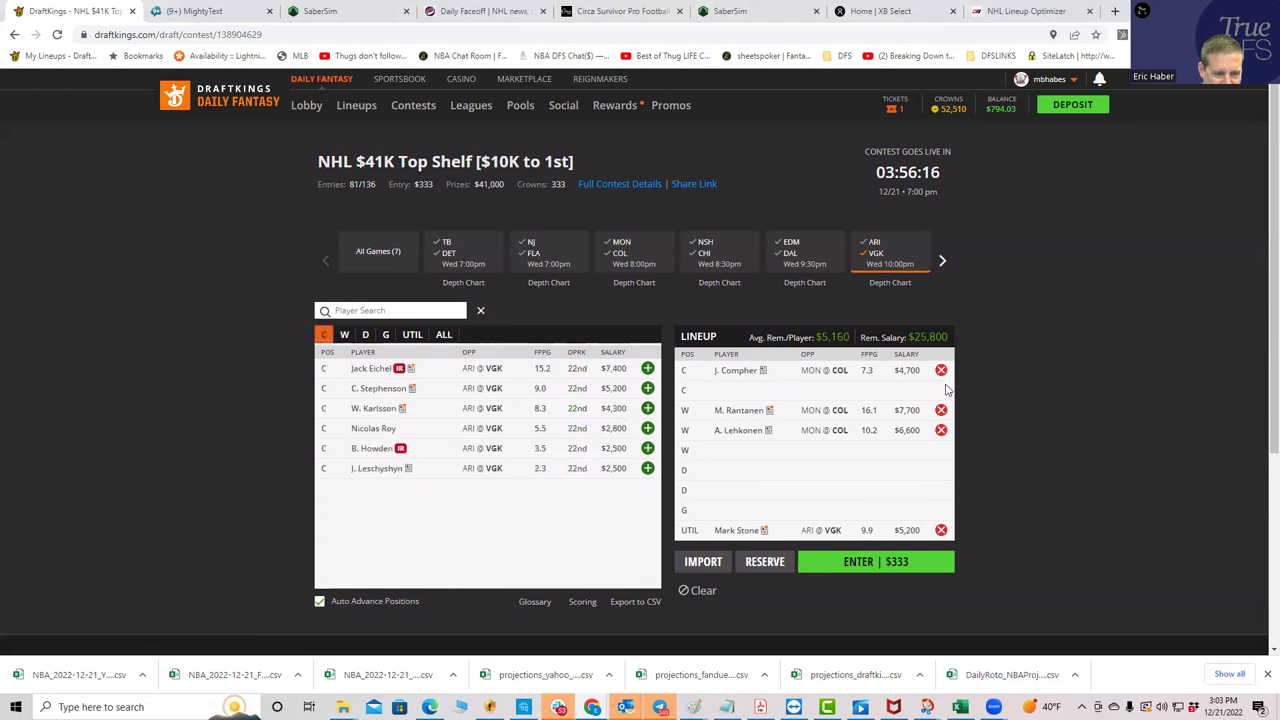
{"action": "left_click", "coordinate": [941, 530]}
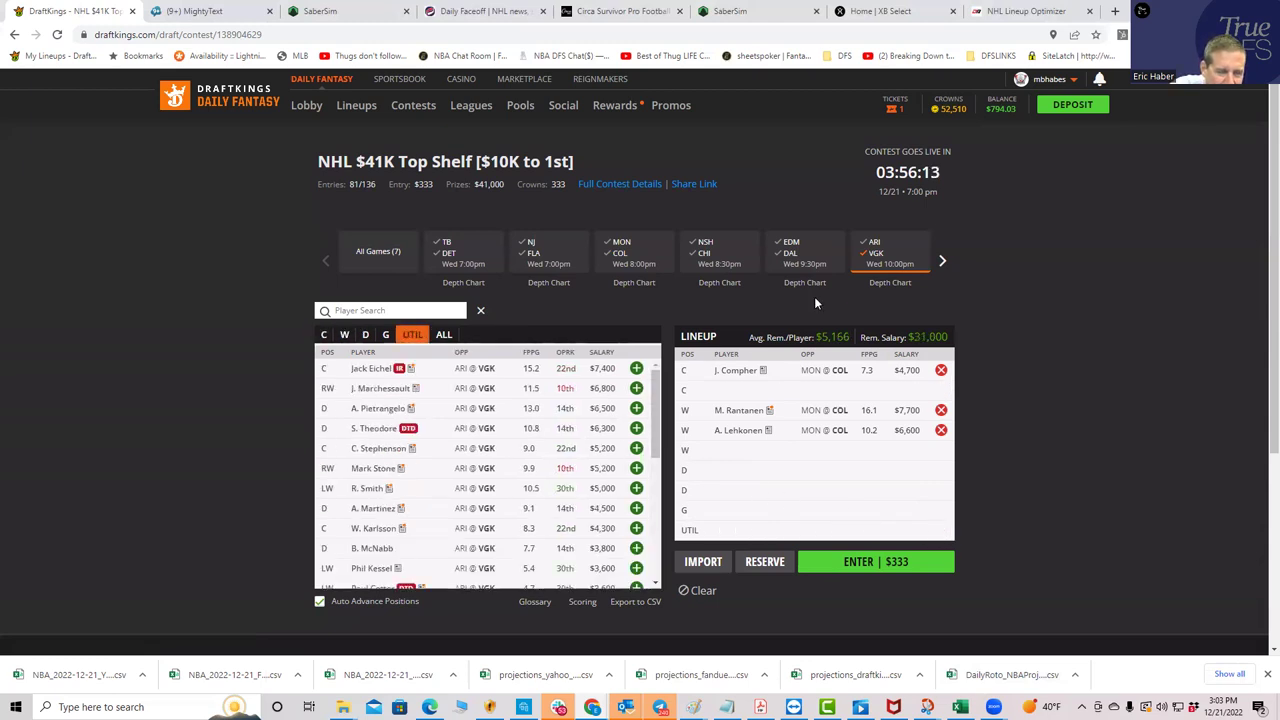
{"action": "left_click", "coordinate": [855, 243]}
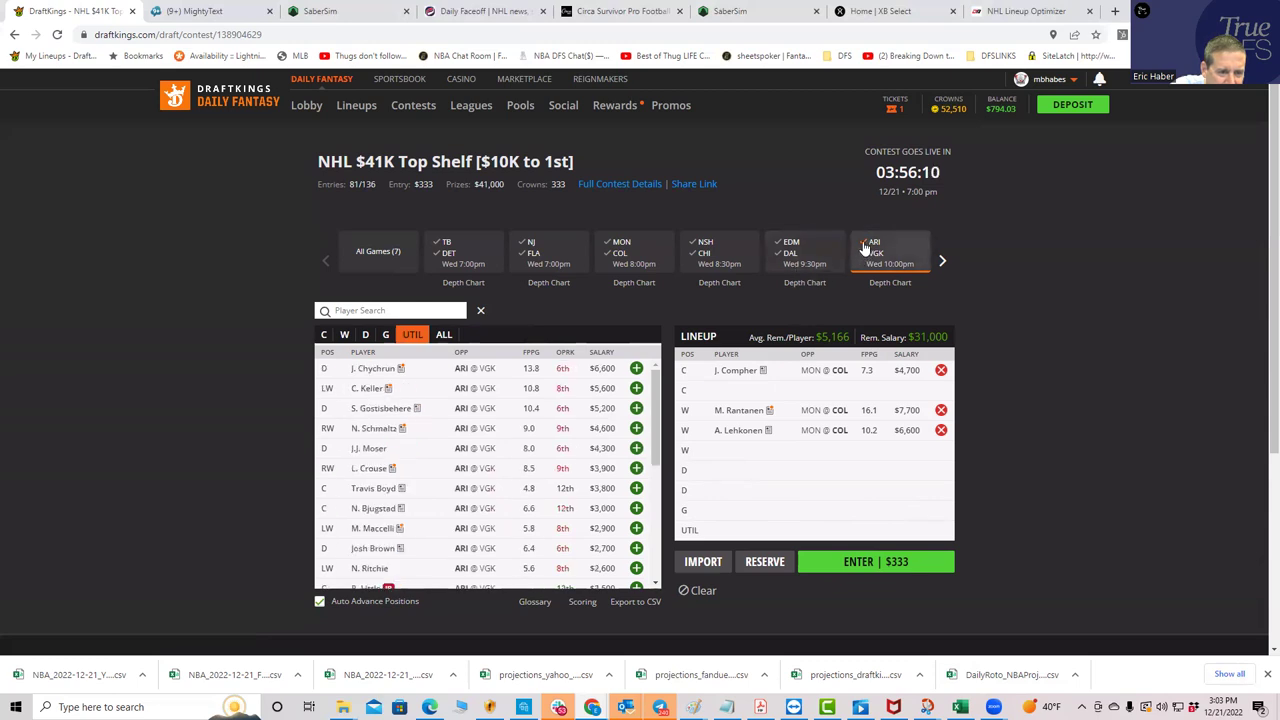
{"action": "left_click", "coordinate": [720, 252]}
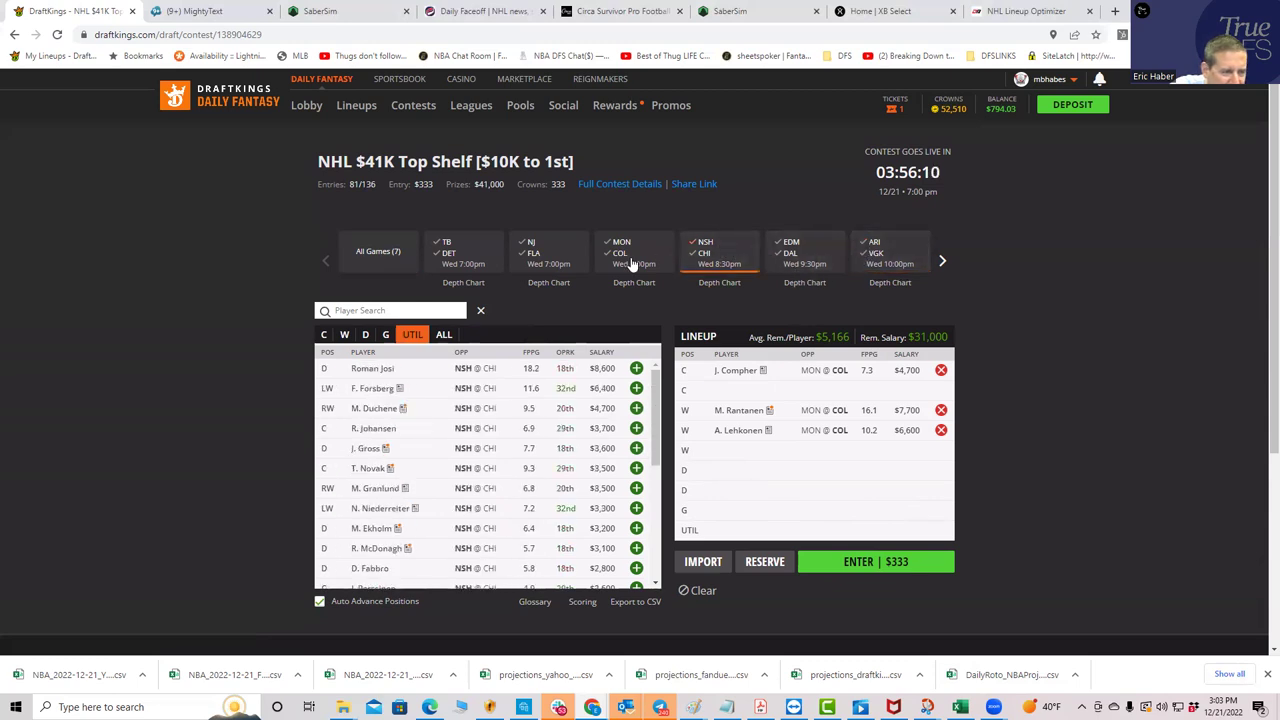
{"action": "left_click", "coordinate": [324, 335]}
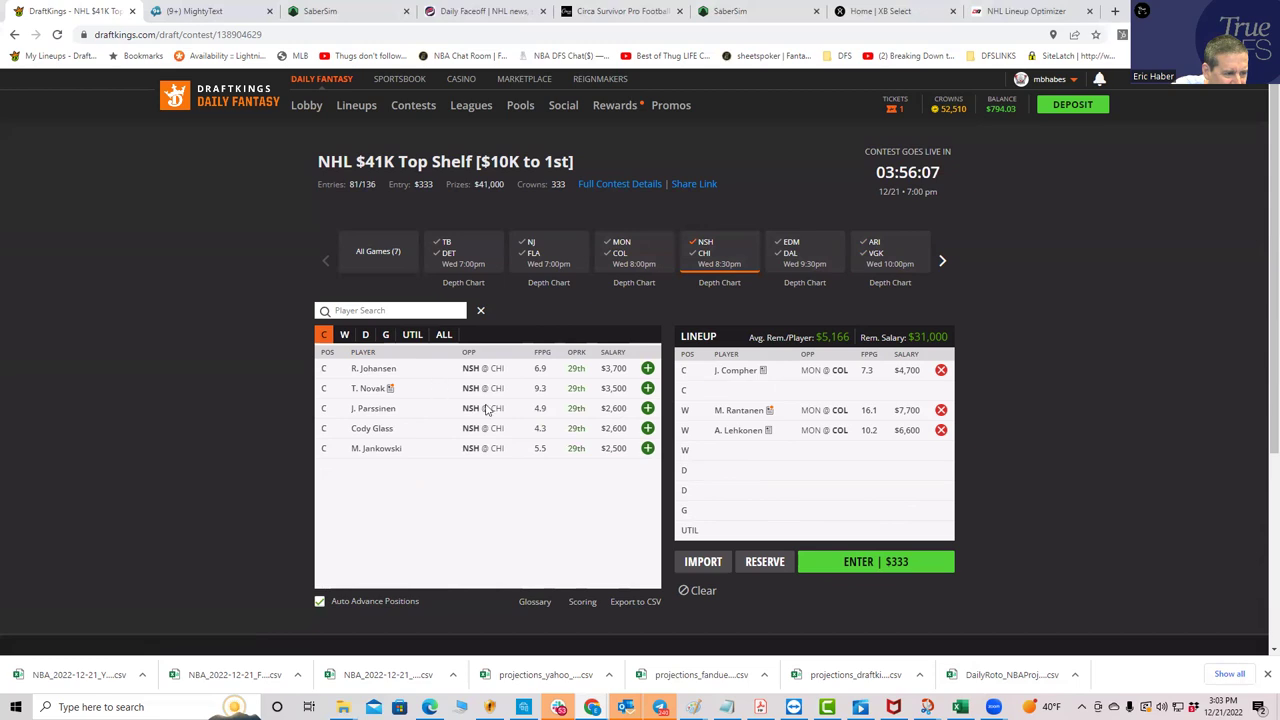
{"action": "left_click", "coordinate": [646, 409]}
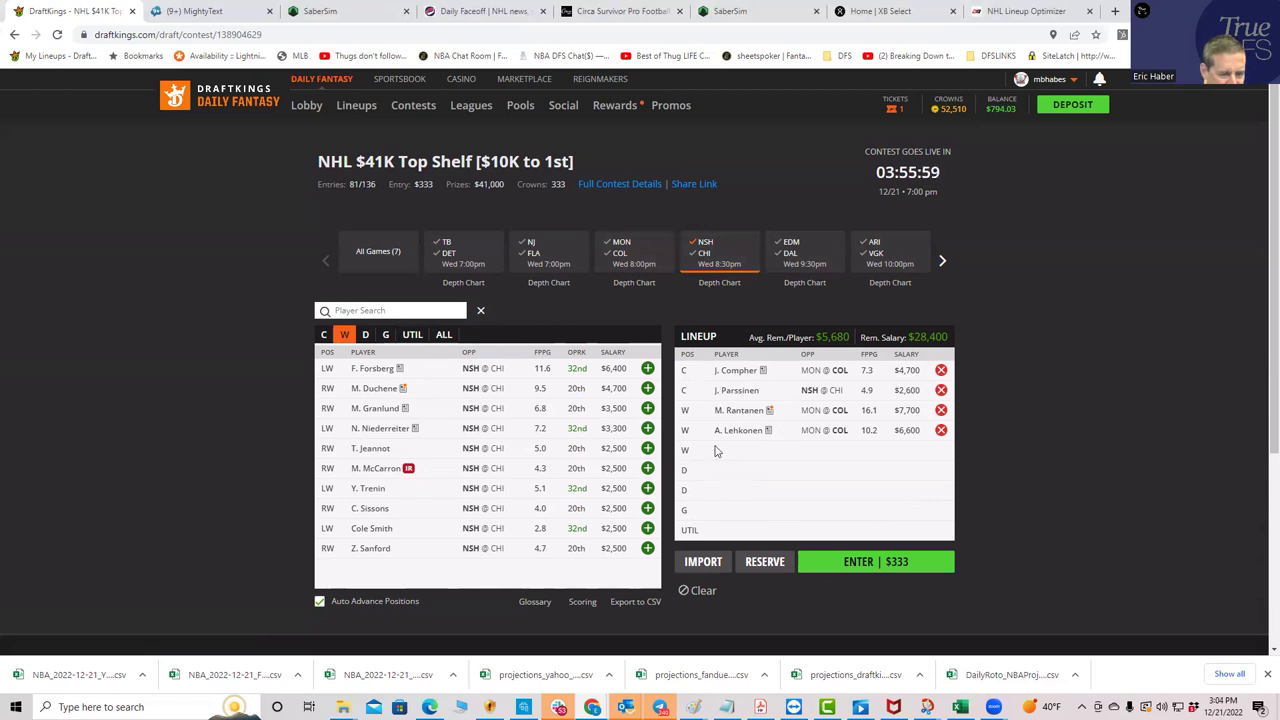
- Remove Parssinen, Compher, Rantanen and Lehkonen to empty the lineup
{"action": "left_click", "coordinate": [941, 389]}
{"action": "left_click", "coordinate": [941, 370]}
{"action": "left_click", "coordinate": [941, 410]}
{"action": "left_click", "coordinate": [941, 430]}
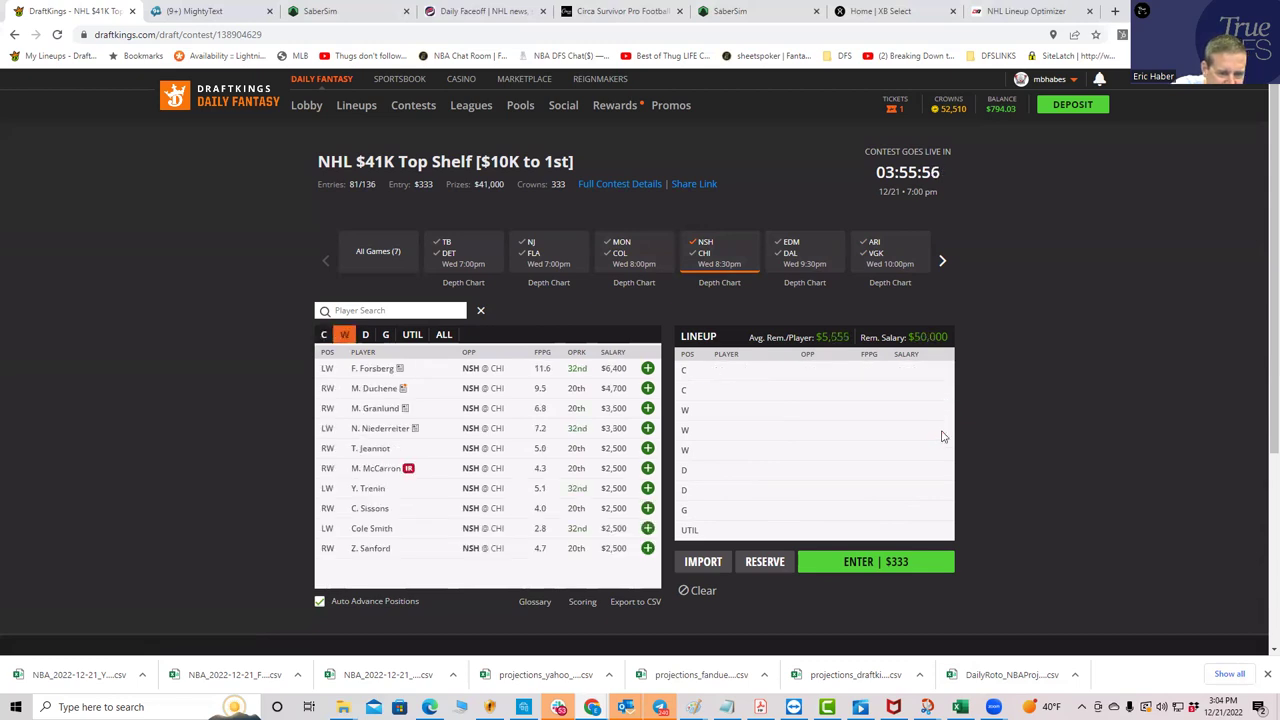
- Try the Chicago, Nashville and Edmonton filters, then list centres from all seven games
{"action": "left_click", "coordinate": [703, 253]}
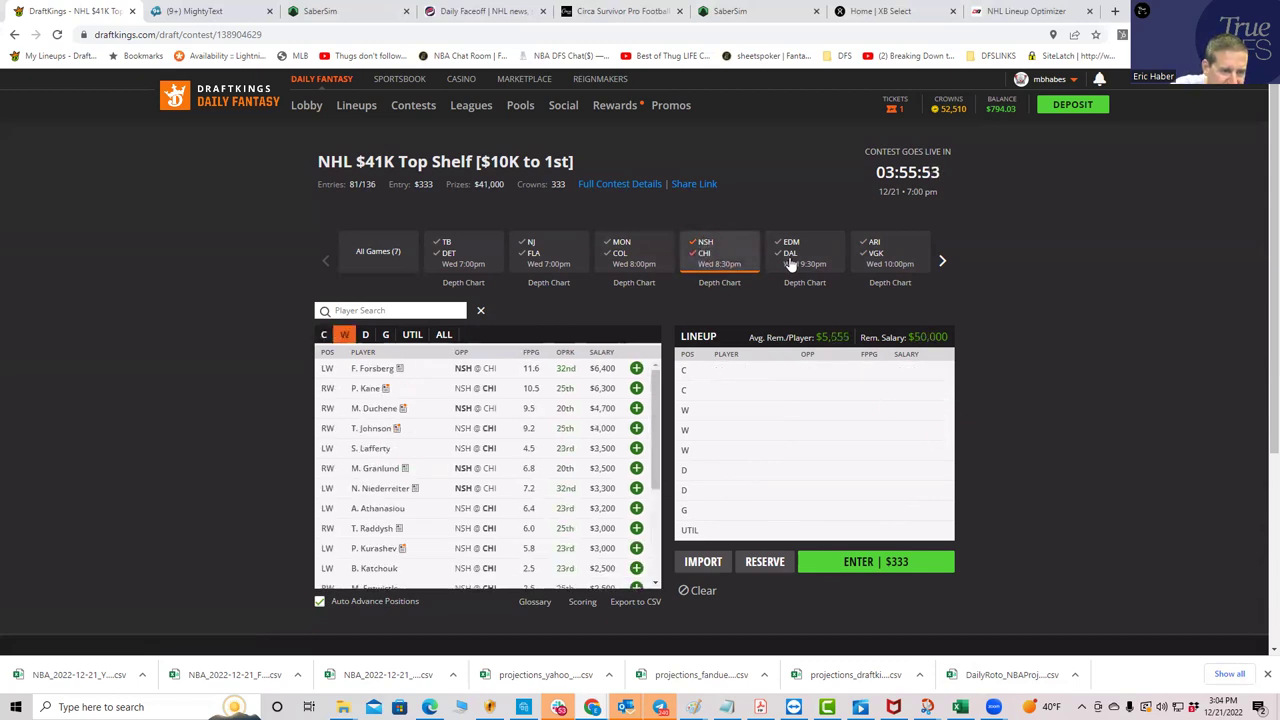
{"action": "left_click", "coordinate": [703, 253]}
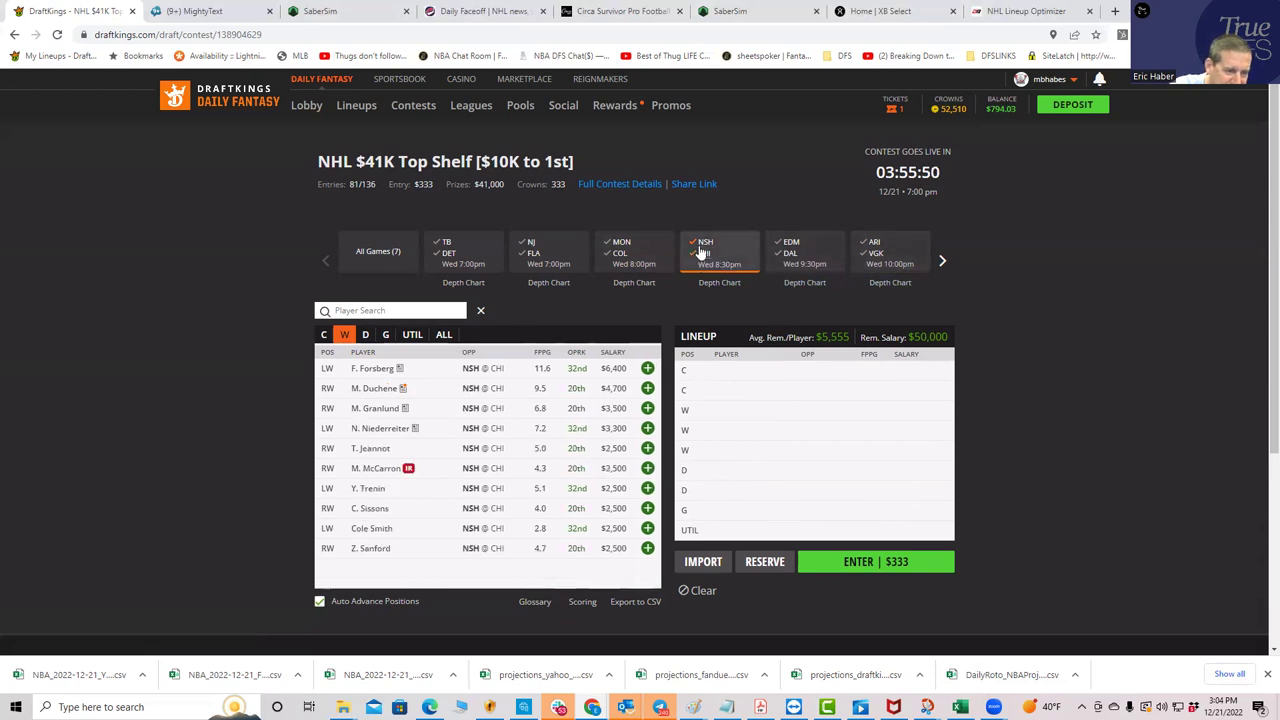
{"action": "left_click", "coordinate": [787, 244]}
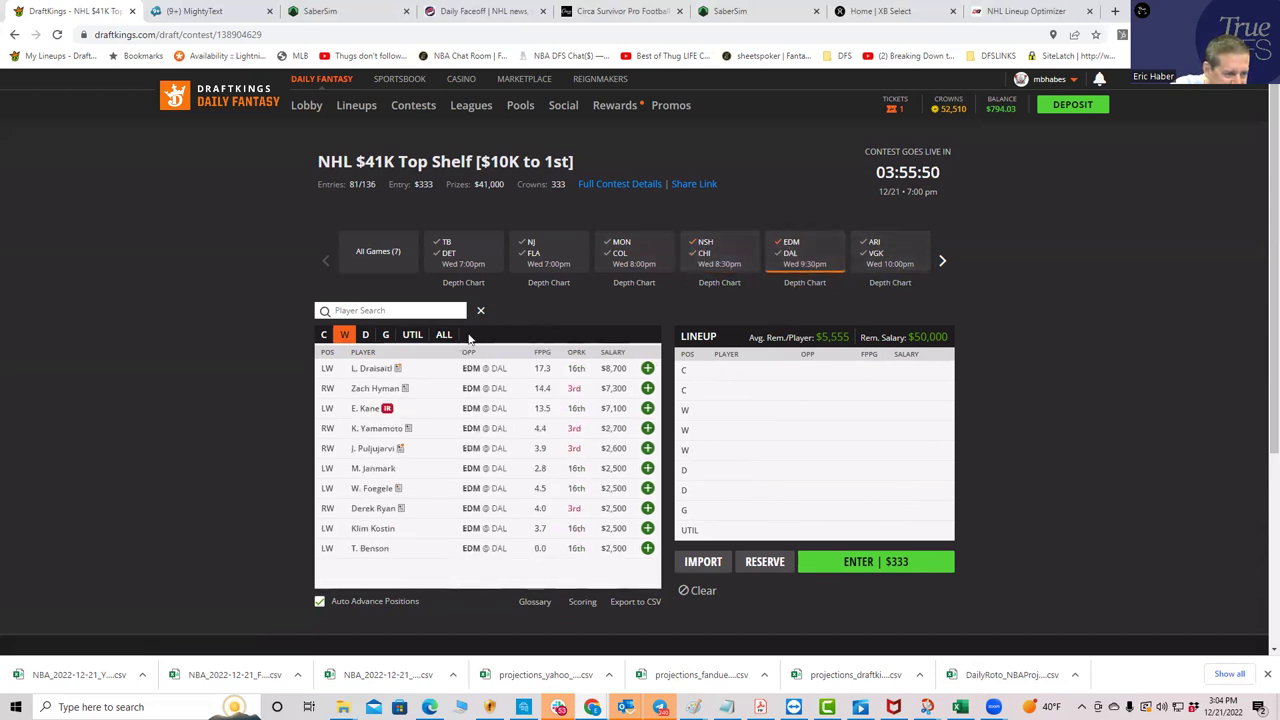
{"action": "left_click", "coordinate": [324, 336]}
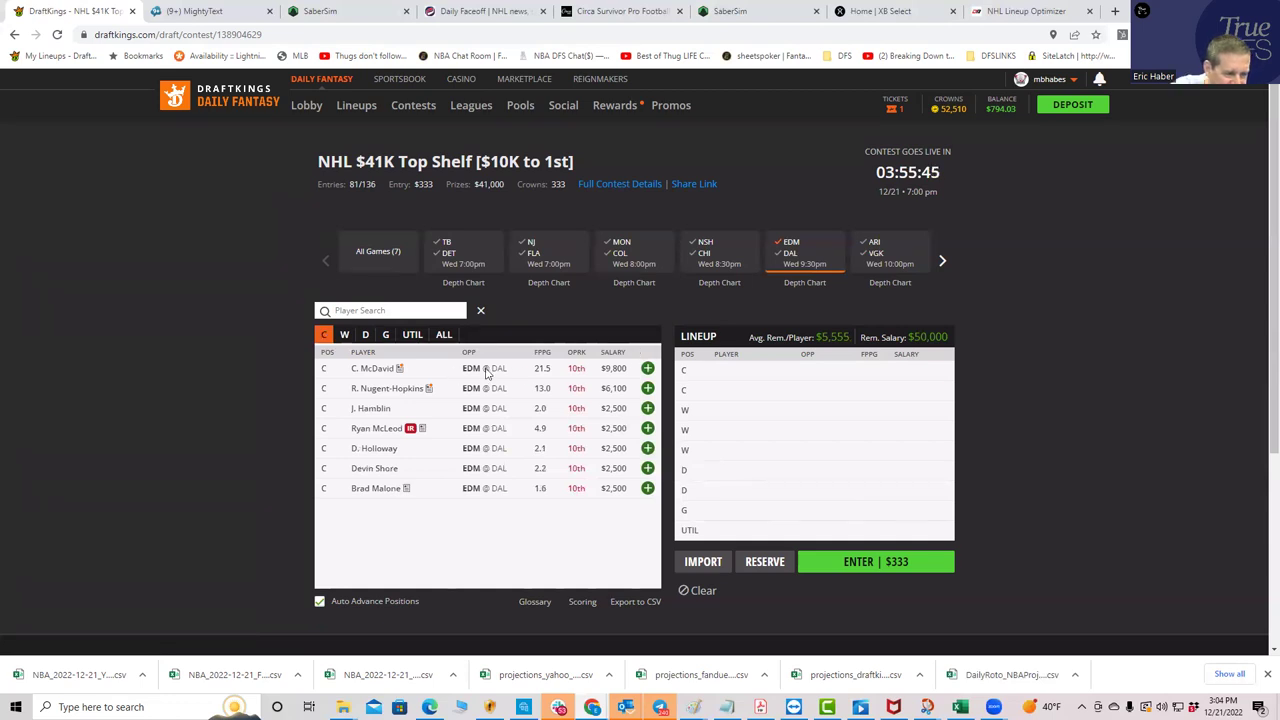
{"action": "left_click", "coordinate": [790, 250]}
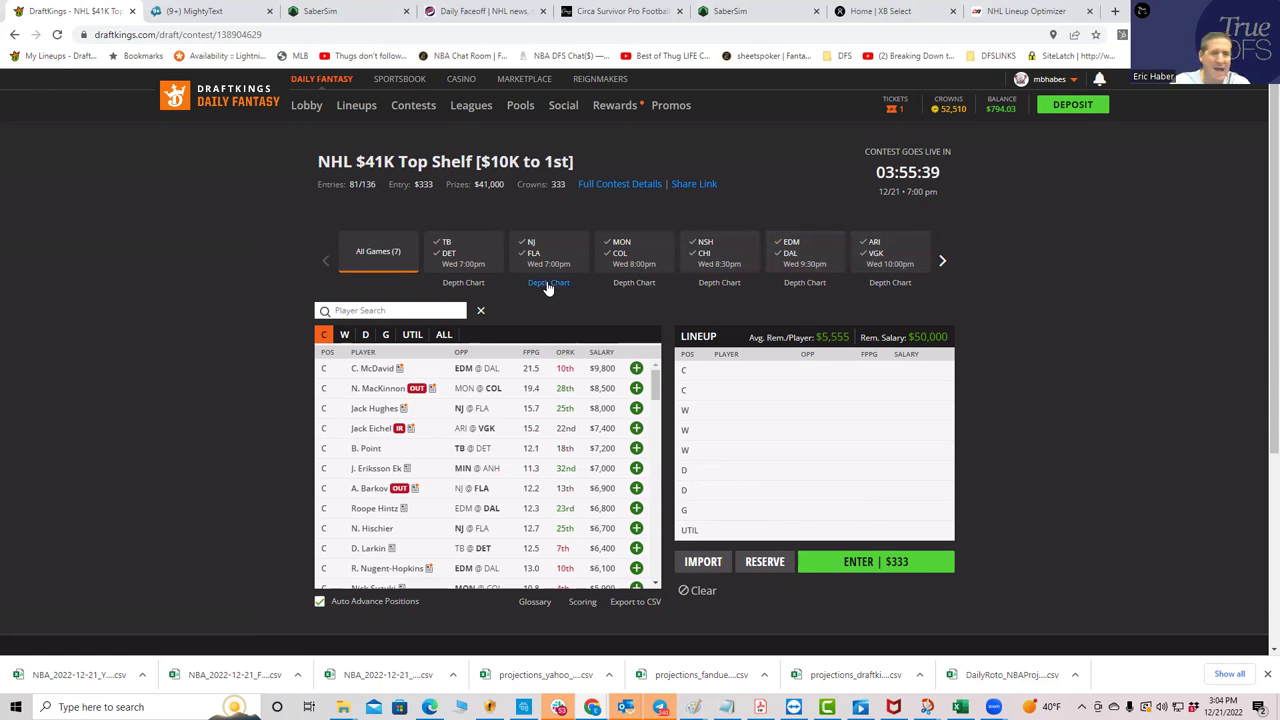
{"action": "left_click", "coordinate": [942, 264]}
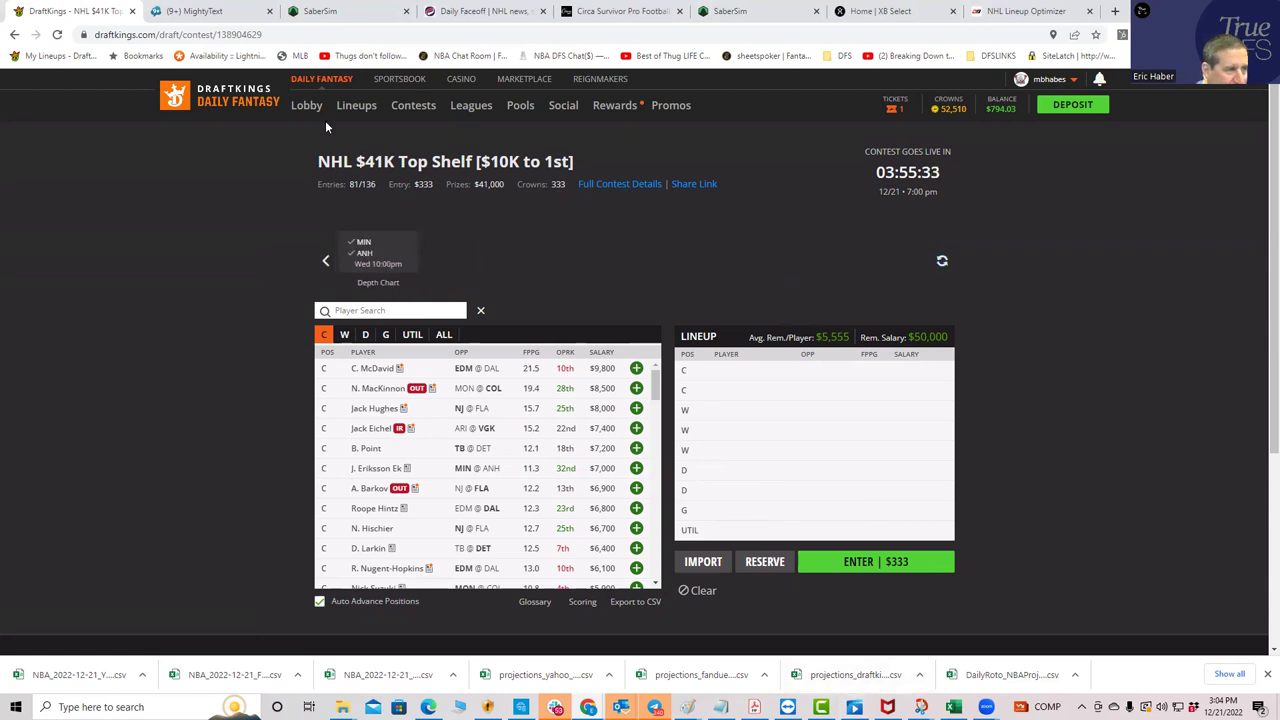
- Set SaberSim's projections to NHL on DraftKings
{"action": "left_click", "coordinate": [758, 14]}
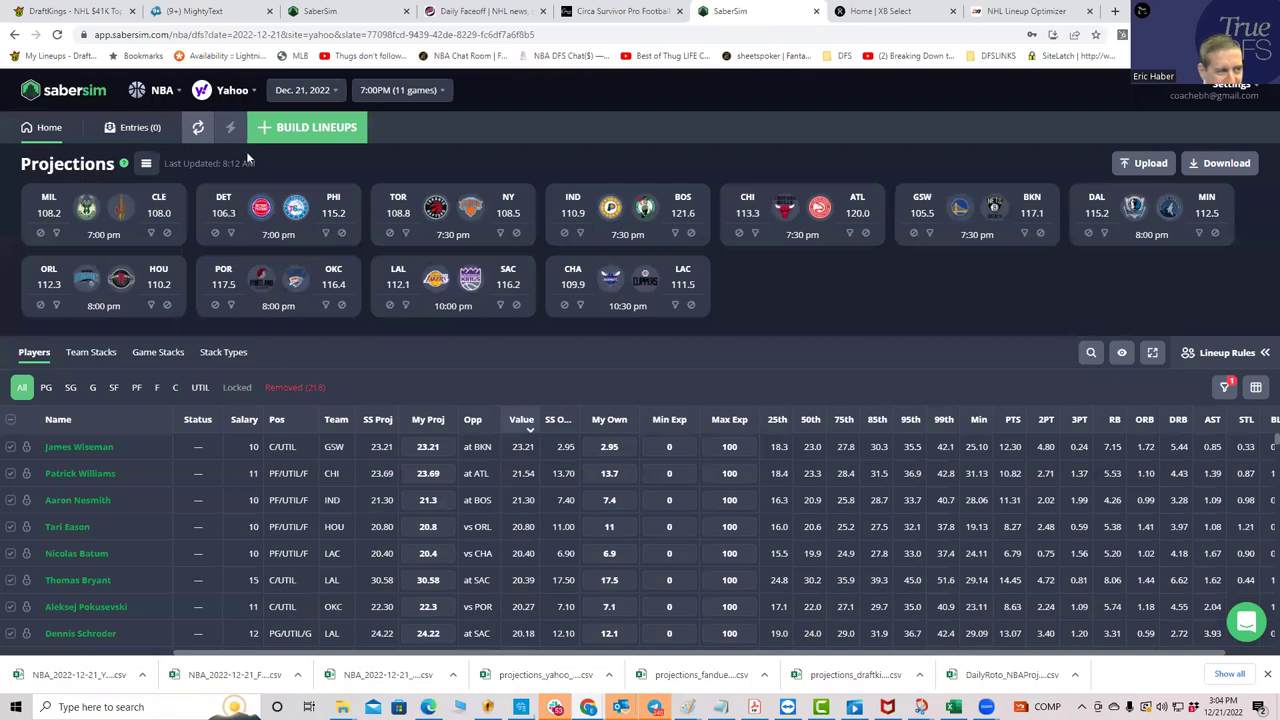
{"action": "left_click", "coordinate": [165, 91]}
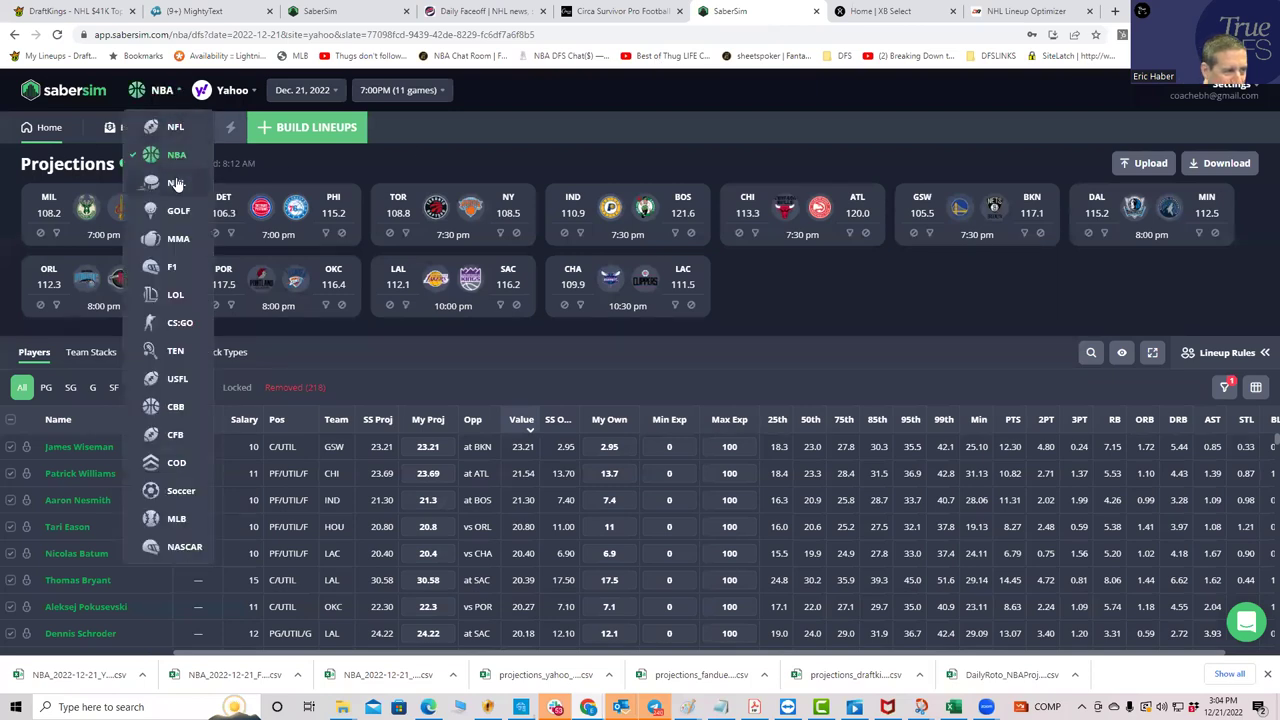
{"action": "left_click", "coordinate": [176, 183]}
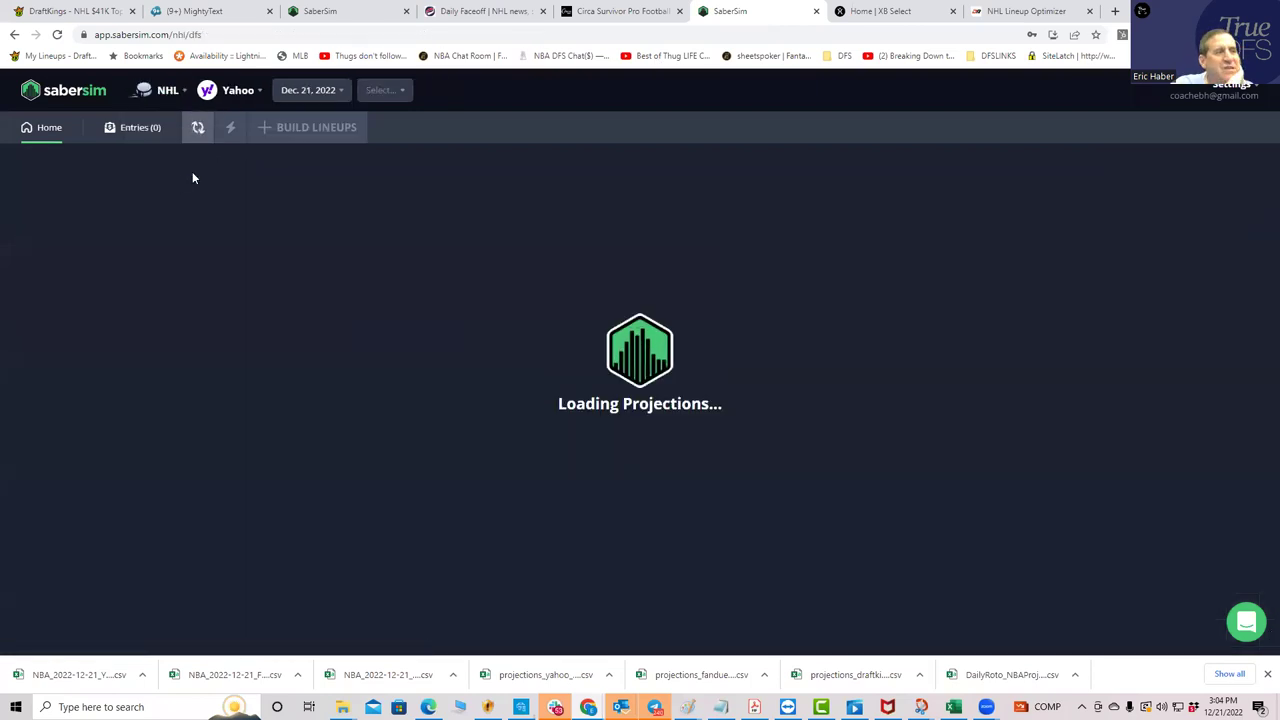
{"action": "left_click", "coordinate": [245, 91]}
{"action": "left_click", "coordinate": [247, 126]}
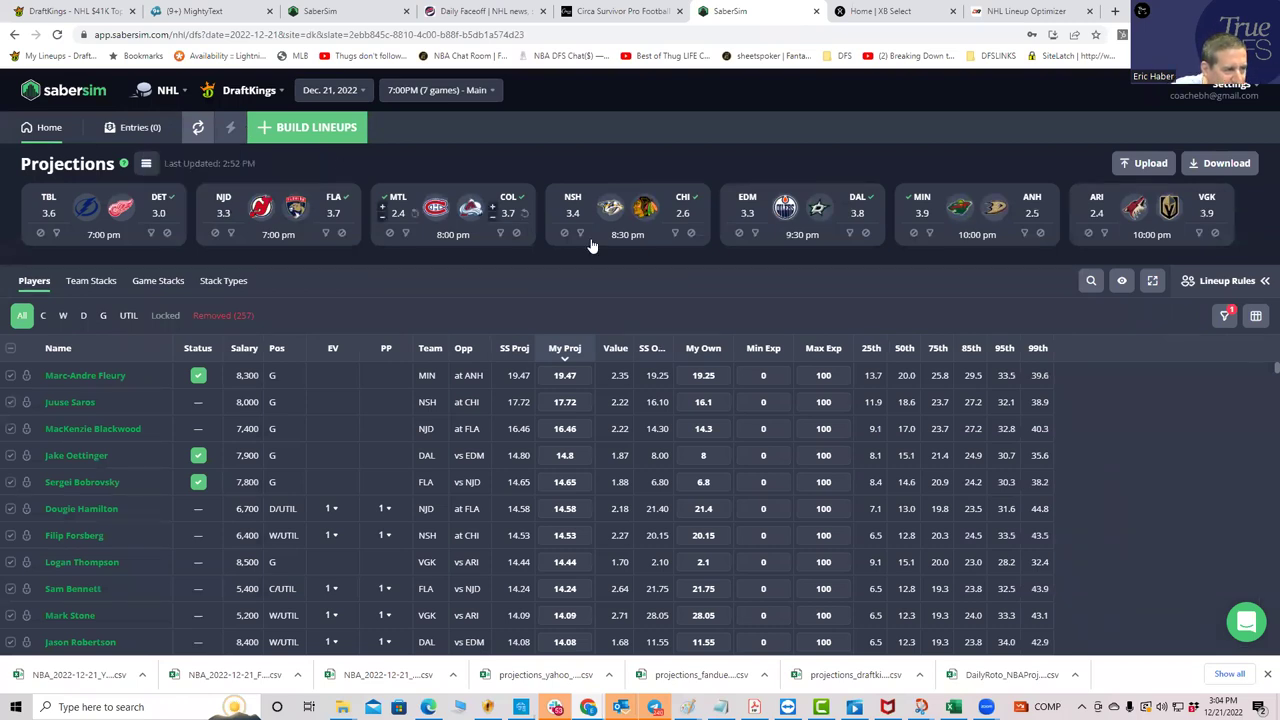
- Upload NHLDK_Sim from KrugNHL, excluding unlisted players, save, then exclude all out players
{"action": "left_click", "coordinate": [1142, 163]}
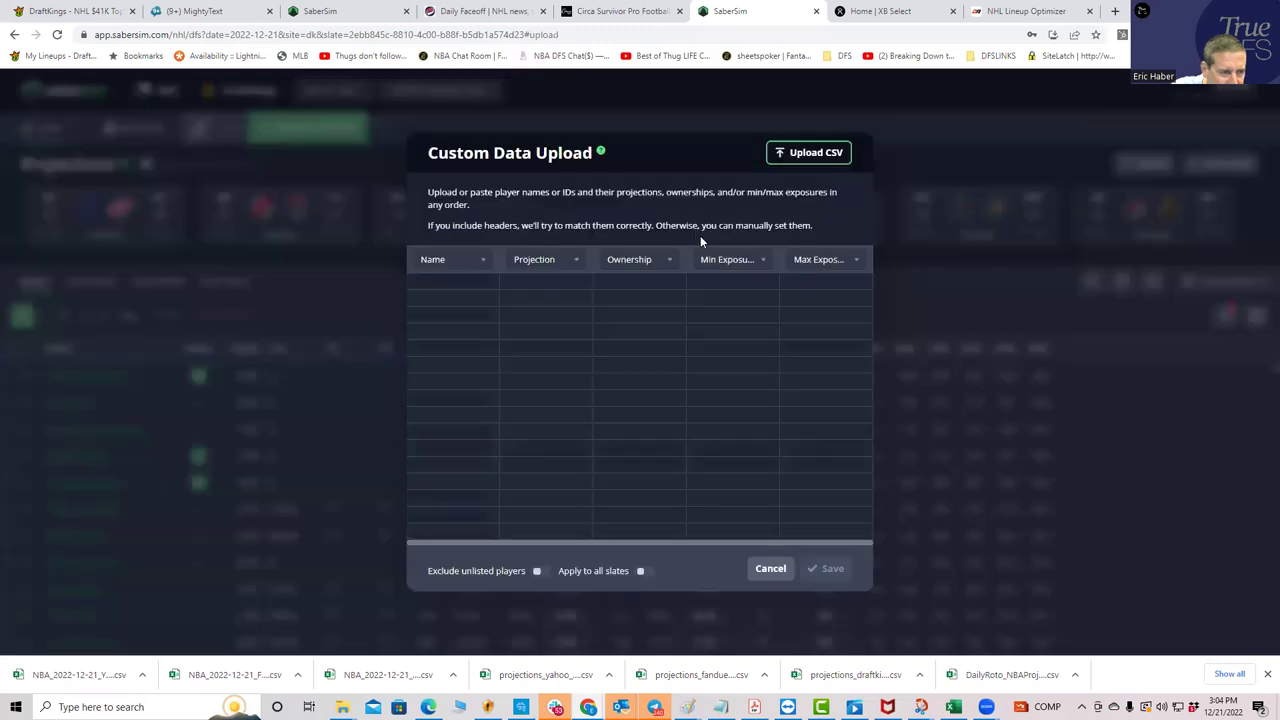
{"action": "left_click", "coordinate": [810, 152]}
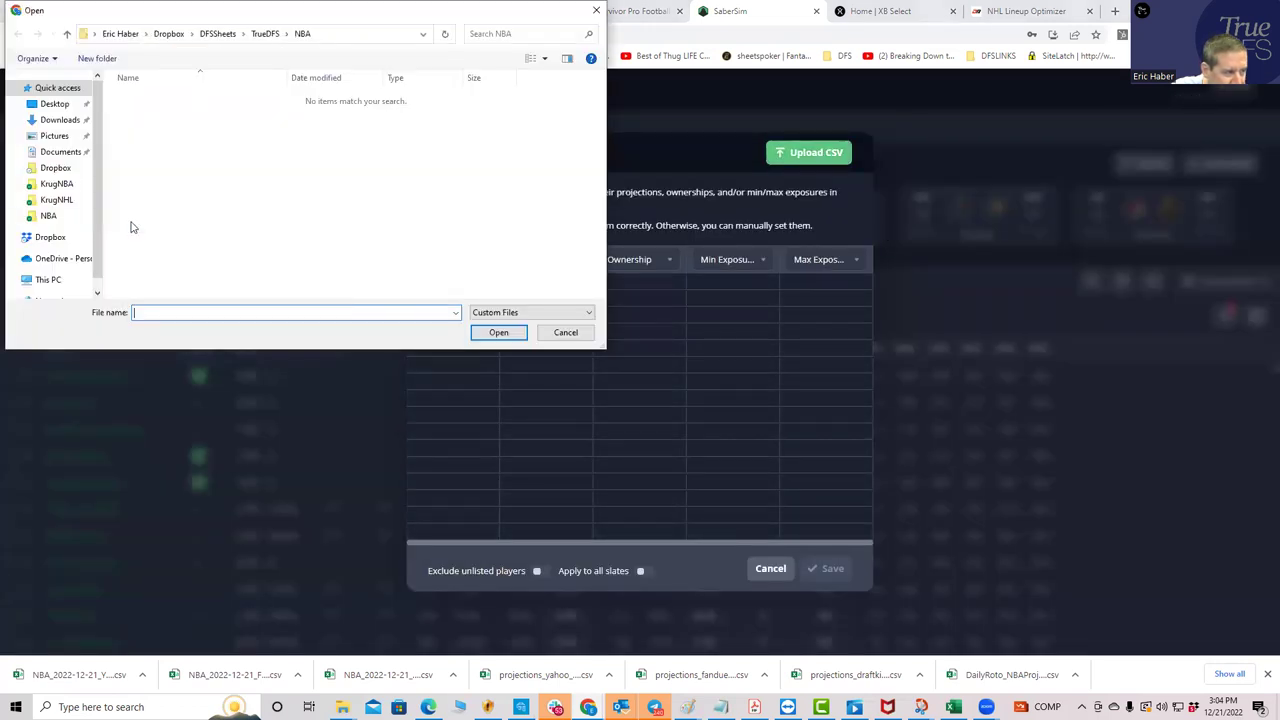
{"action": "left_click", "coordinate": [60, 200]}
{"action": "left_click", "coordinate": [150, 97]}
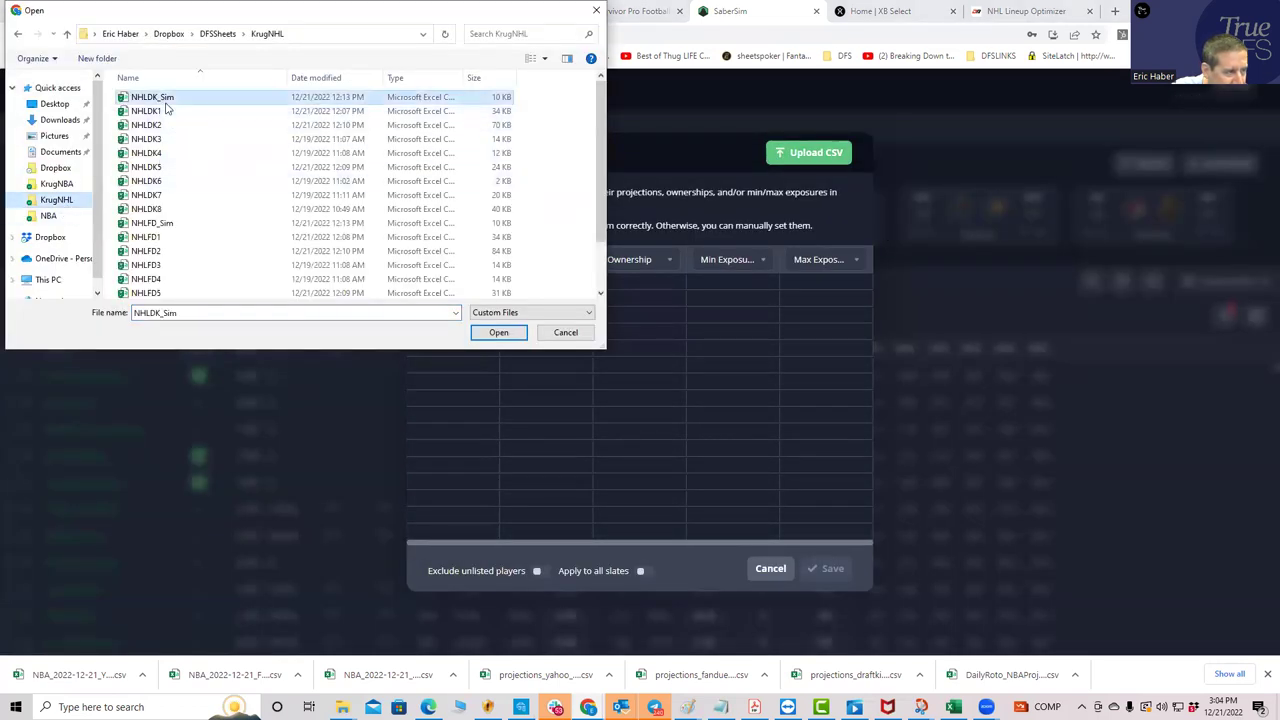
{"action": "left_click", "coordinate": [498, 332]}
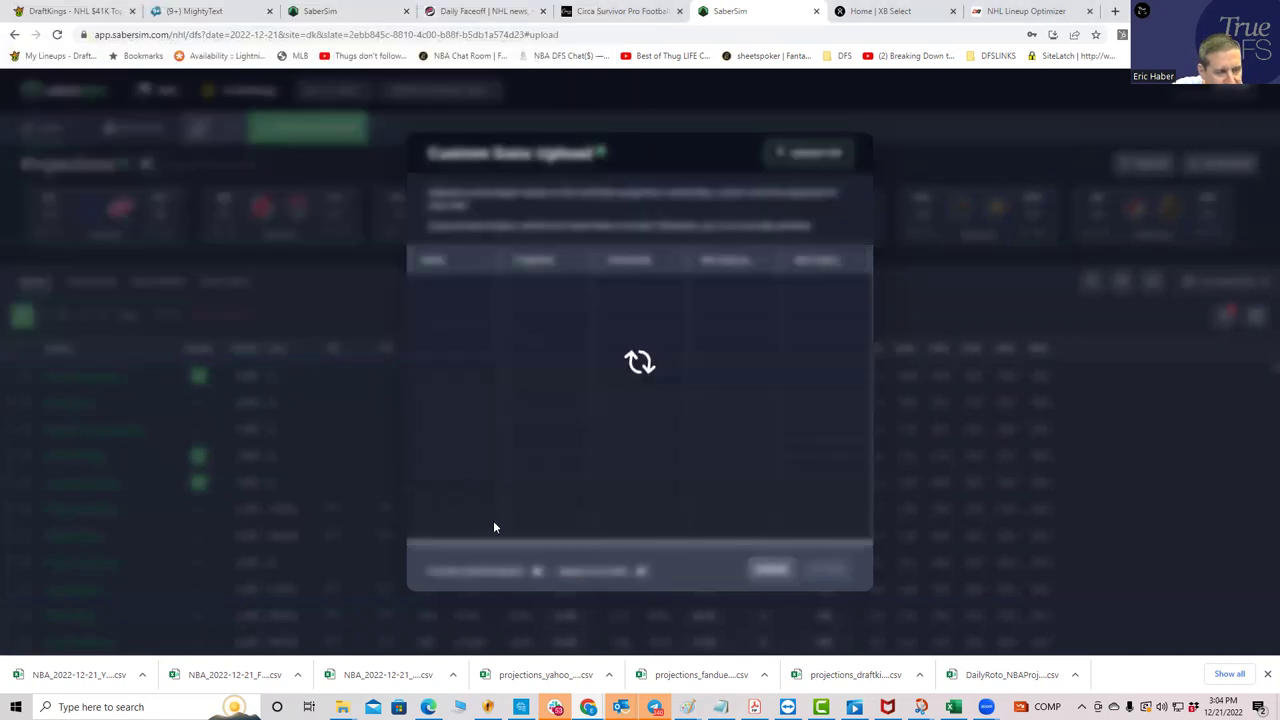
{"action": "left_click", "coordinate": [539, 576]}
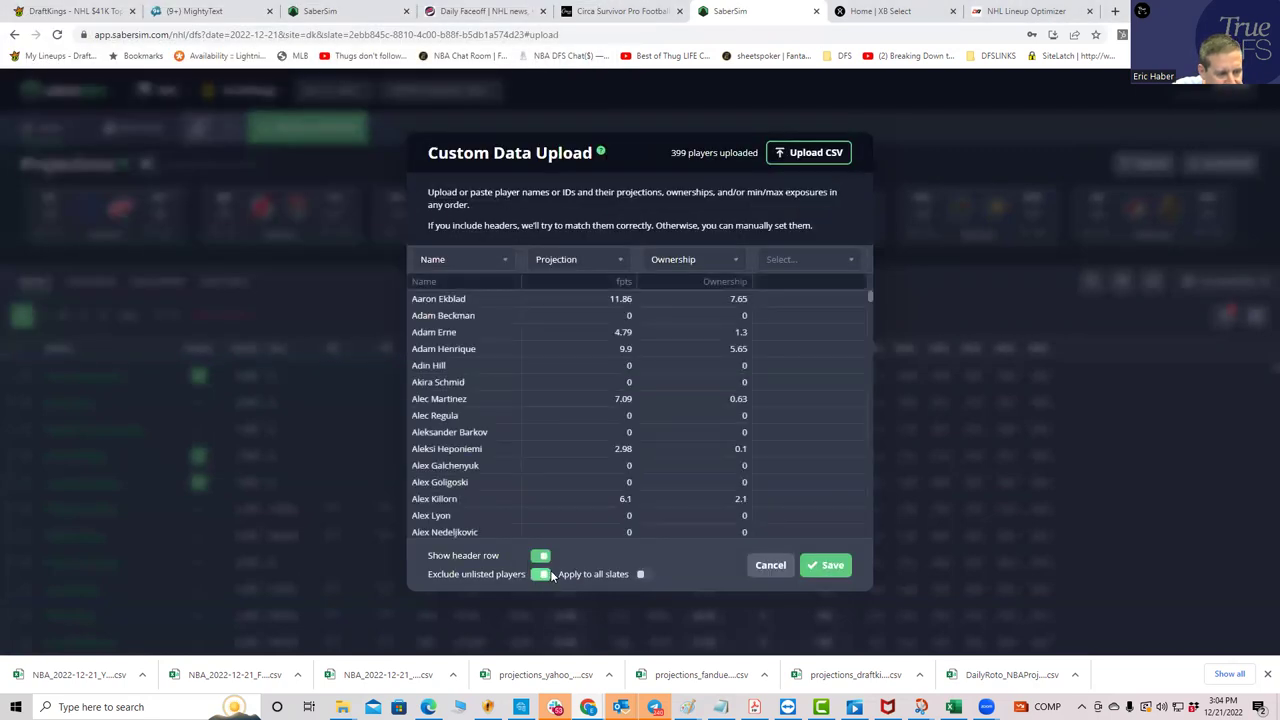
{"action": "left_click", "coordinate": [823, 564]}
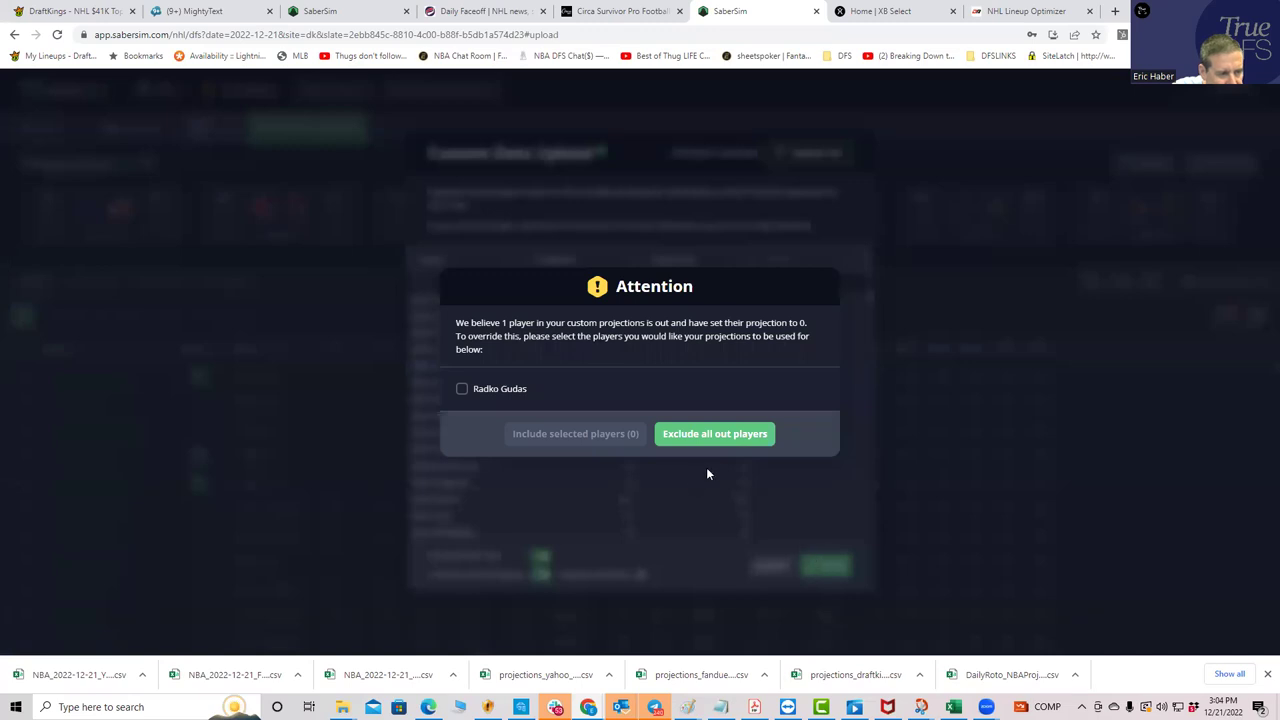
{"action": "left_click", "coordinate": [703, 434]}
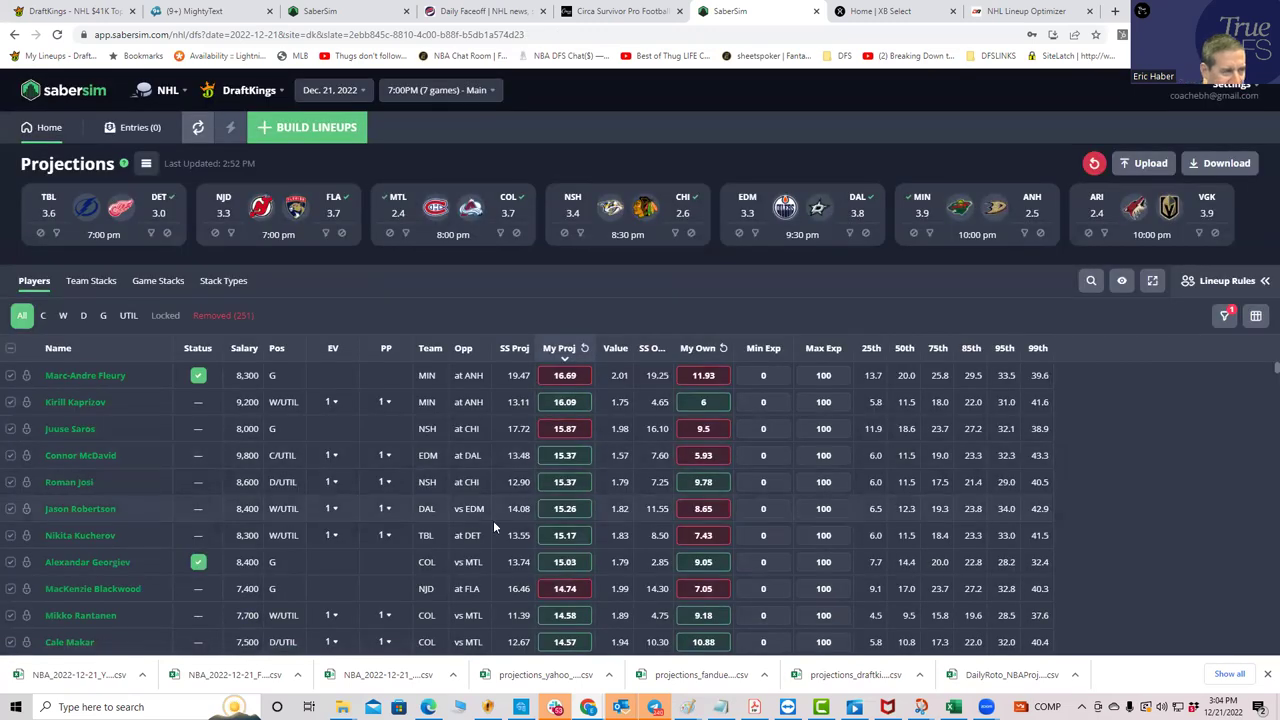
- Start a SaberSim GPP lineup build for a 150-max NHL contest
{"action": "left_click", "coordinate": [310, 127]}
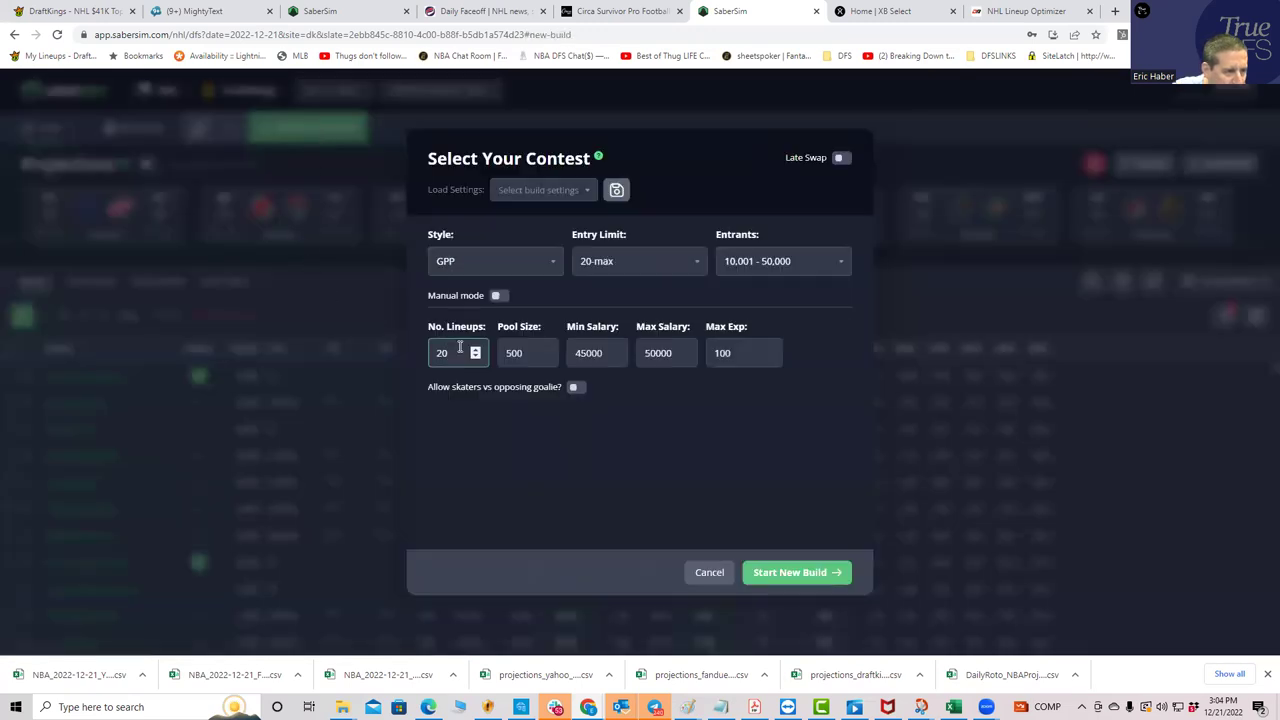
{"action": "left_click", "coordinate": [615, 263]}
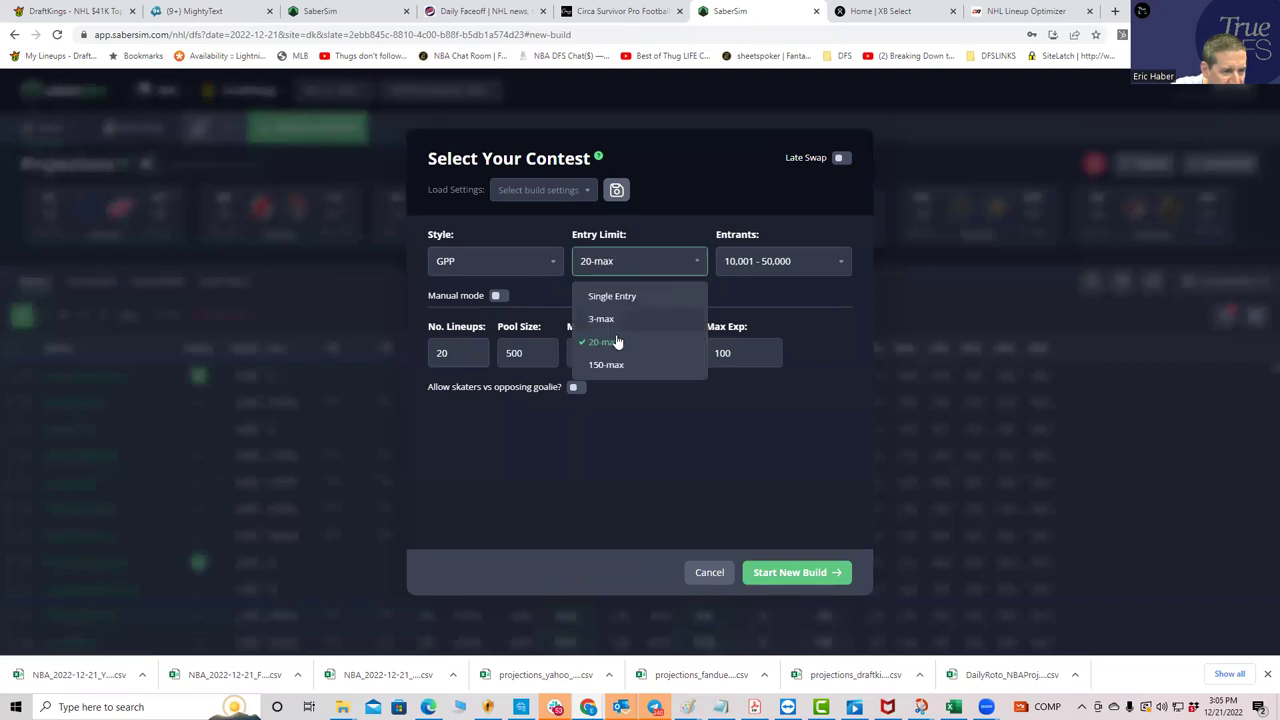
{"action": "left_click", "coordinate": [609, 362]}
{"action": "left_click", "coordinate": [798, 575]}
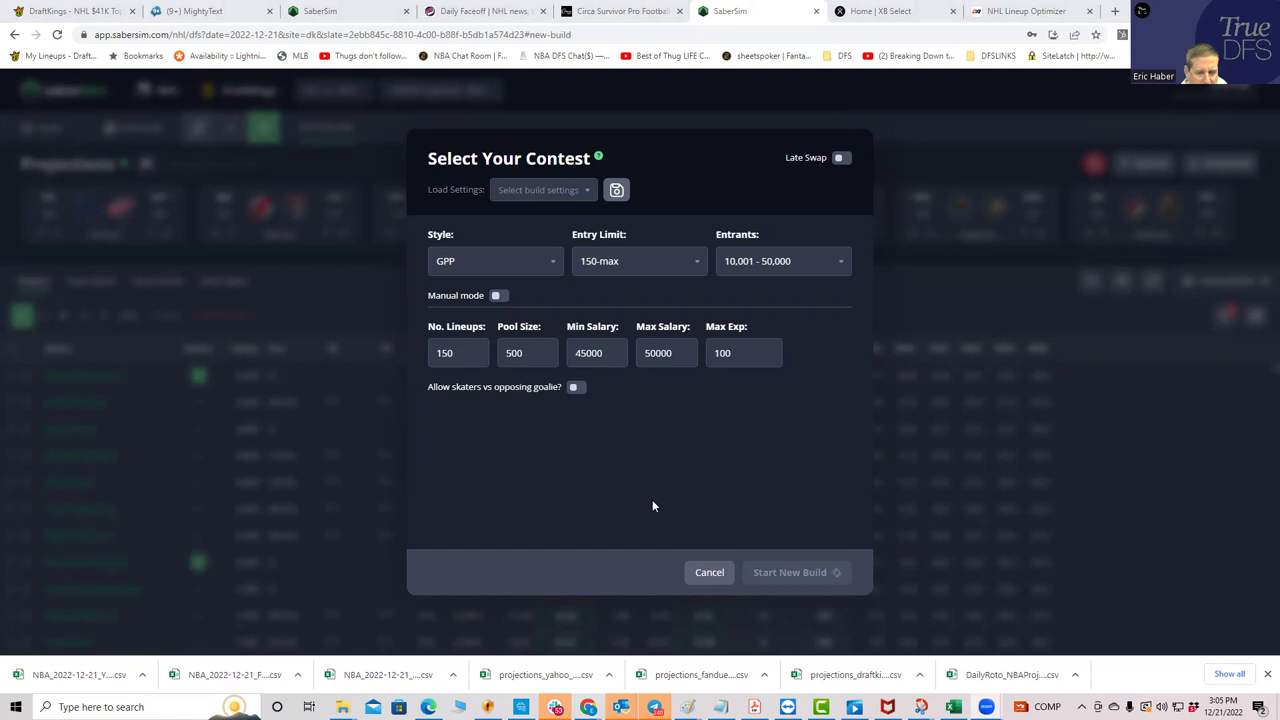
{"action": "left_click", "coordinate": [706, 568]}
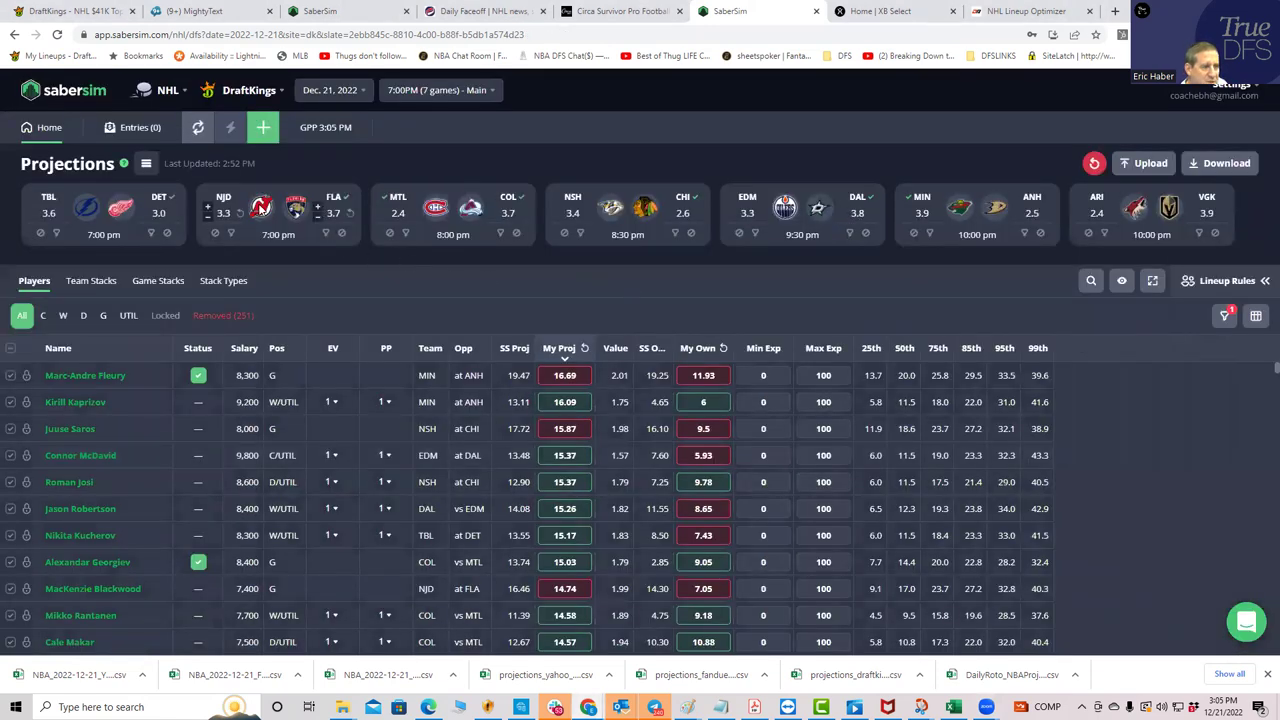
- Start another 150-max build with the number of lineups set to 50
{"action": "left_click", "coordinate": [263, 132]}
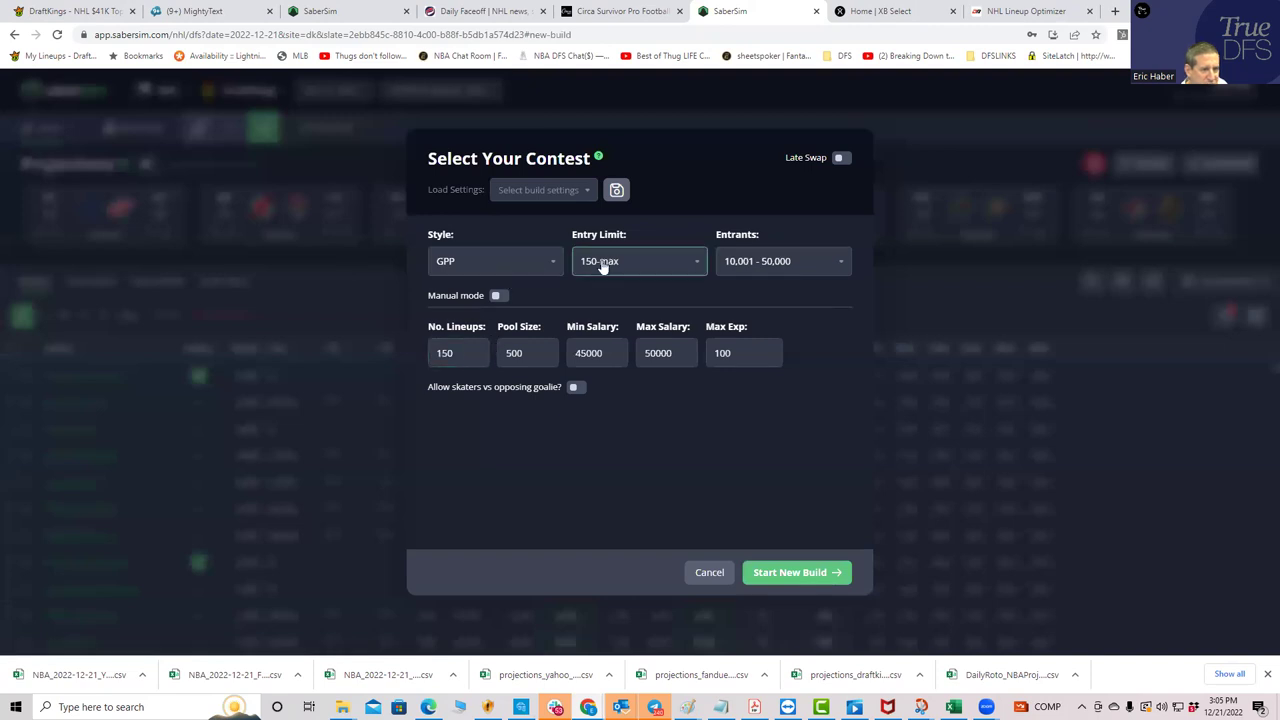
{"action": "left_click", "coordinate": [632, 265]}
{"action": "left_click", "coordinate": [452, 354]}
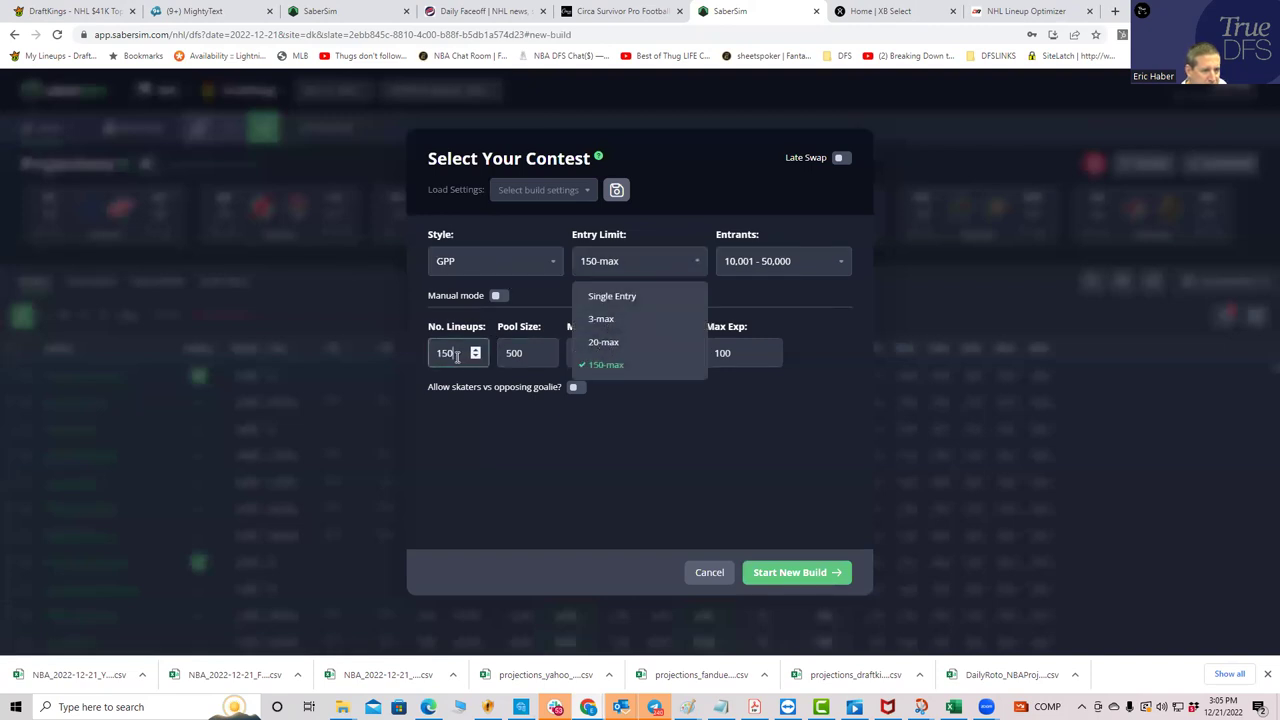
{"action": "key", "text": "BackSpace"}
{"action": "key", "text": "BackSpace"}
{"action": "key", "text": "BackSpace"}
{"action": "type", "text": "50"}
{"action": "left_click", "coordinate": [418, 463]}
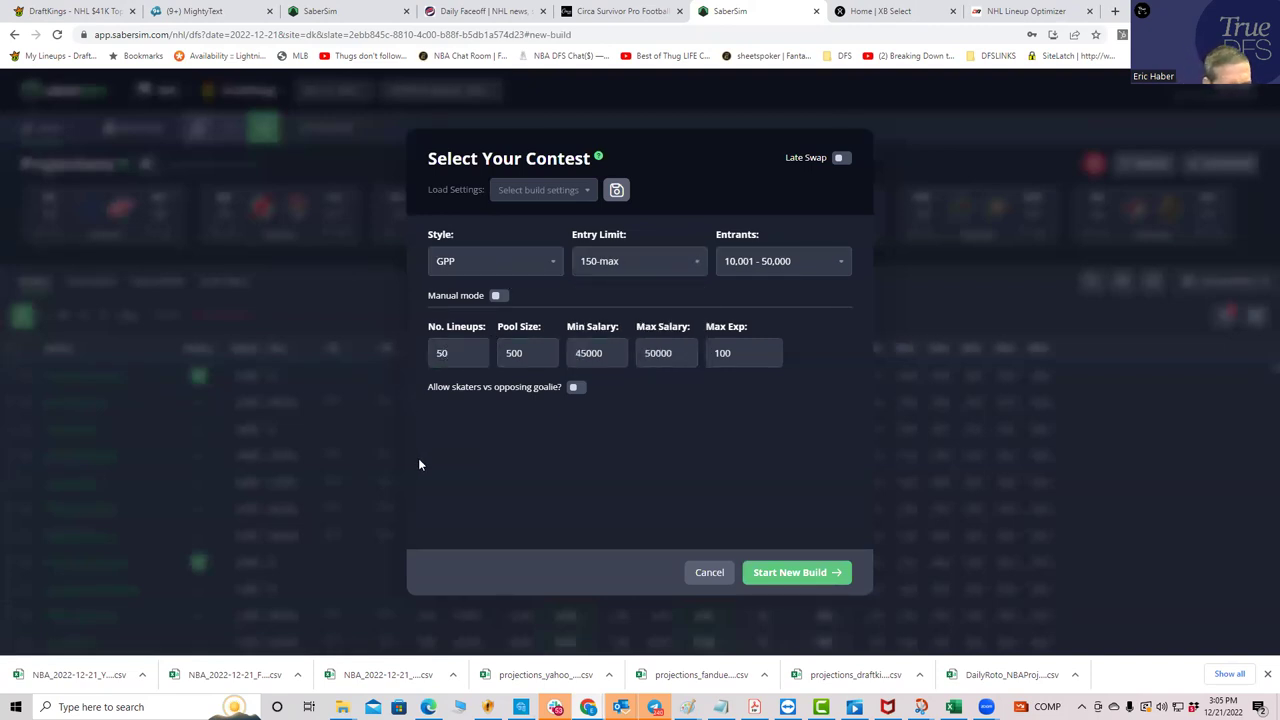
{"action": "left_click", "coordinate": [757, 571]}
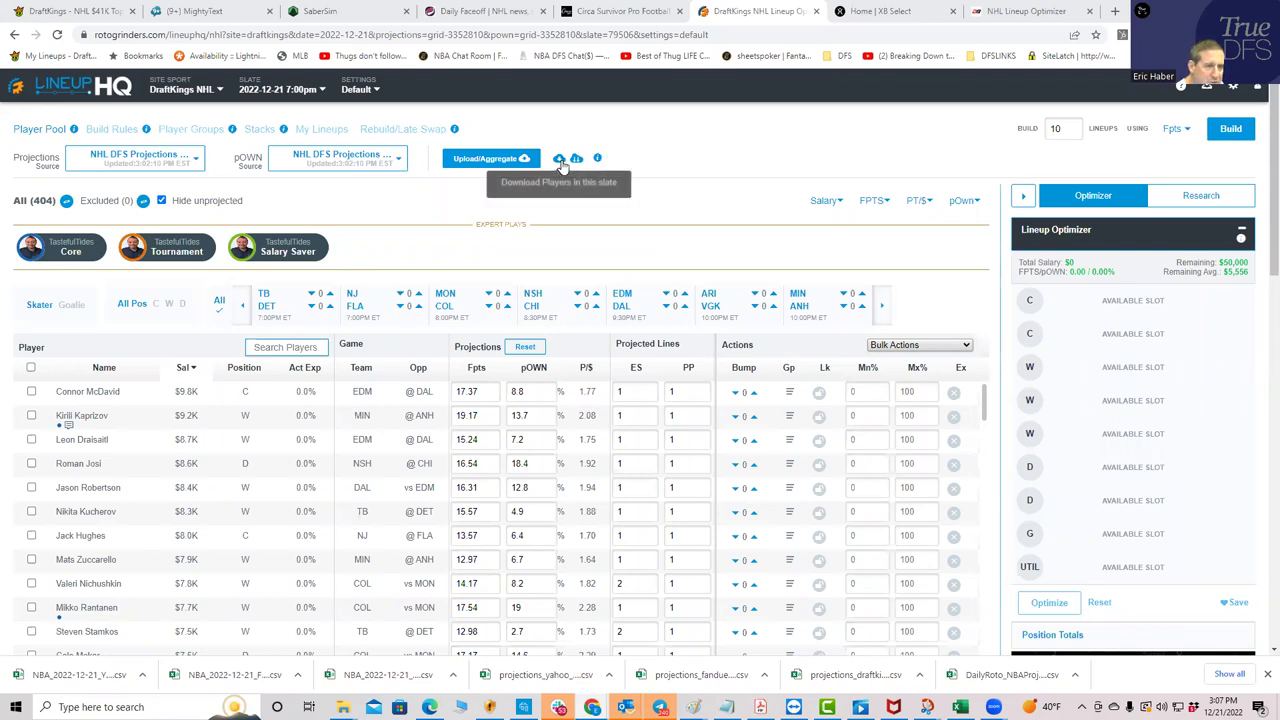
- Upload NHLDK_Sim.csv as custom projections in LineupHQ
{"action": "mouse_move", "coordinate": [597, 162]}
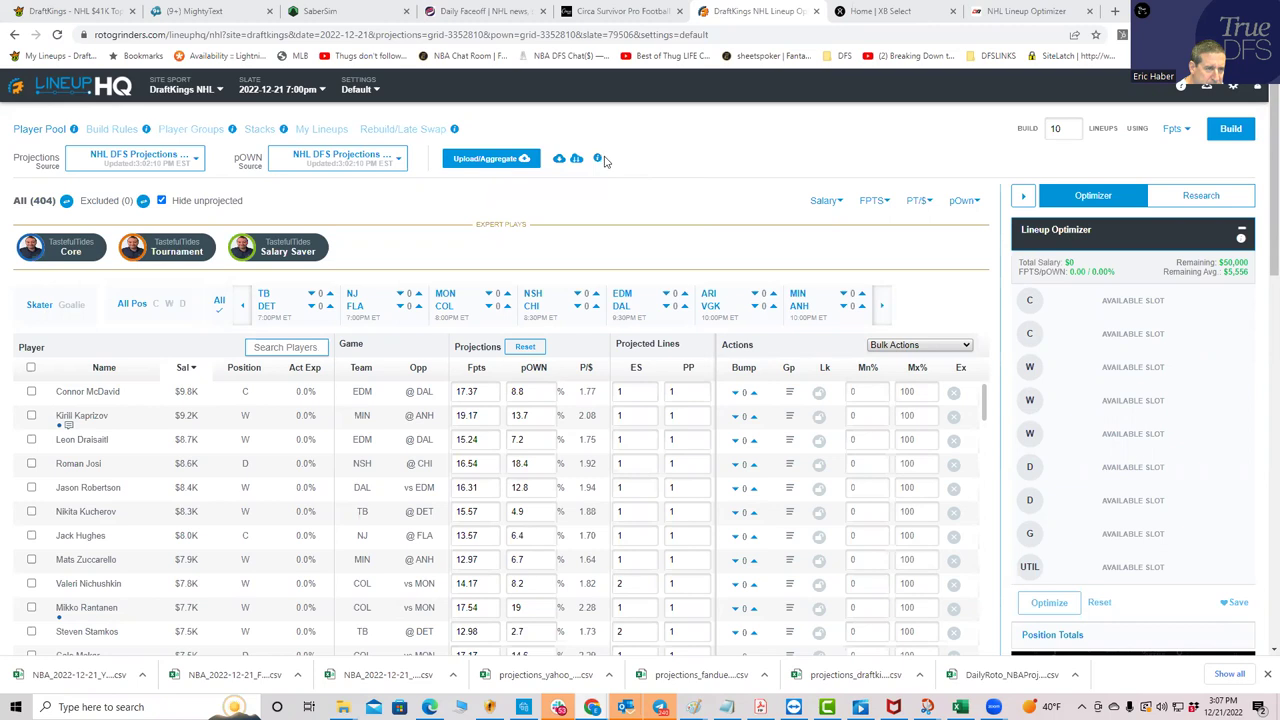
{"action": "left_click", "coordinate": [510, 160]}
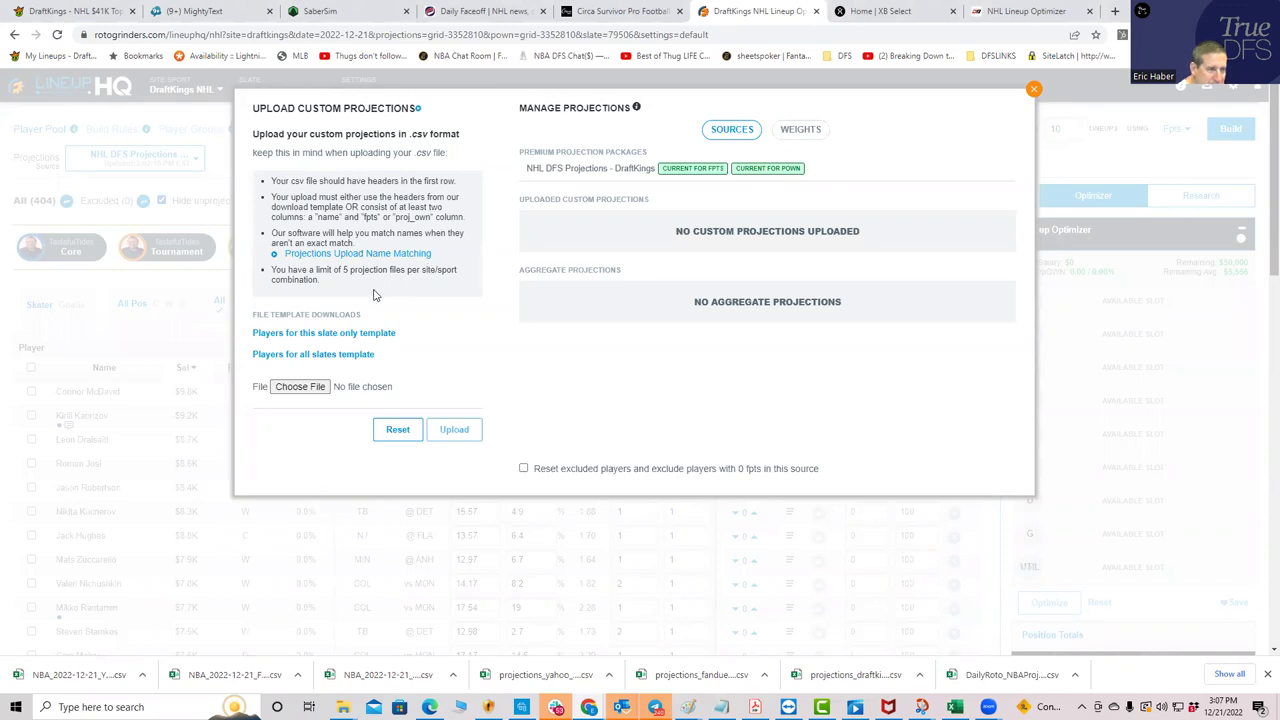
{"action": "left_click", "coordinate": [299, 386]}
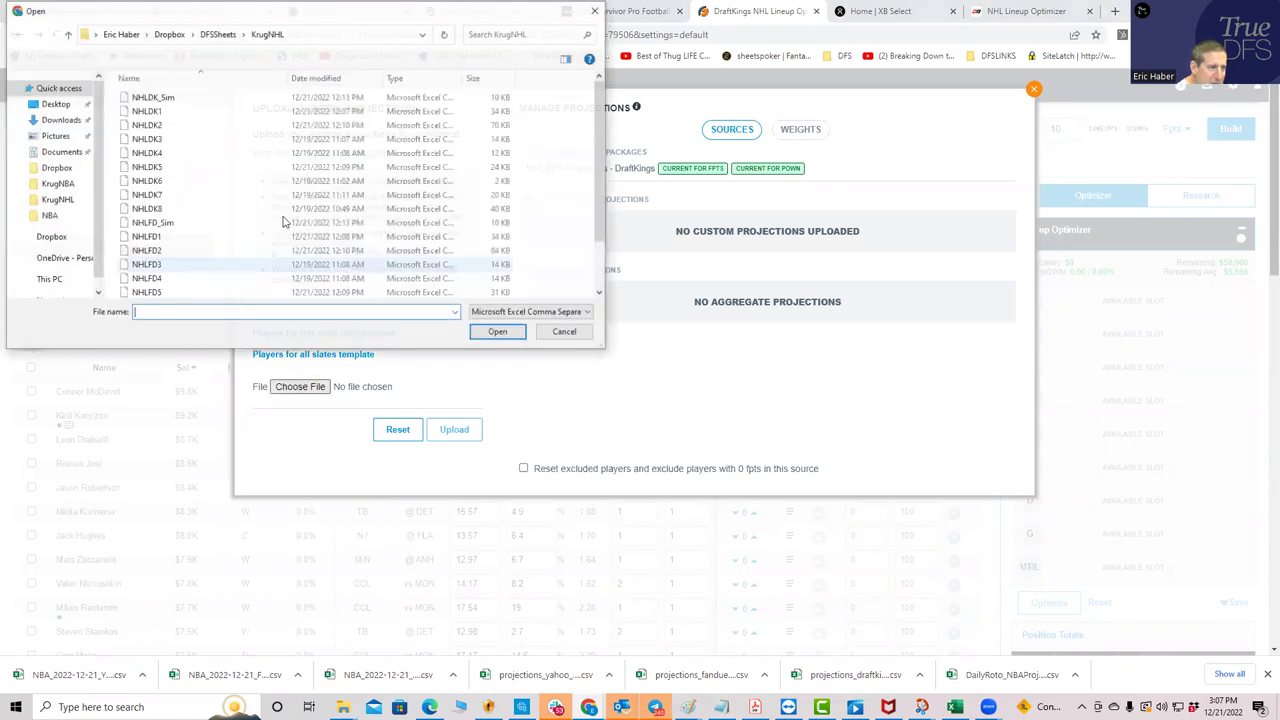
{"action": "left_click", "coordinate": [155, 97]}
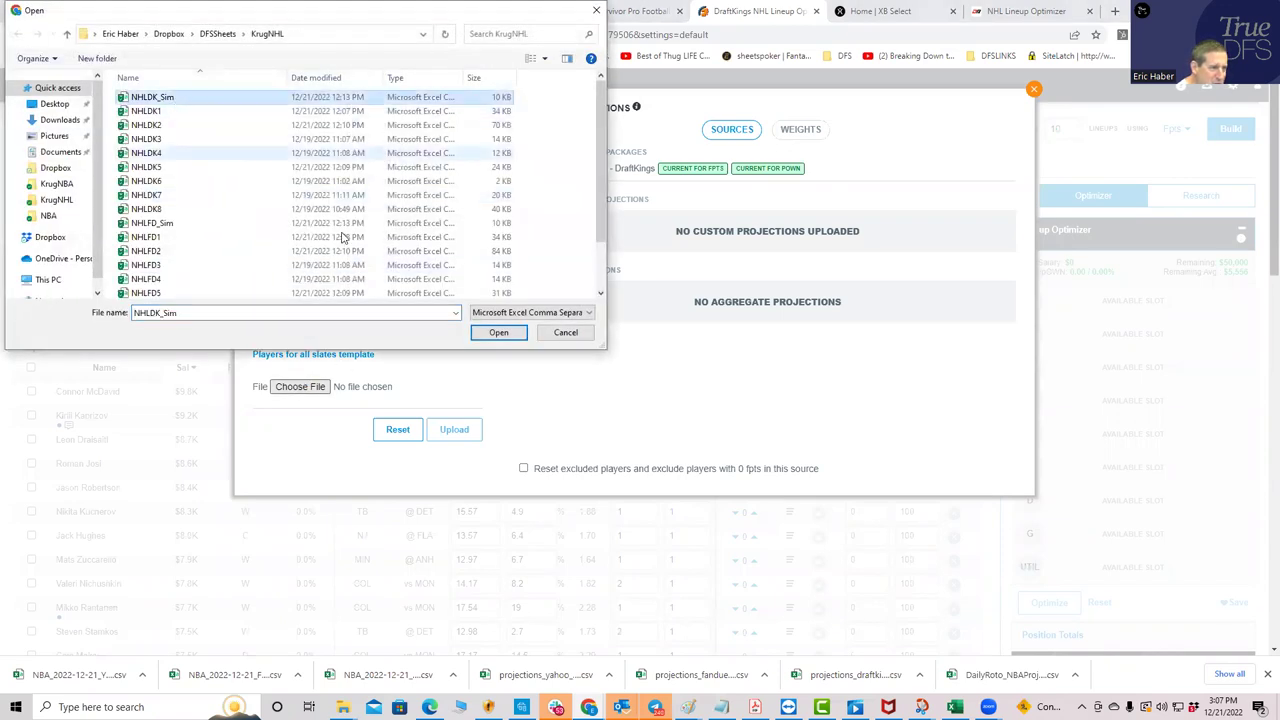
{"action": "left_click", "coordinate": [497, 332]}
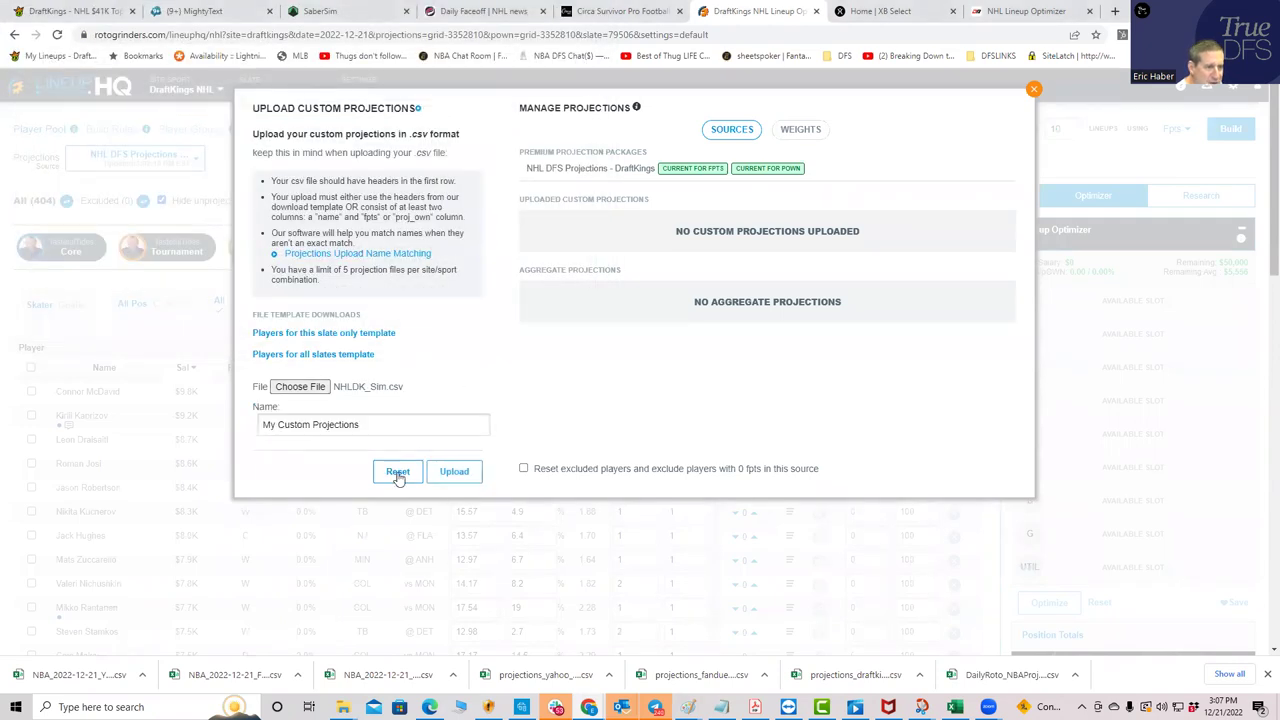
{"action": "left_click", "coordinate": [454, 472]}
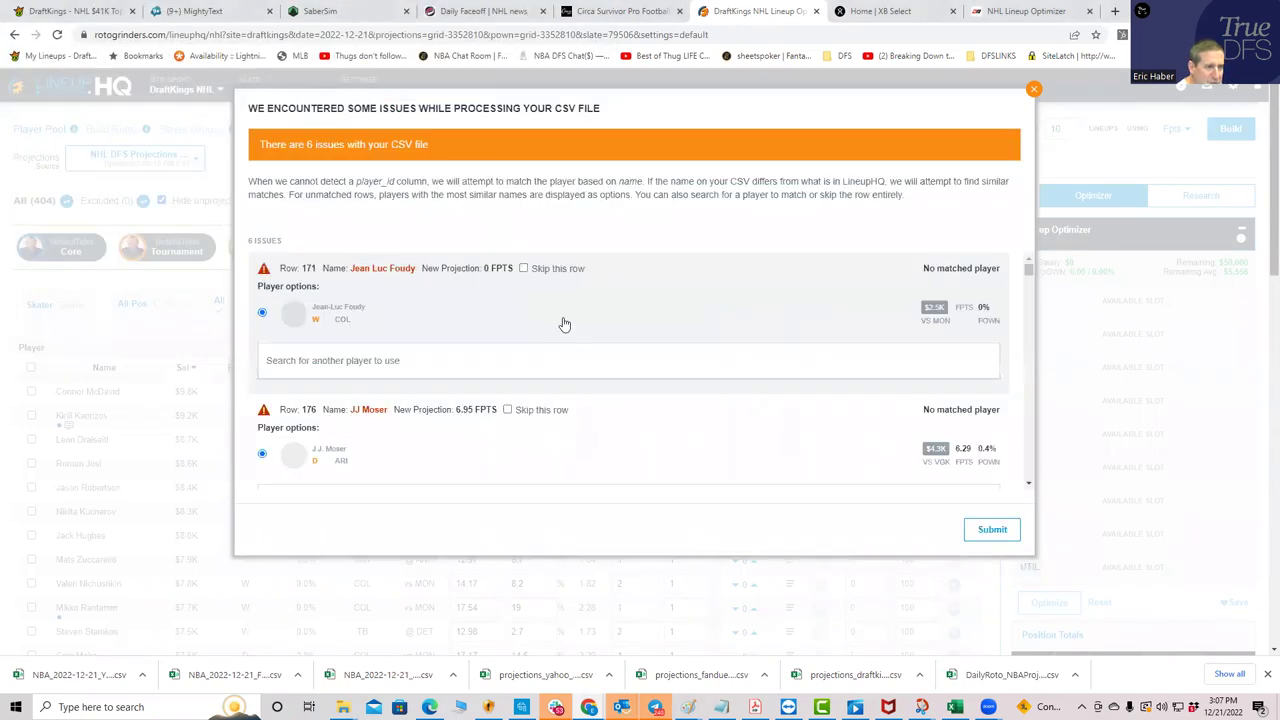
- Accept the suggested player matches and use My Custom Projections for Fpts
{"action": "left_click", "coordinate": [990, 531]}
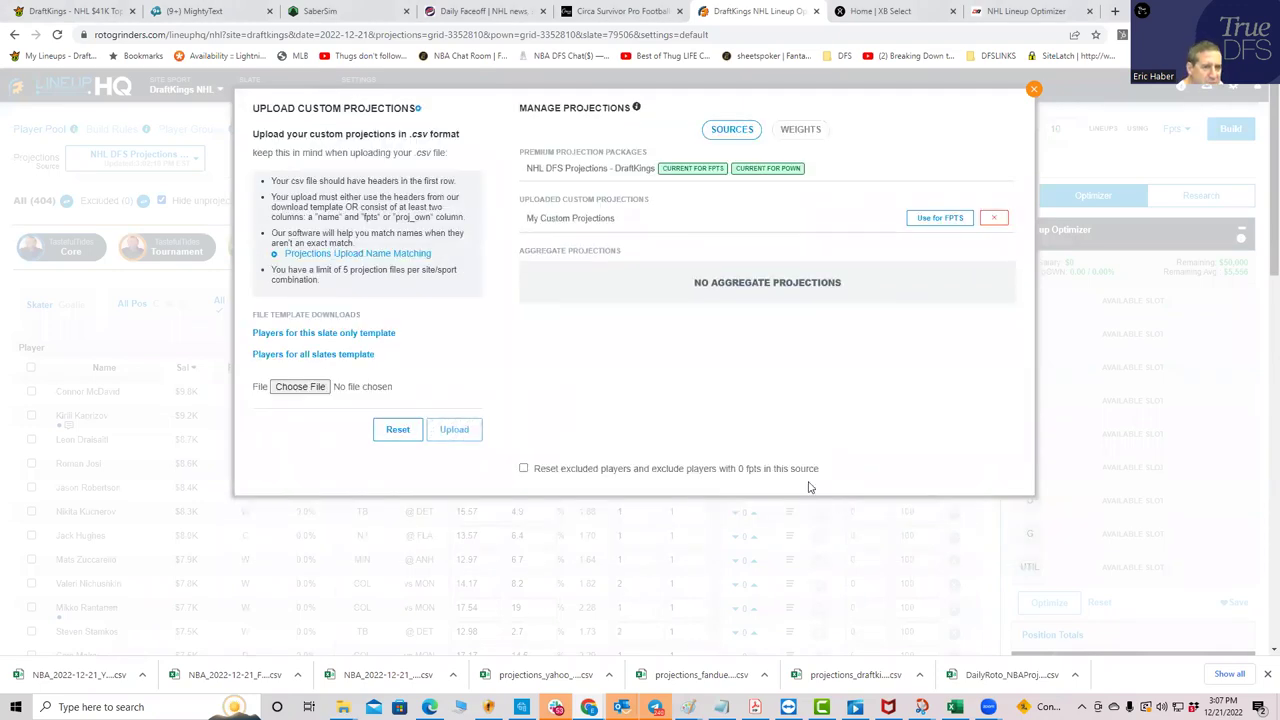
{"action": "left_click", "coordinate": [932, 222]}
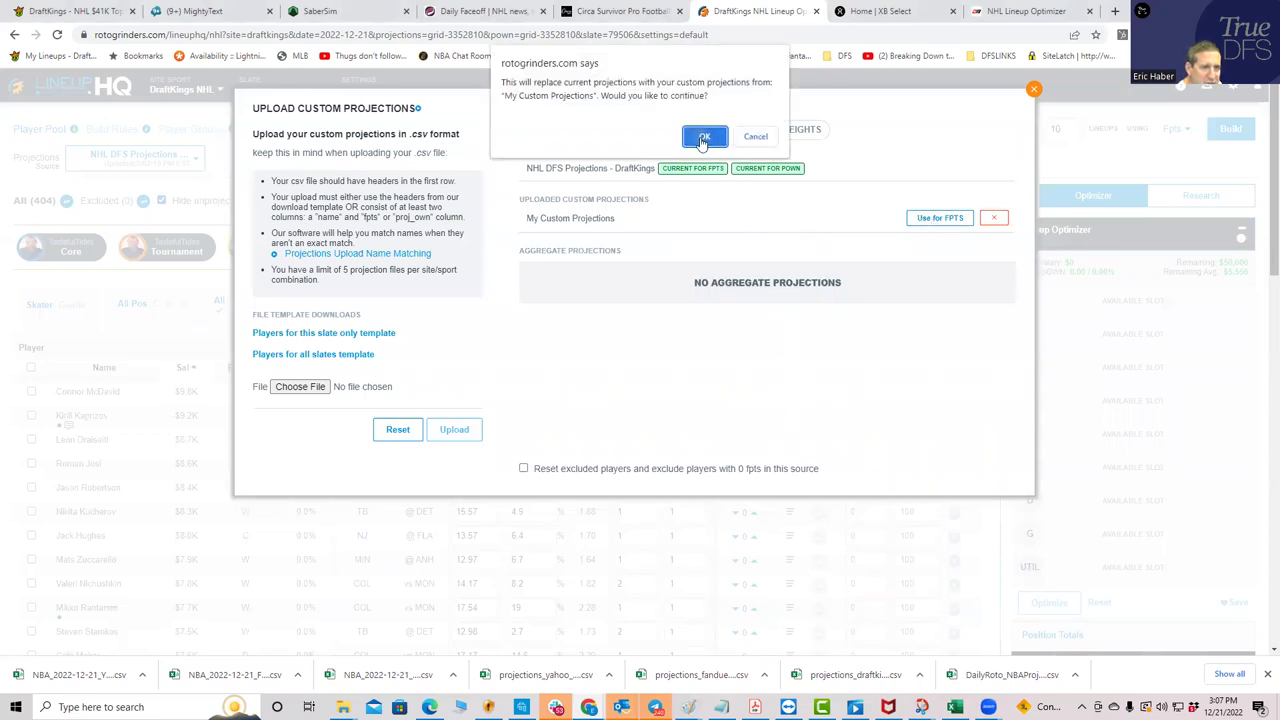
{"action": "left_click", "coordinate": [697, 133]}
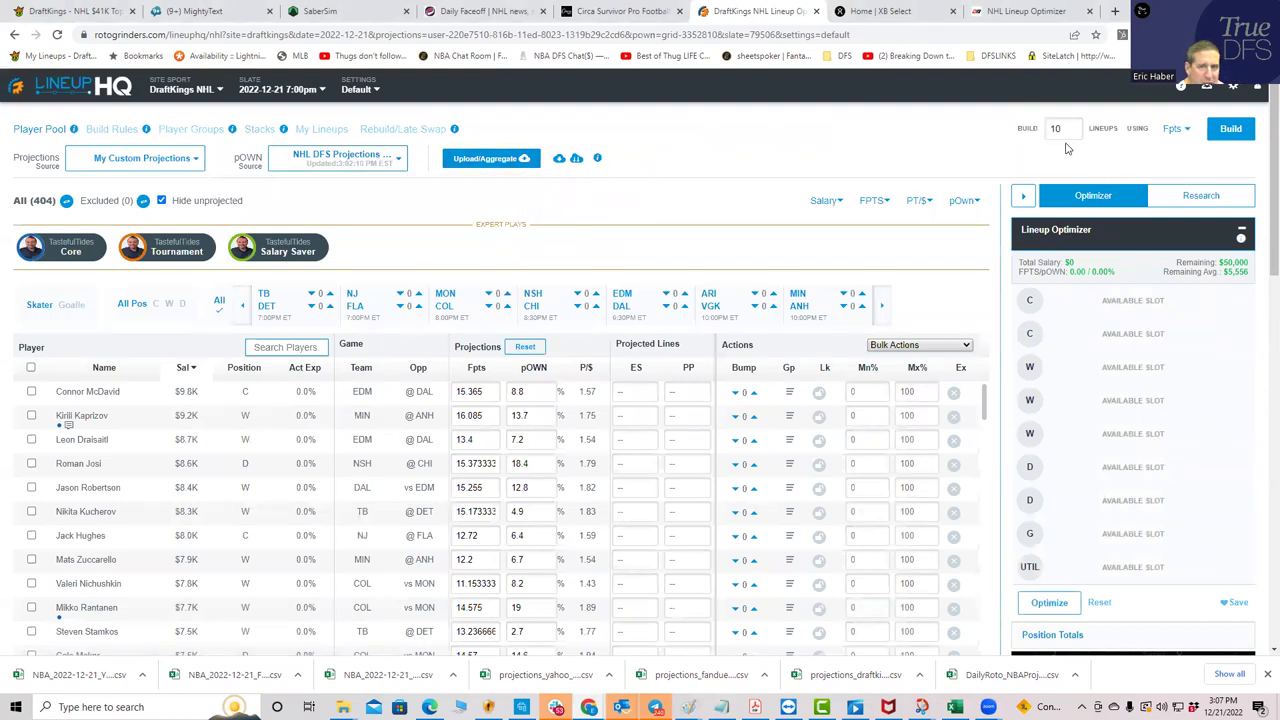
- Set the lineup count to 150, disable NHL line stacks, and build the lineups
{"action": "left_click_drag", "start_coordinate": [1062, 124], "coordinate": [1030, 131]}
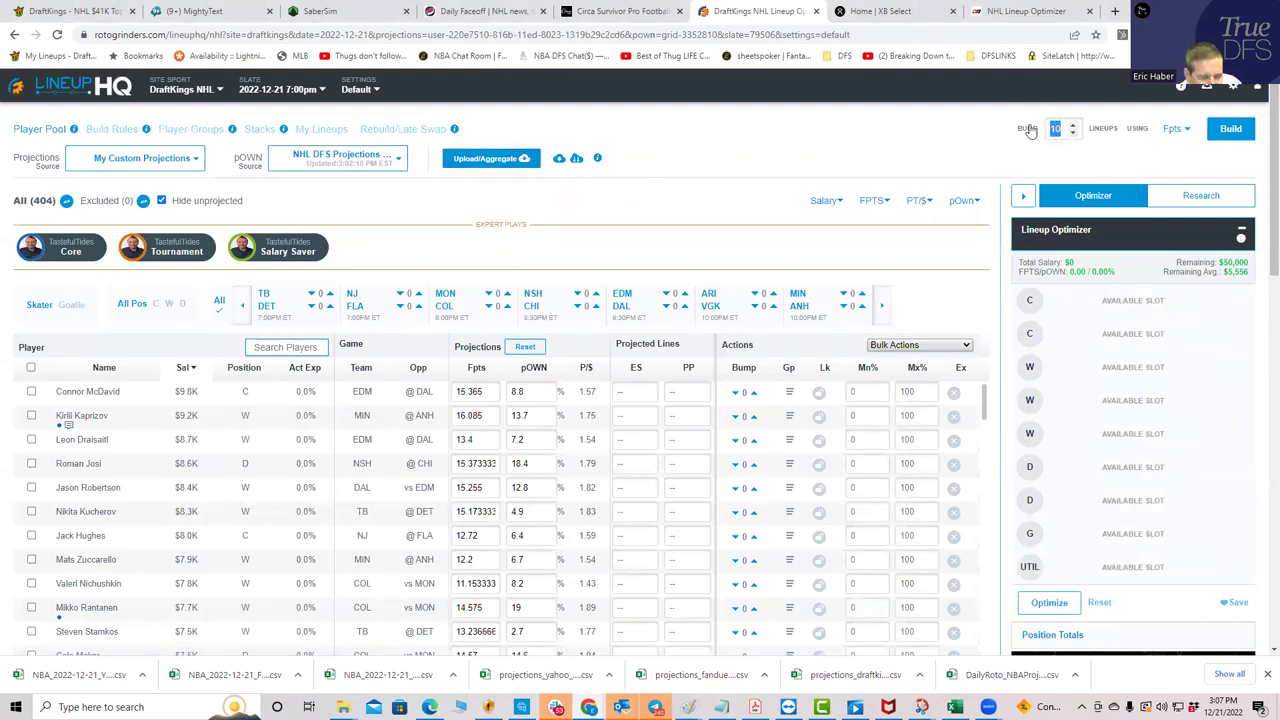
{"action": "type", "text": "150"}
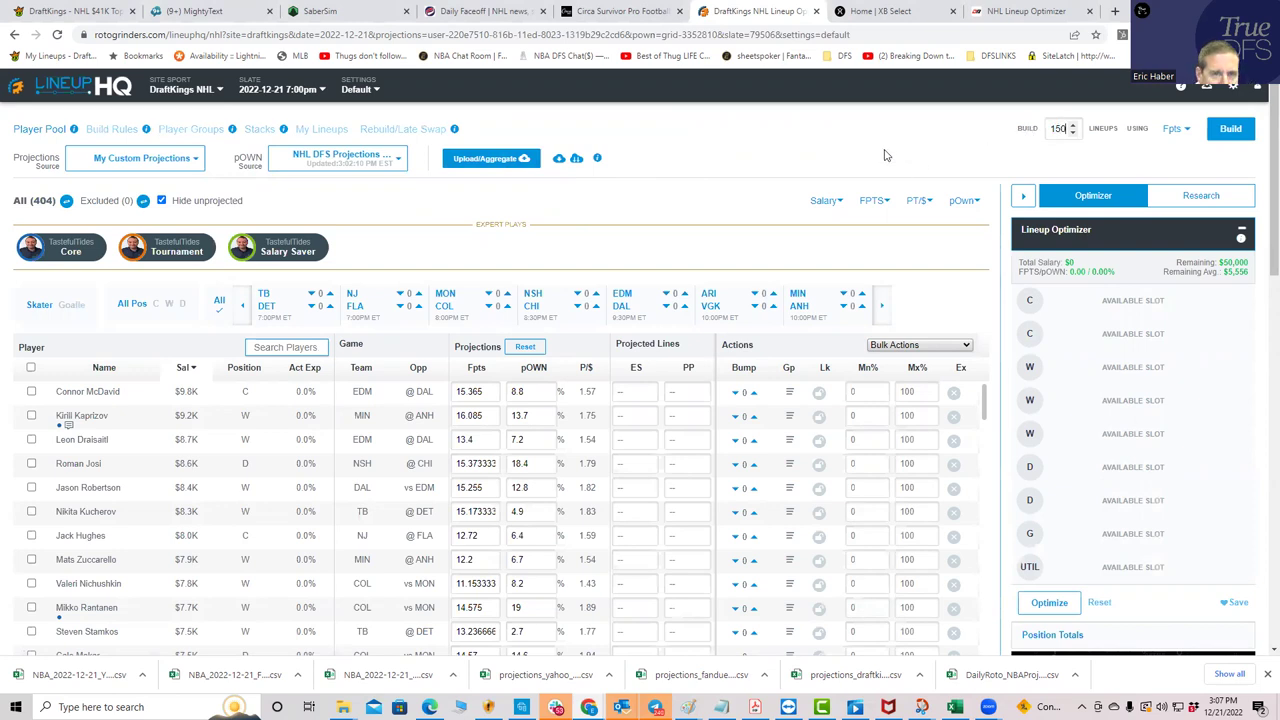
{"action": "left_click", "coordinate": [260, 130]}
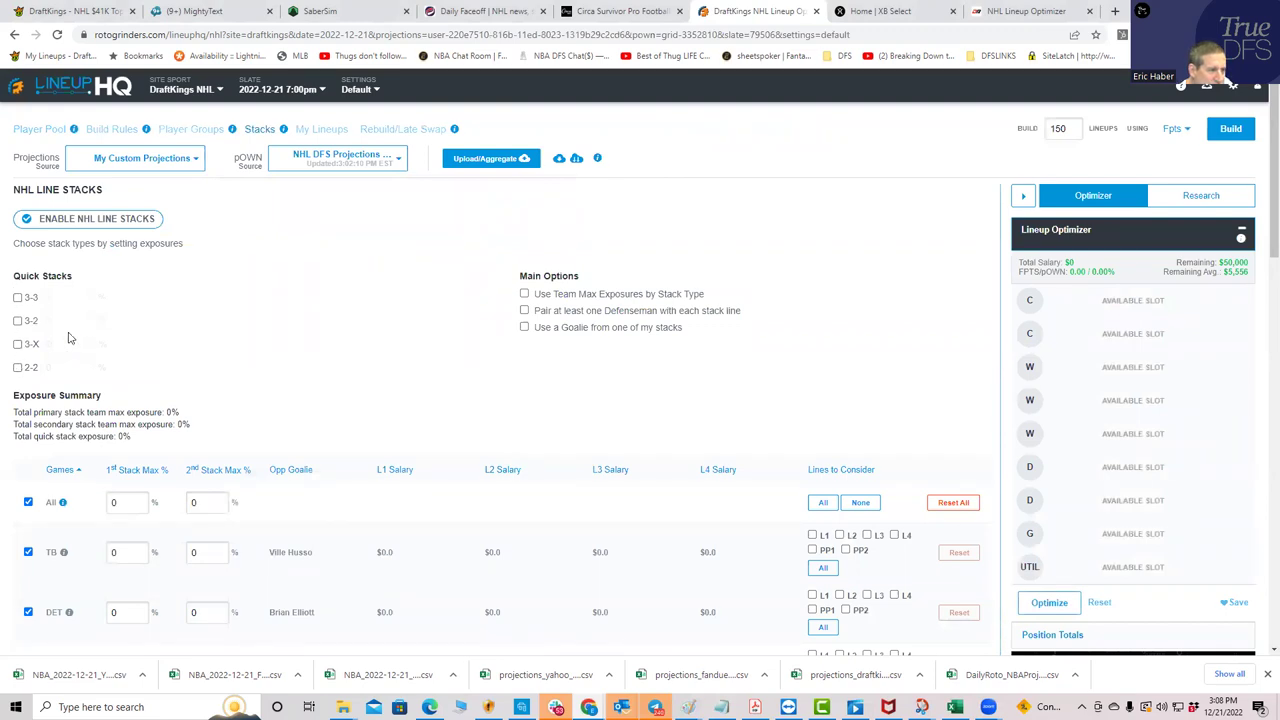
{"action": "left_click", "coordinate": [66, 220]}
{"action": "left_click", "coordinate": [1231, 130]}
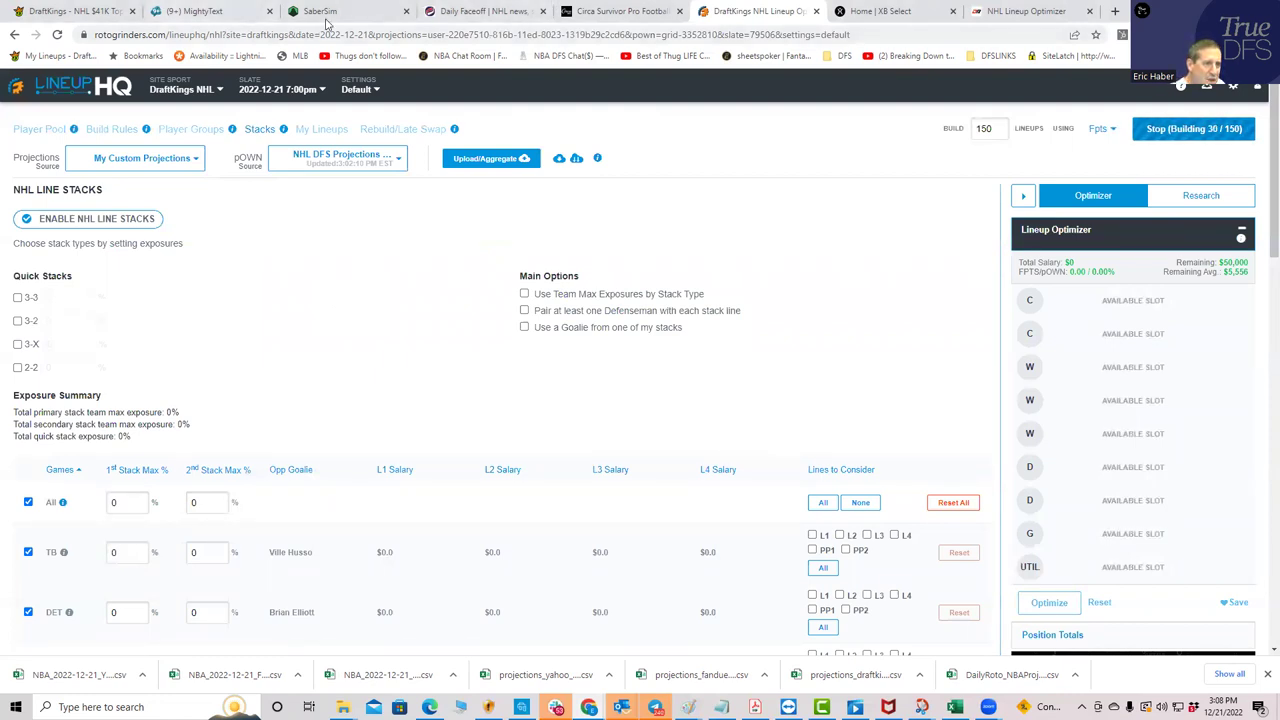
- Start a new GPP lineup build in SaberSim
{"action": "left_click", "coordinate": [320, 12]}
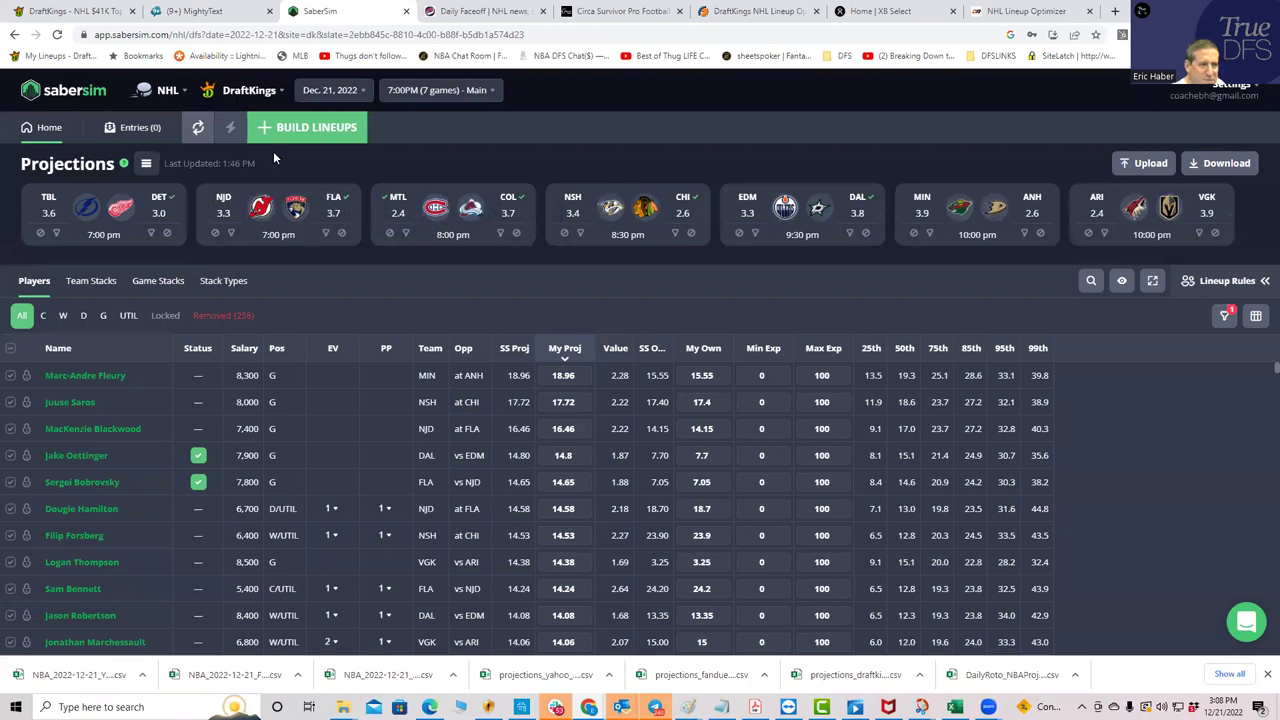
{"action": "left_click", "coordinate": [312, 127]}
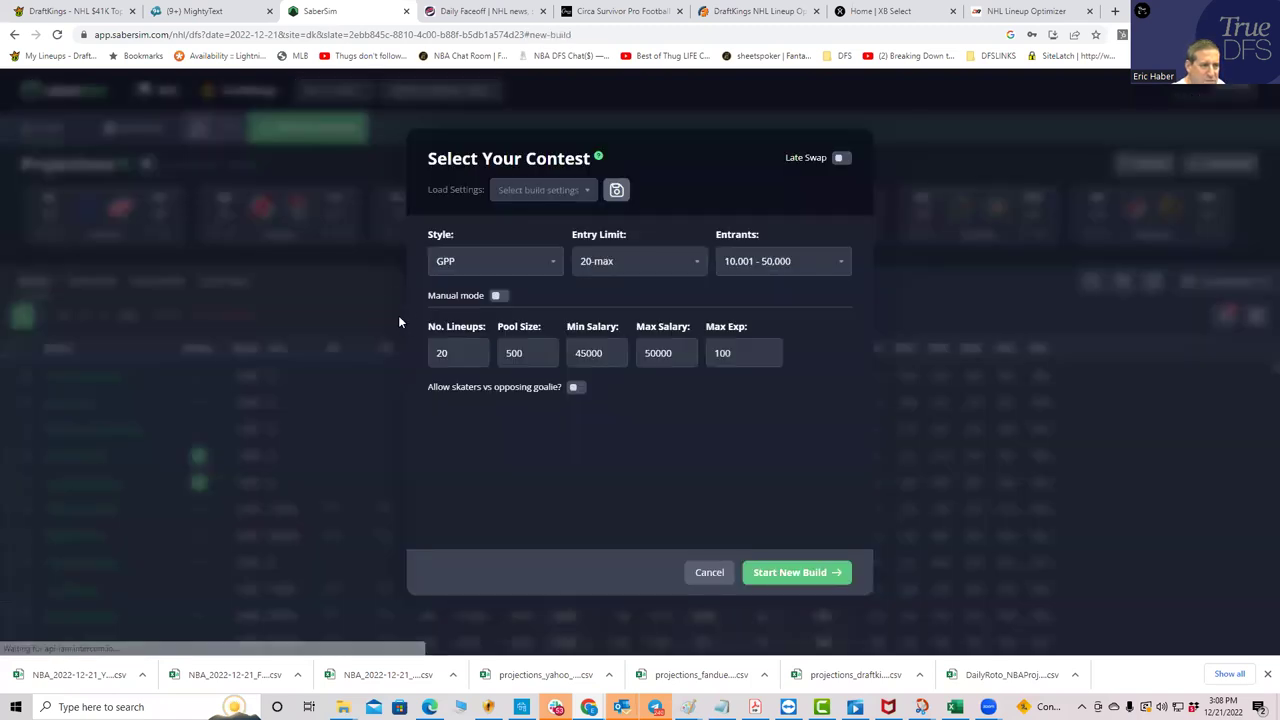
{"action": "left_click", "coordinate": [780, 578]}
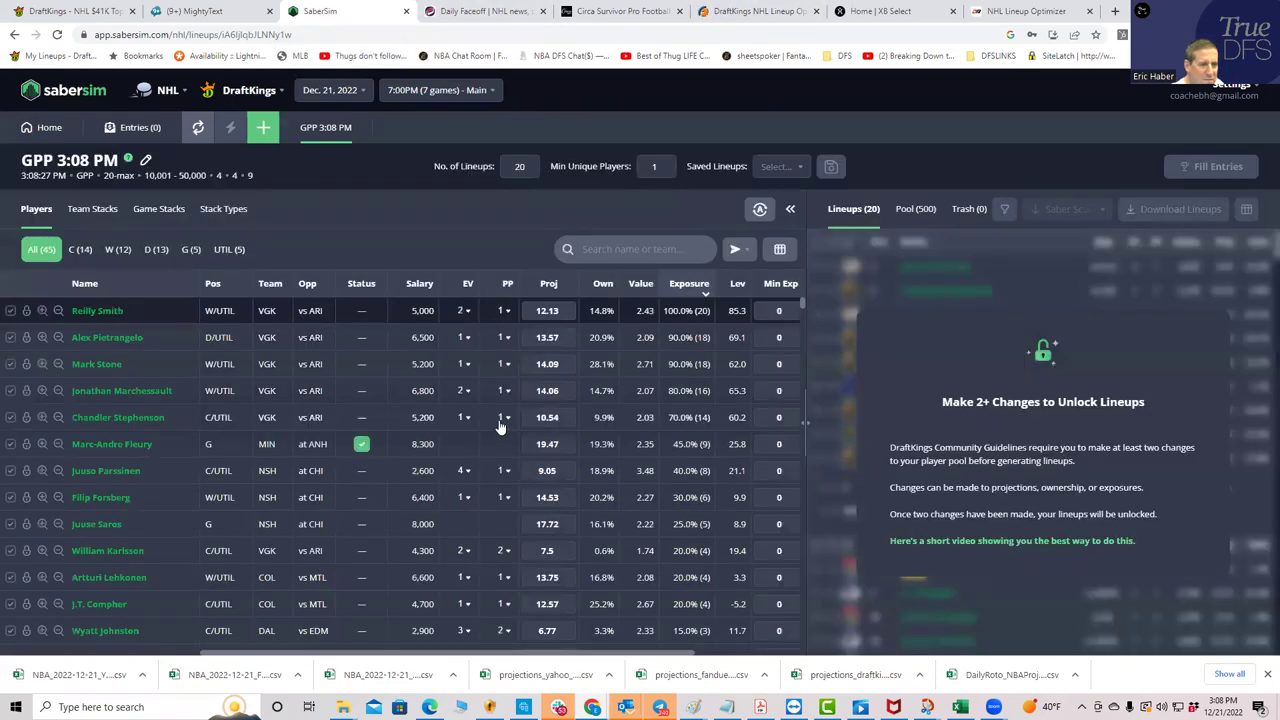
- Lower Marchessault's and Mark Stone's projections to 14, set 150 lineups, and view team stacks
{"action": "left_click", "coordinate": [527, 396]}
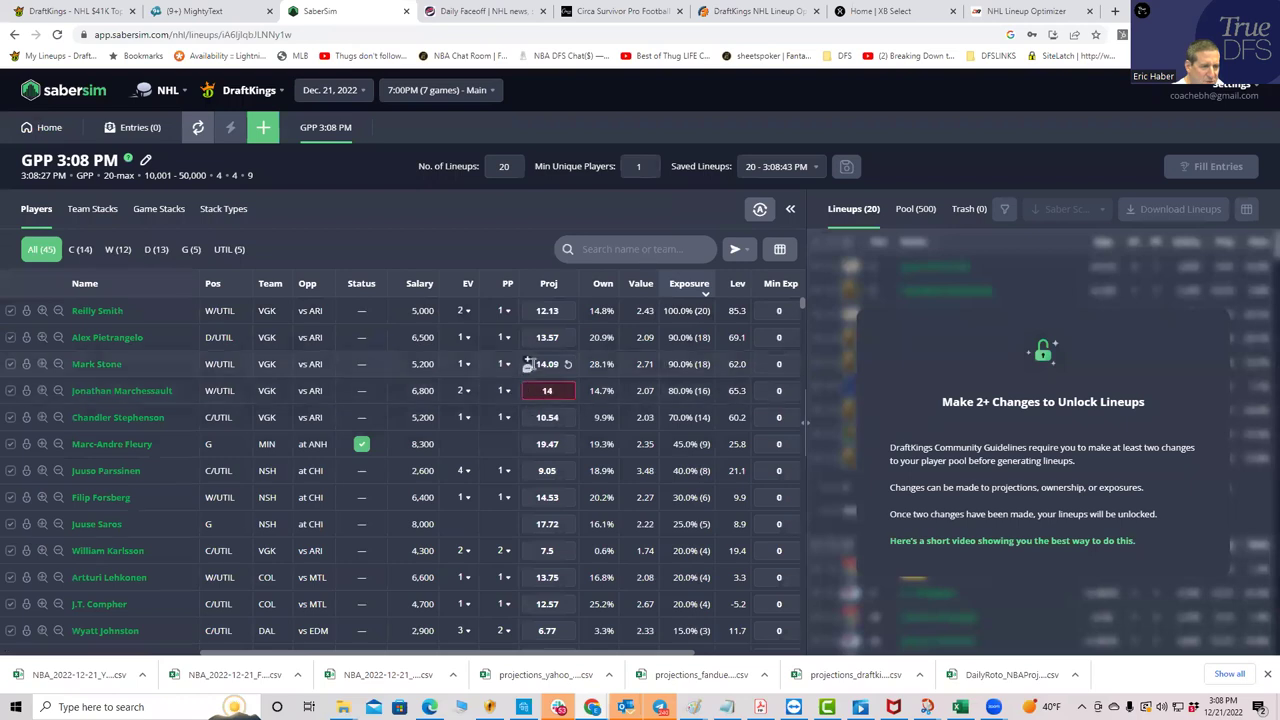
{"action": "left_click", "coordinate": [527, 370]}
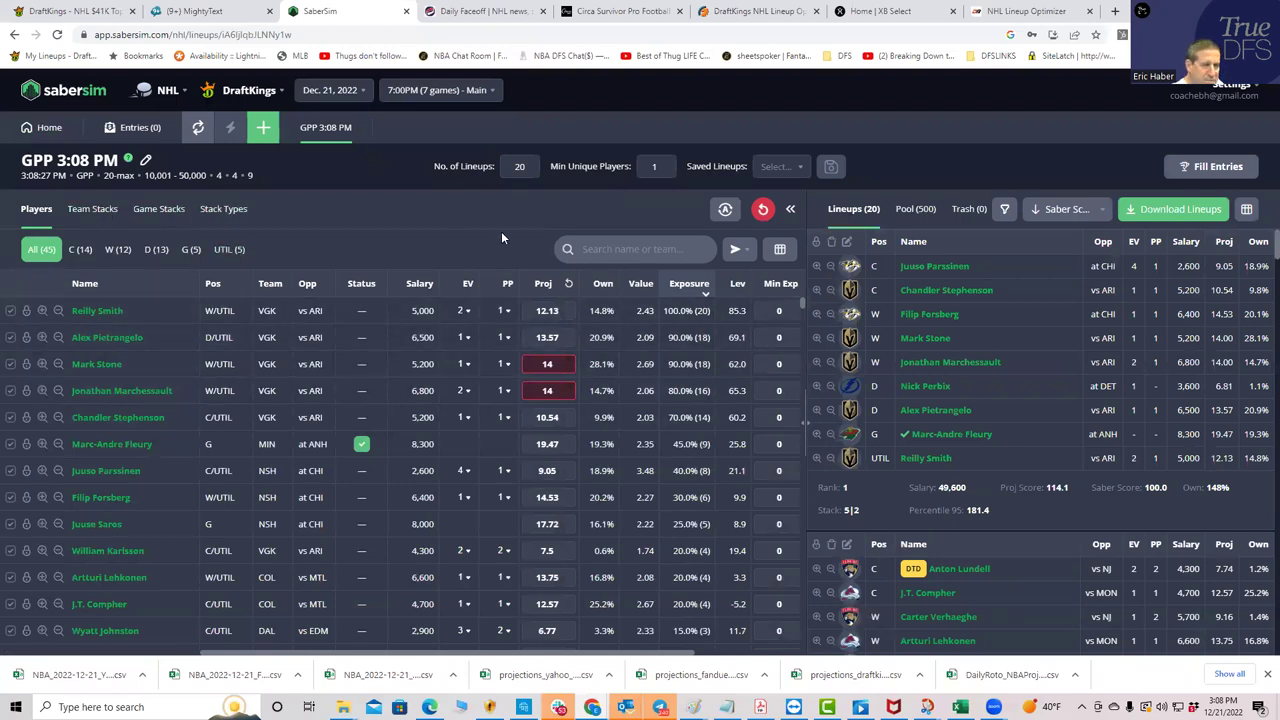
{"action": "double_click", "coordinate": [535, 167]}
{"action": "type", "text": "150"}
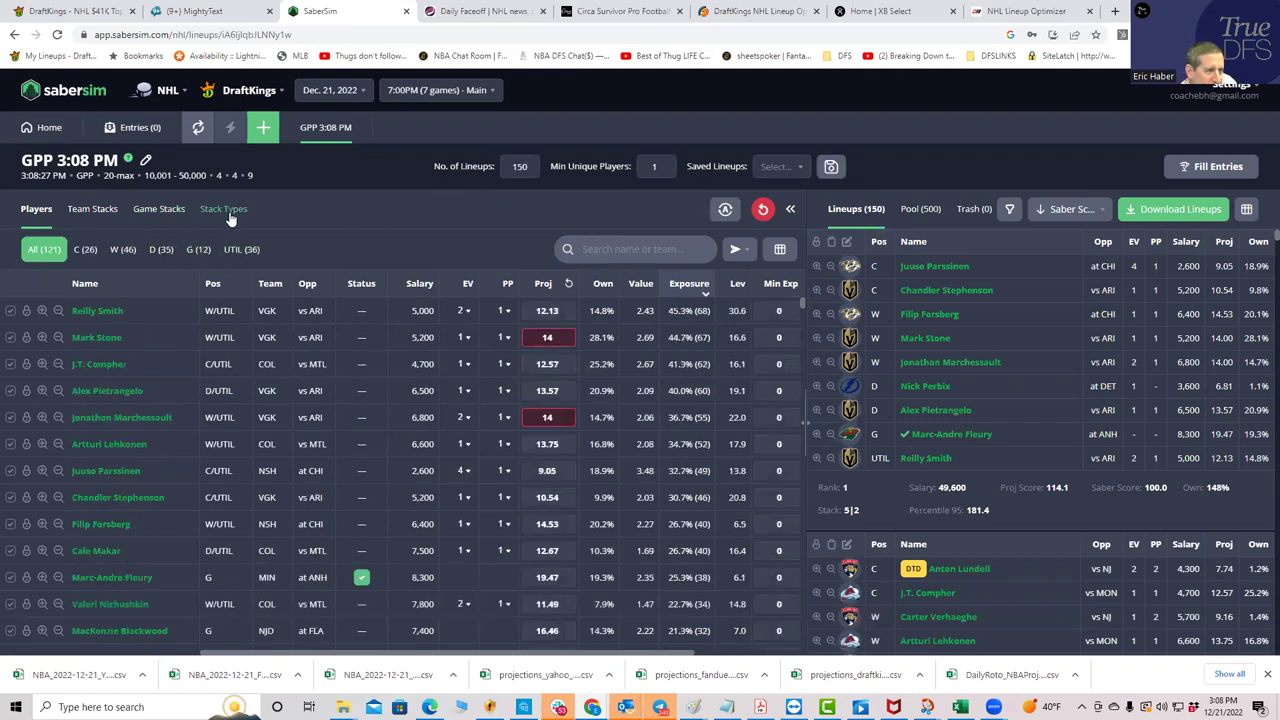
{"action": "left_click", "coordinate": [89, 214]}
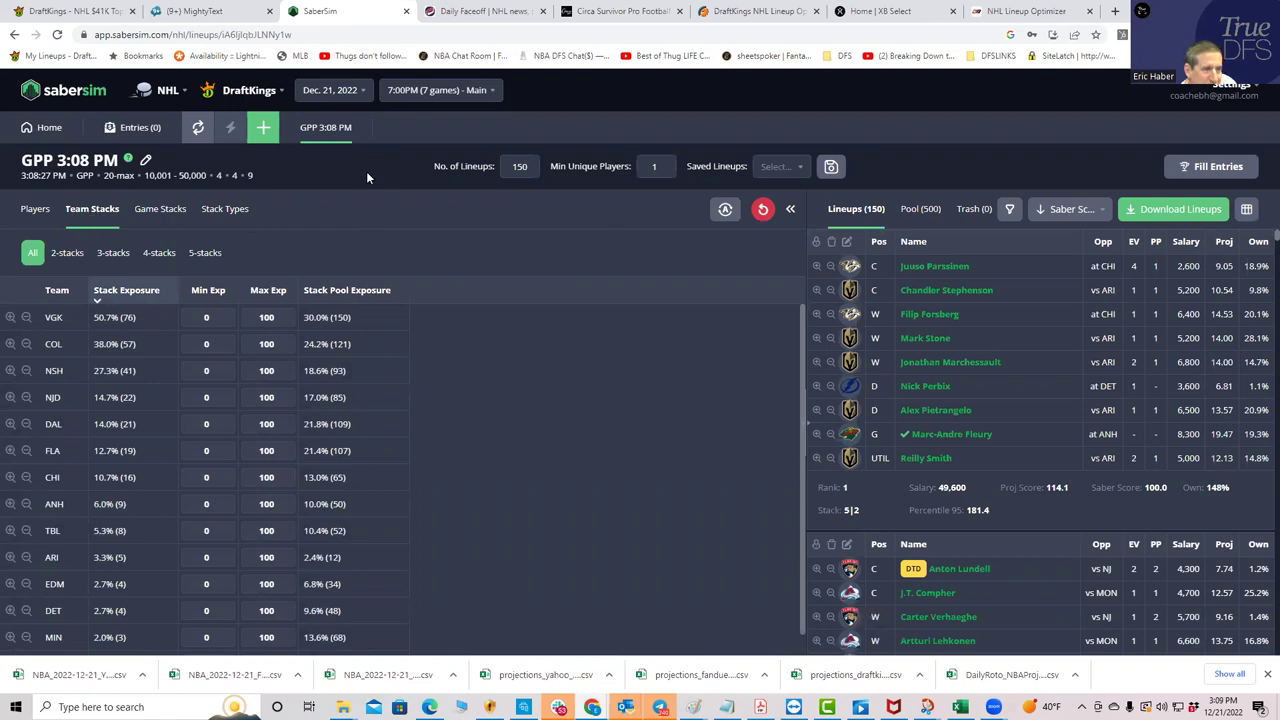
- Upload NHLDK_Sim from the KrugNHL folder, excluding unlisted and out players
{"action": "left_click", "coordinate": [50, 130]}
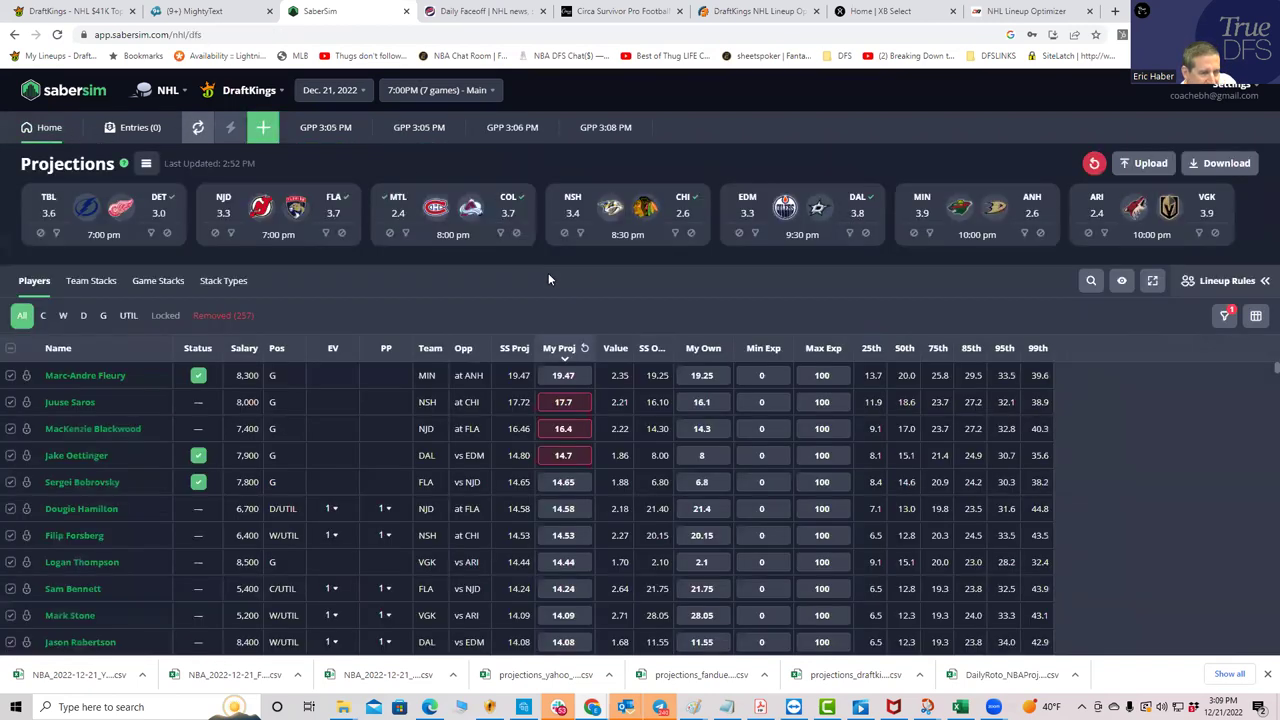
{"action": "left_click", "coordinate": [1143, 163]}
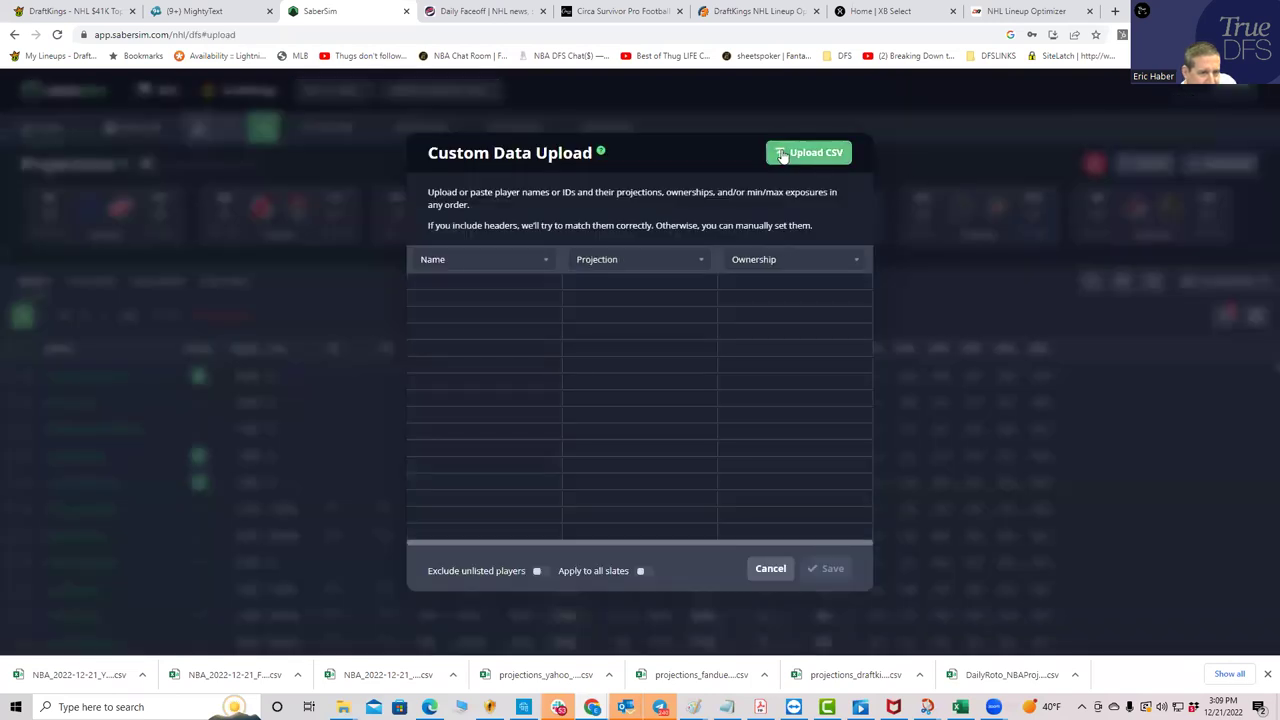
{"action": "left_click", "coordinate": [782, 156]}
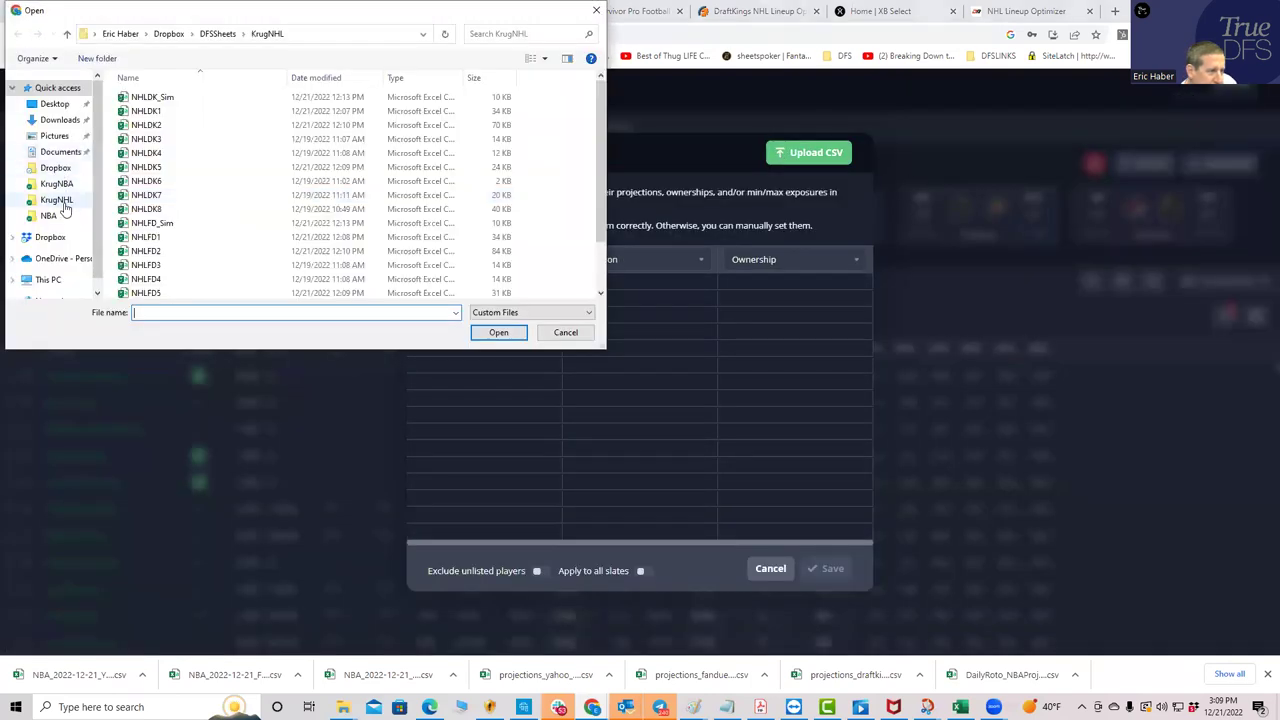
{"action": "left_click", "coordinate": [62, 202]}
{"action": "left_click", "coordinate": [150, 97]}
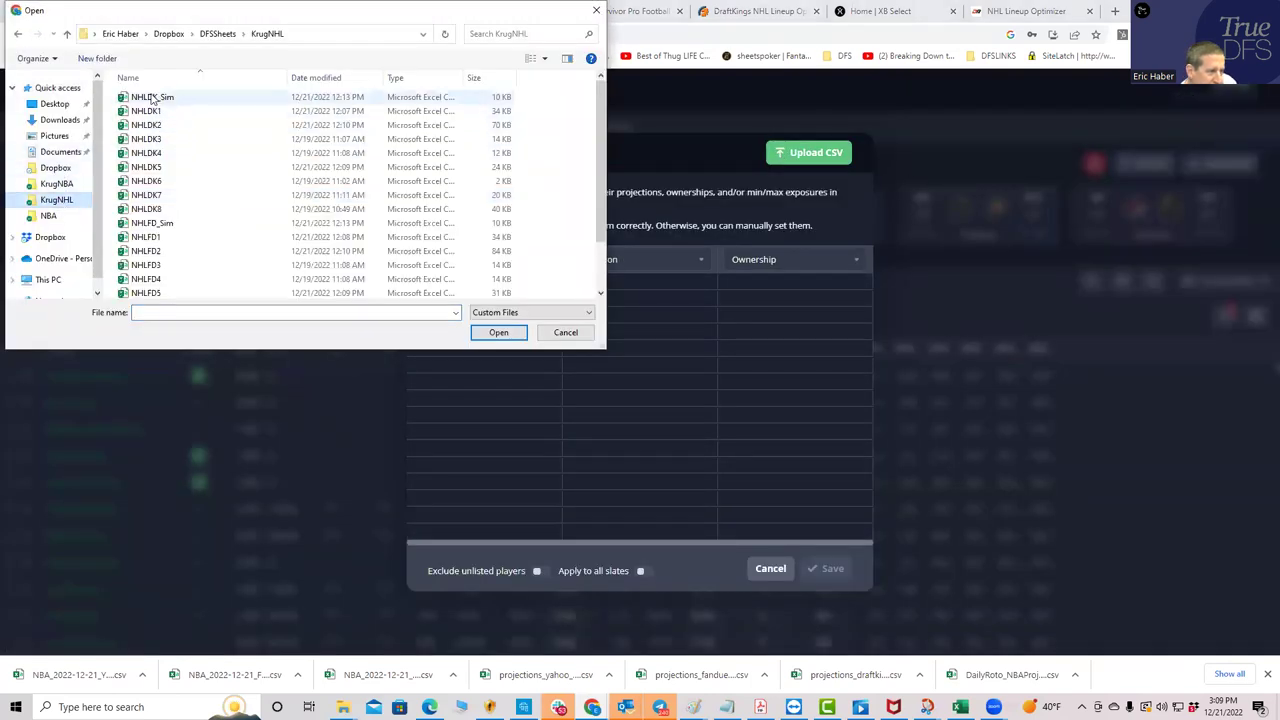
{"action": "left_click", "coordinate": [498, 333]}
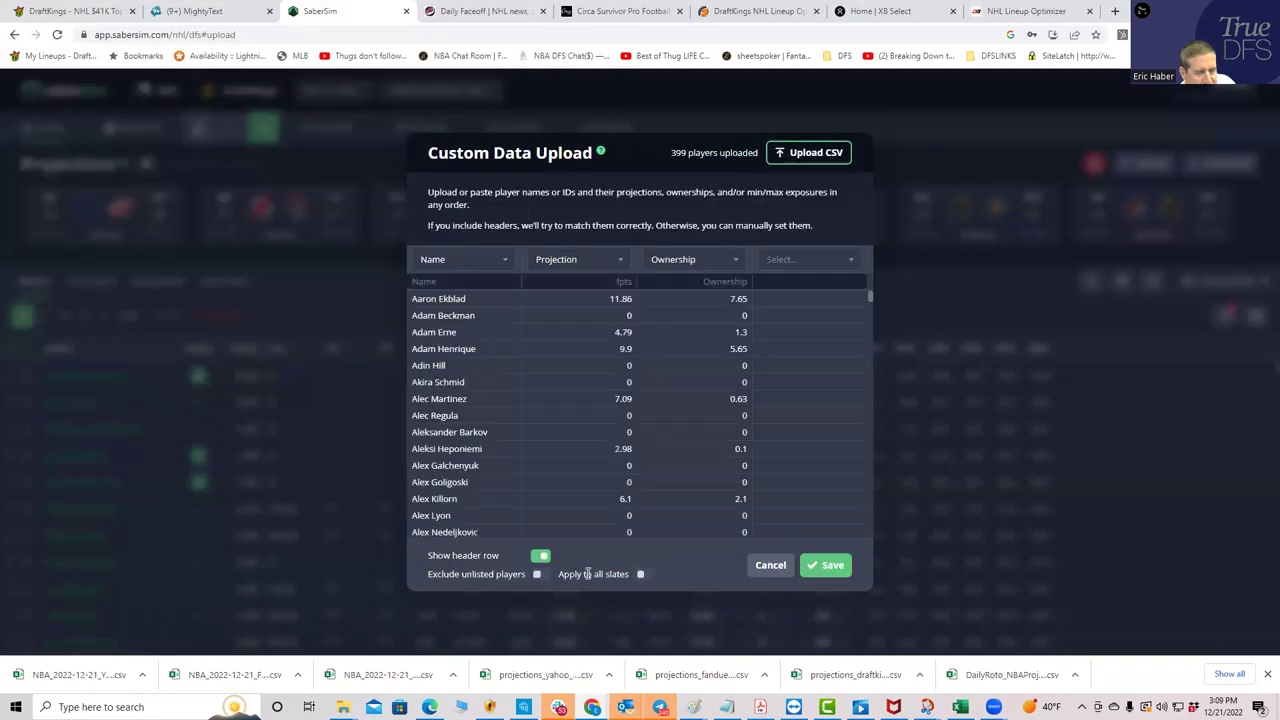
{"action": "left_click", "coordinate": [537, 575]}
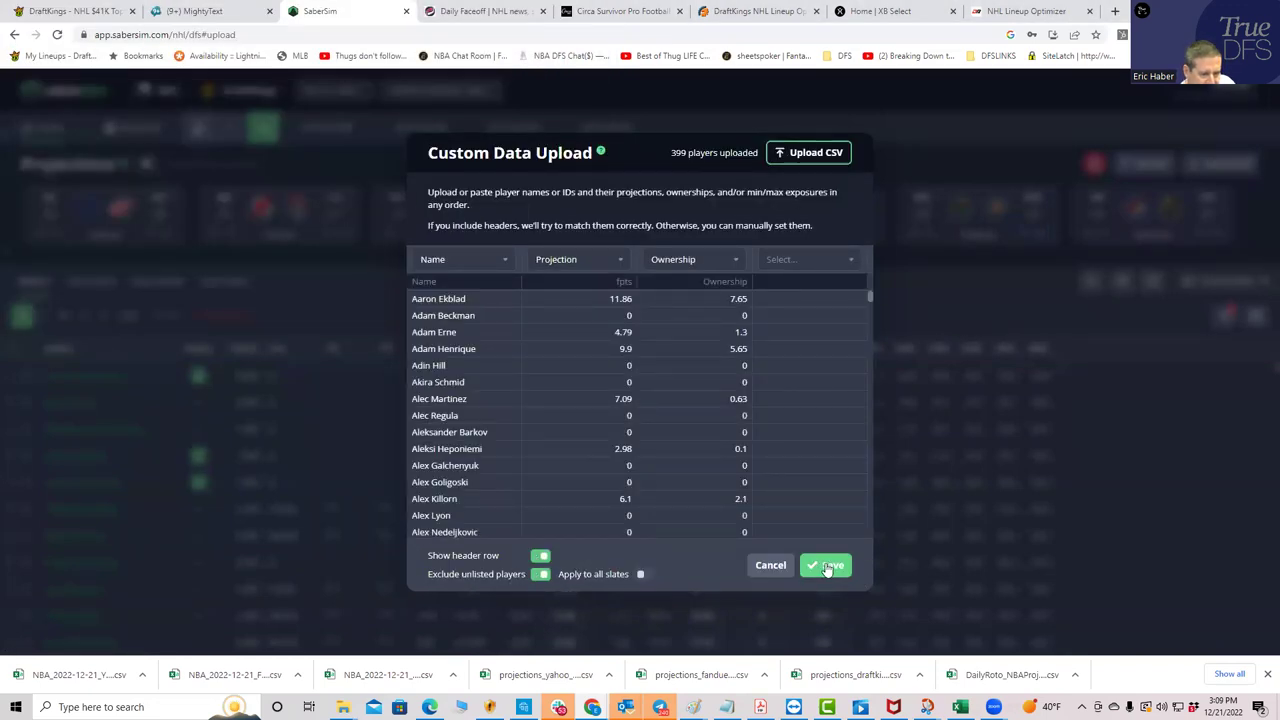
{"action": "left_click", "coordinate": [826, 566]}
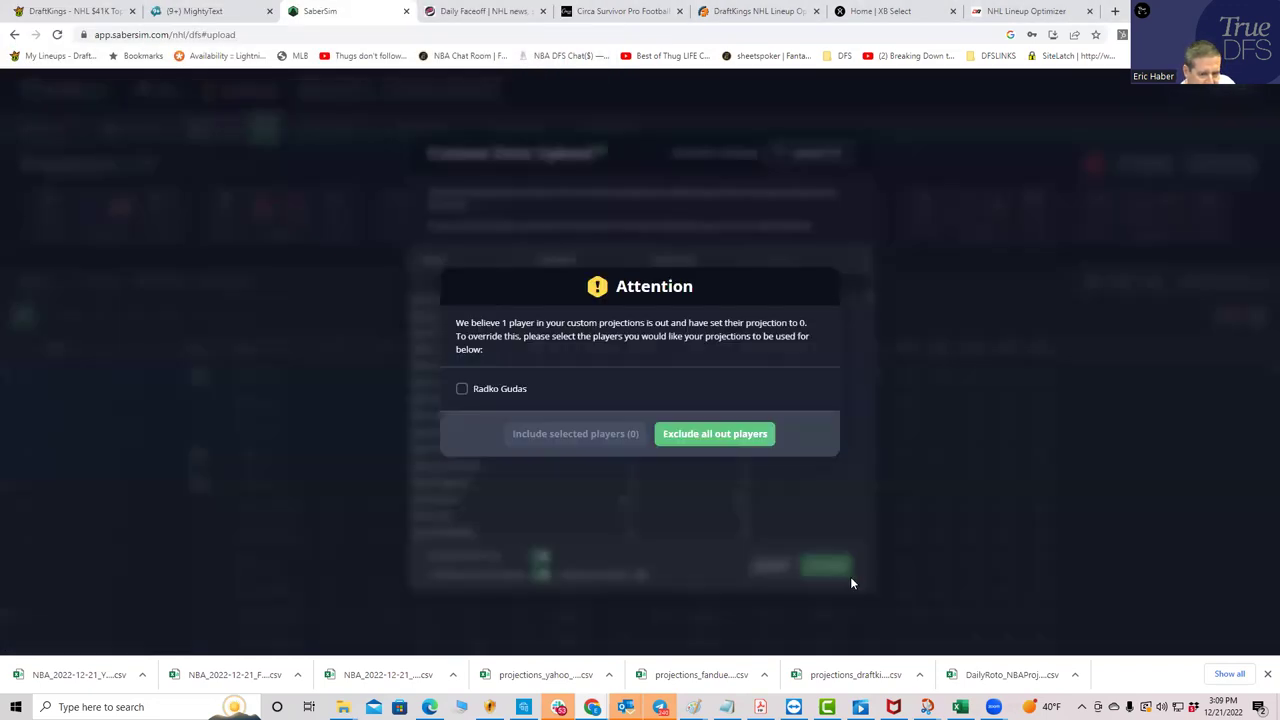
{"action": "left_click", "coordinate": [683, 440]}
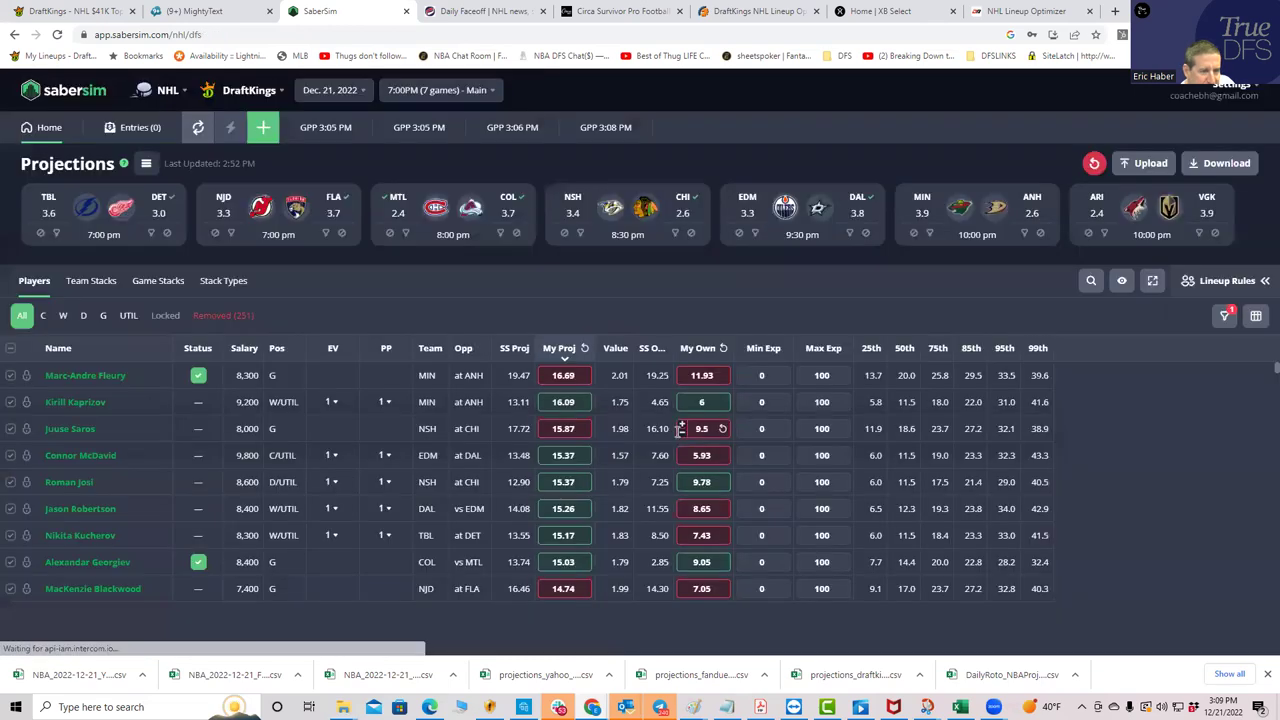
- Start a new GPP build of 150 lineups
{"action": "left_click", "coordinate": [264, 127]}
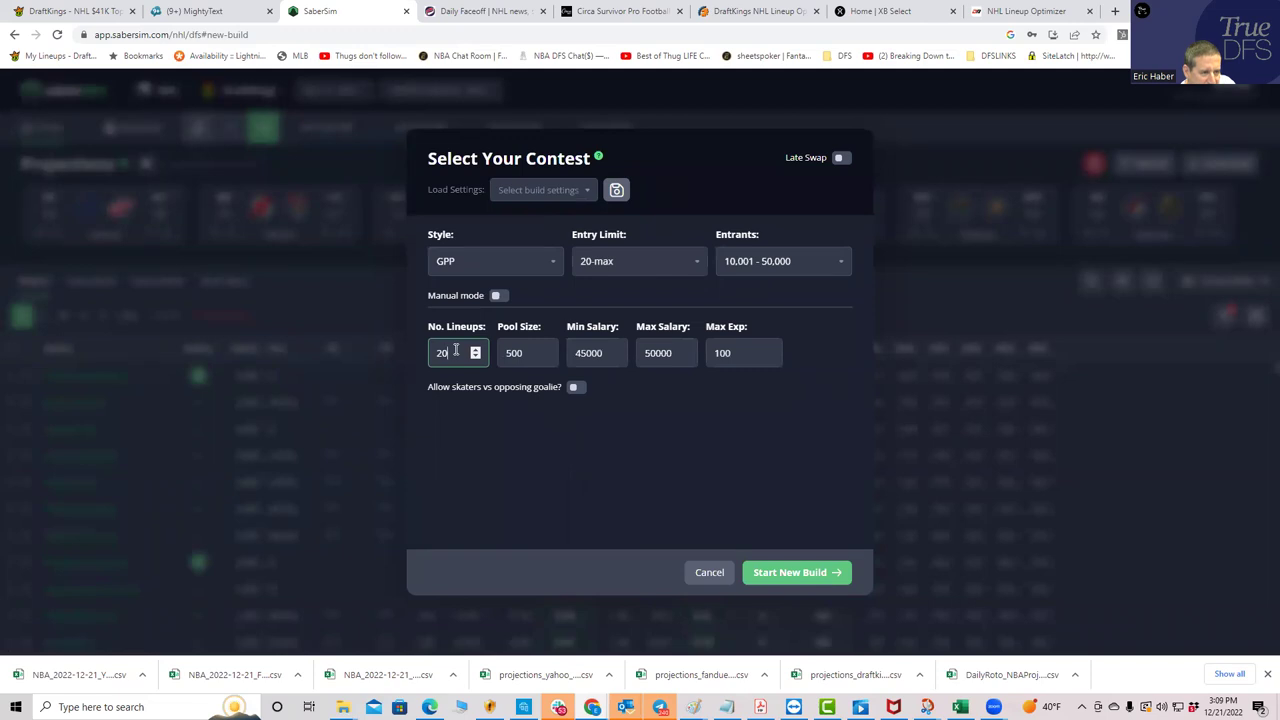
{"action": "key", "text": "BackSpace"}
{"action": "key", "text": "BackSpace"}
{"action": "type", "text": "15"}
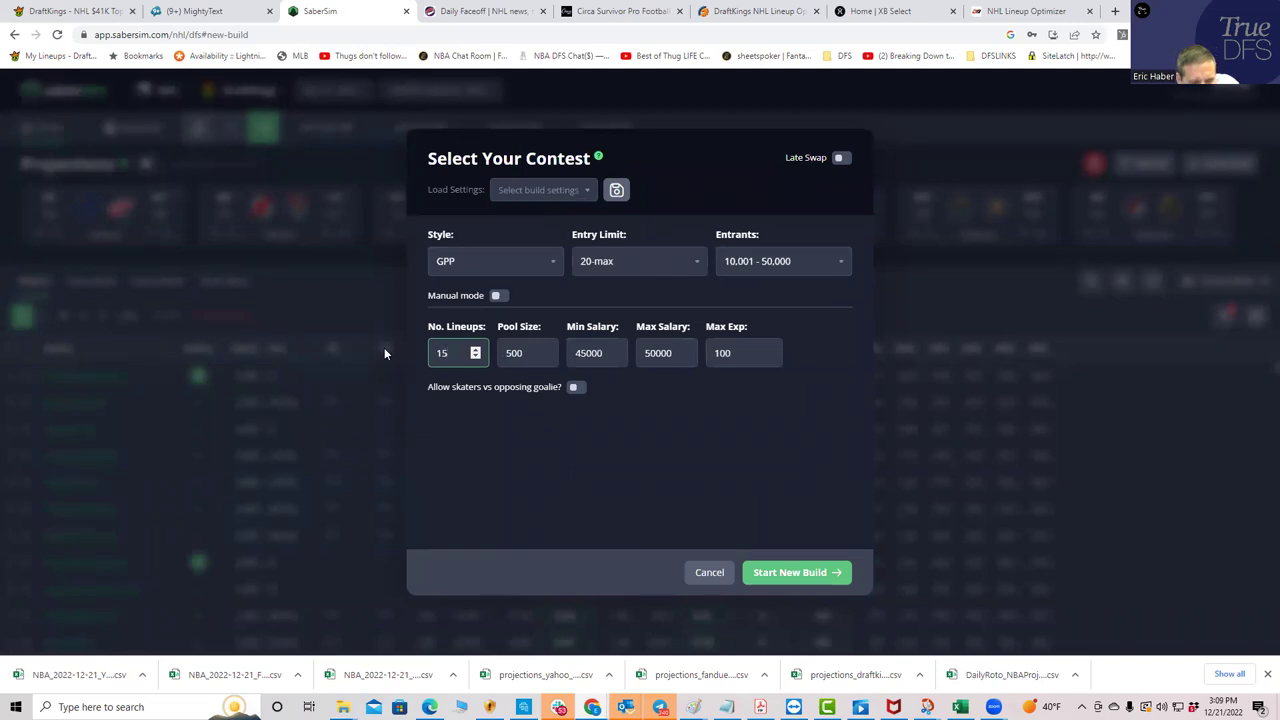
{"action": "type", "text": "0"}
{"action": "left_click", "coordinate": [802, 572]}
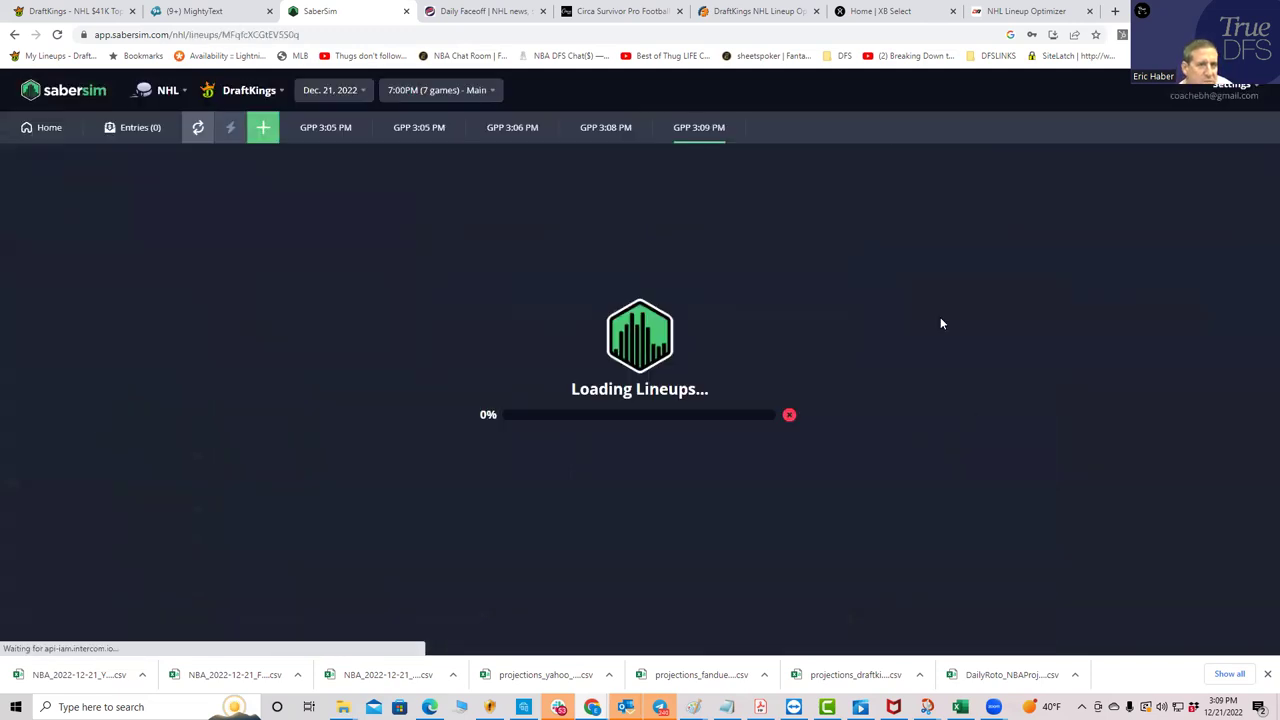
- Return to LineupHQ to review the finished 150 lineups and player exposures
{"action": "left_click", "coordinate": [766, 20]}
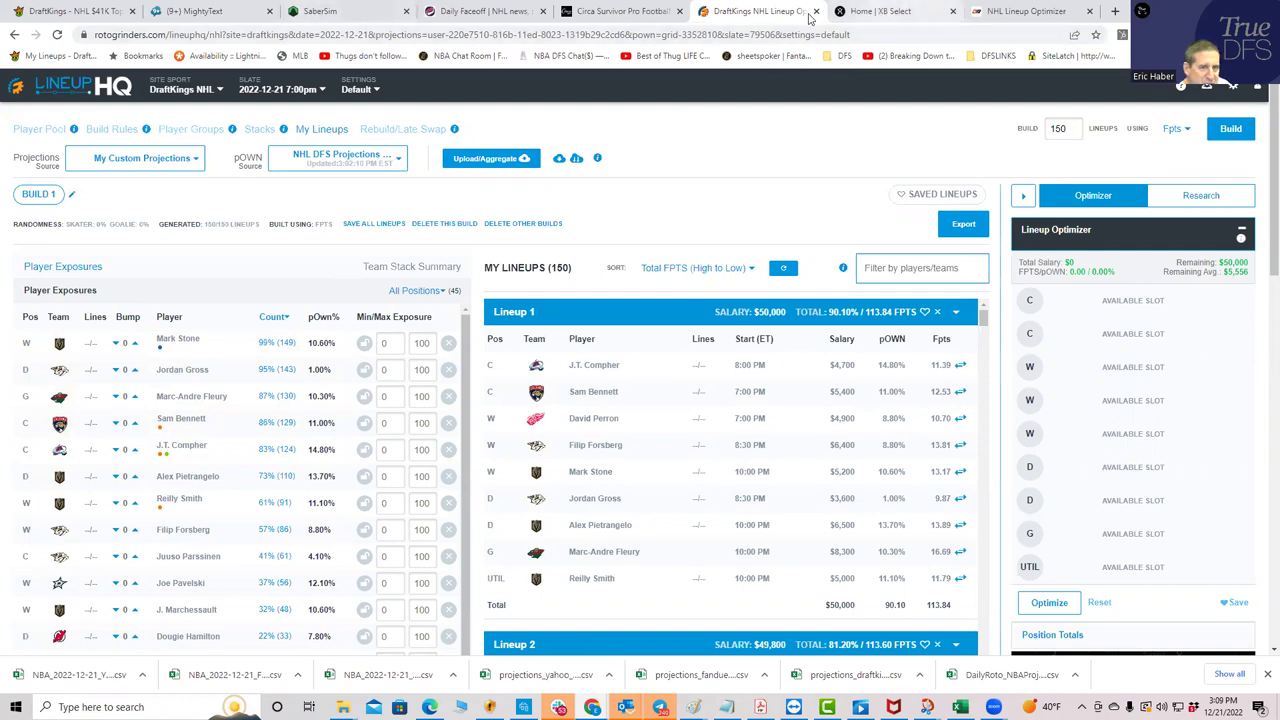
- Filter SaberSim's 150-lineup build to the 44 lineups using the 4|2 stack type
{"action": "left_click", "coordinate": [338, 13]}
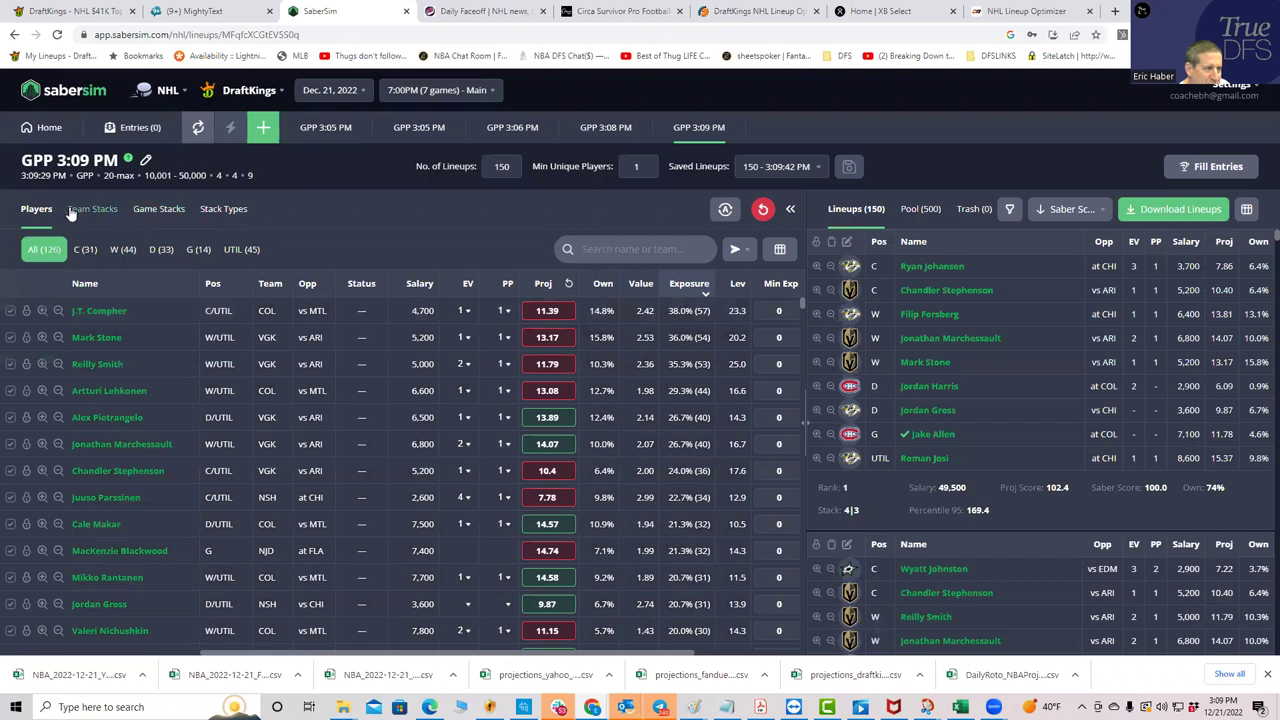
{"action": "left_click", "coordinate": [97, 209]}
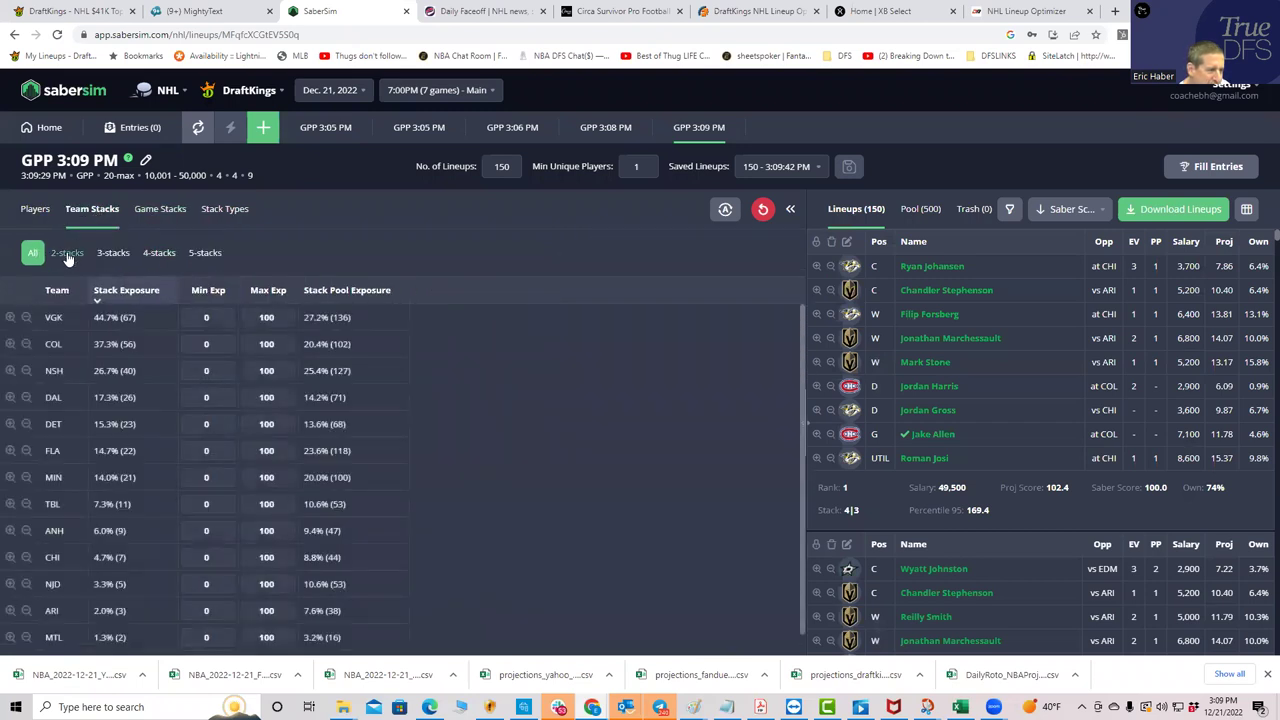
{"action": "left_click", "coordinate": [222, 212]}
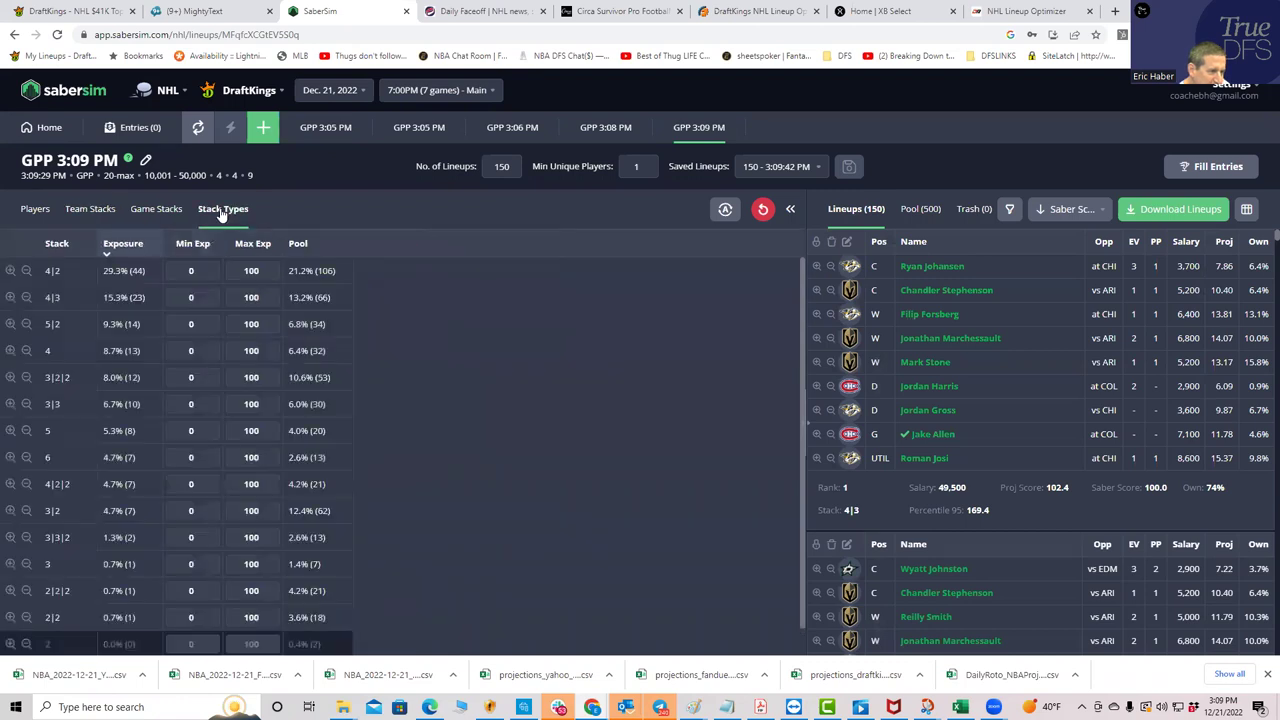
{"action": "left_click", "coordinate": [9, 271]}
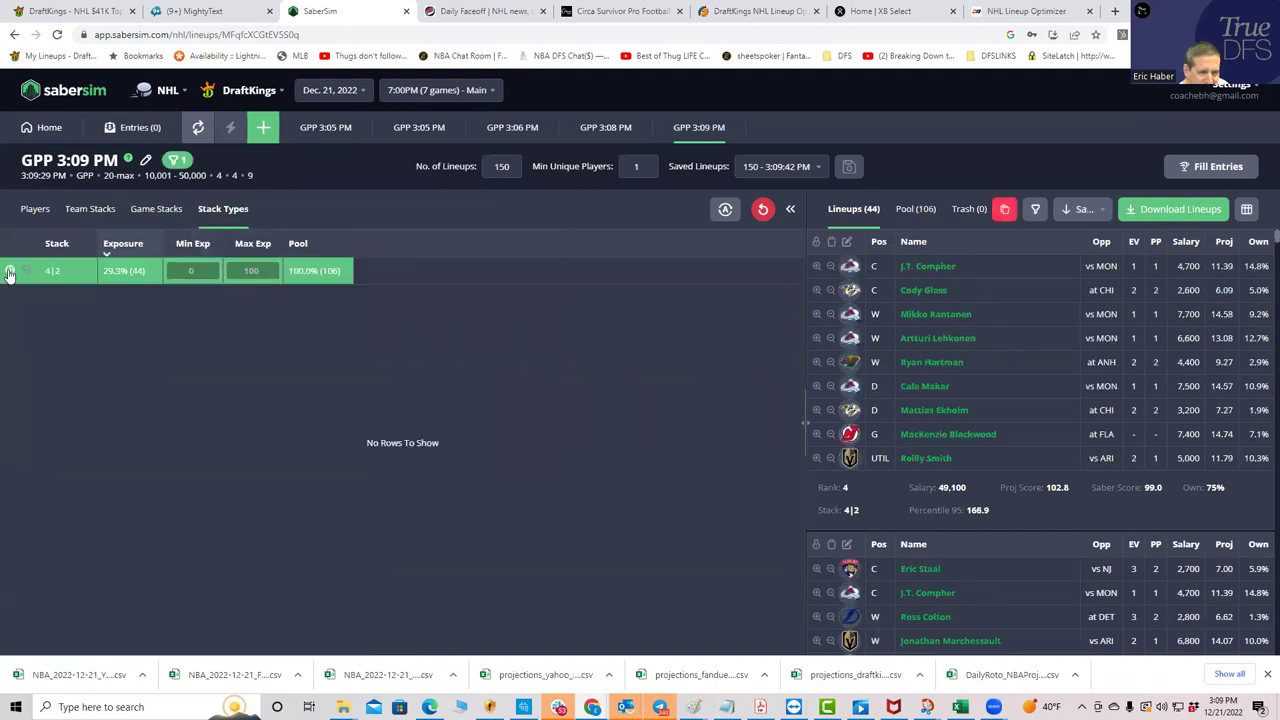